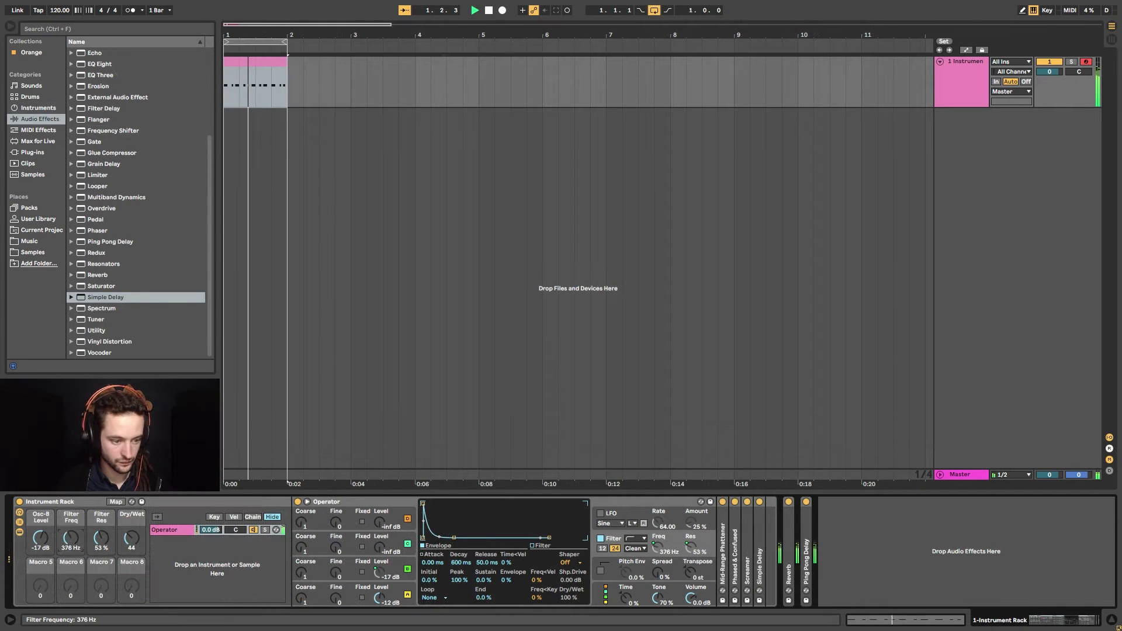
# Step: Audition the finished Instrument Rack during playback by varying its Filter Freq and Dry/Wet macros
pyautogui.moveTo(71, 537); pyautogui.dragTo(71, 563)
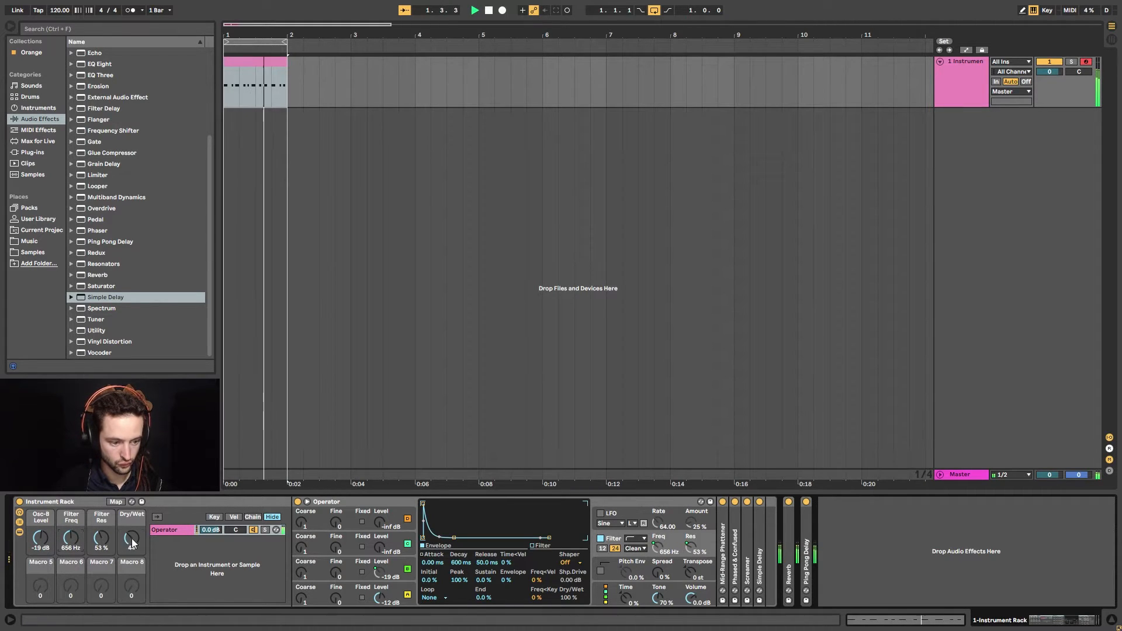
pyautogui.moveTo(132, 538); pyautogui.dragTo(71, 534)
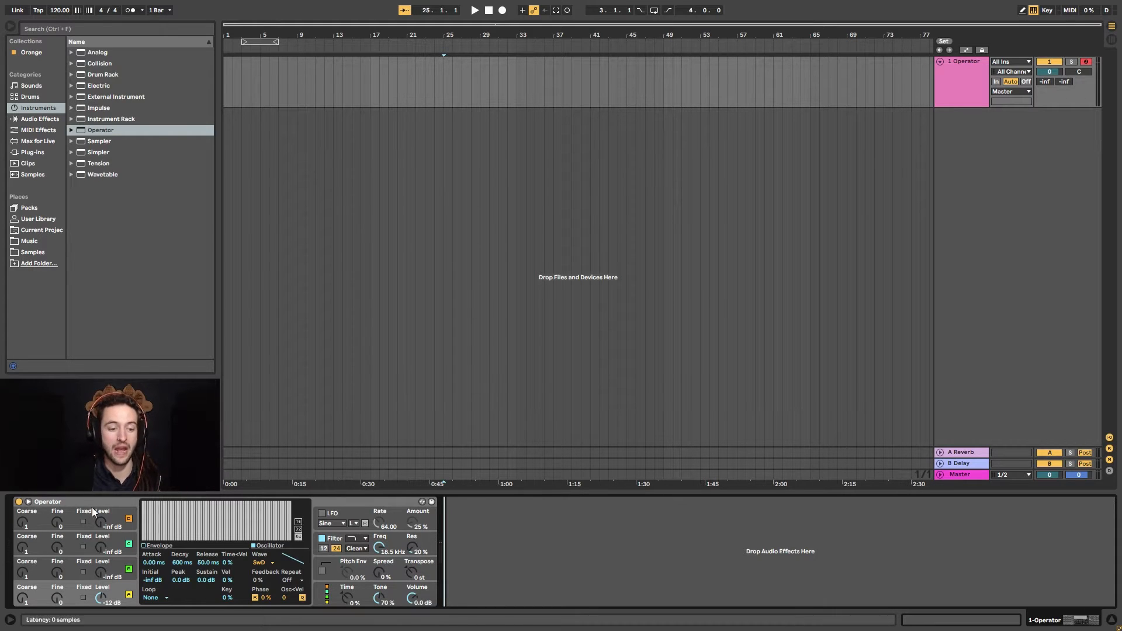
# Step: Remove the existing Operator from the MIDI track and load a fresh Operator instrument onto it
pyautogui.click(72, 503)
pyautogui.press('Delete')
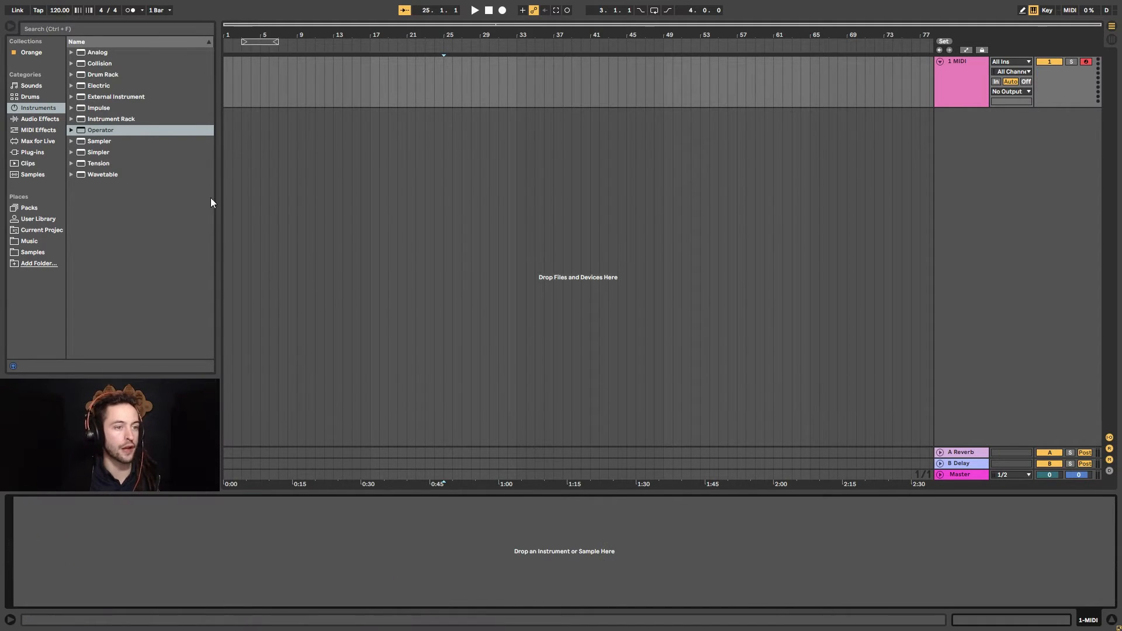
pyautogui.click(44, 97)
pyautogui.click(47, 108)
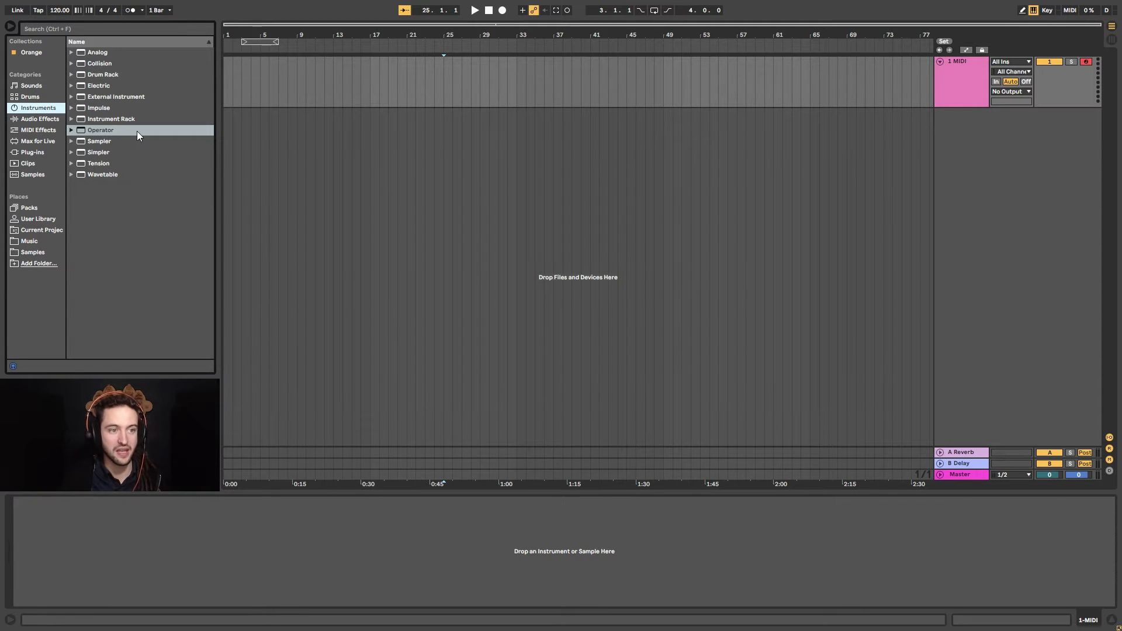
pyautogui.moveTo(99, 132); pyautogui.dragTo(312, 89)
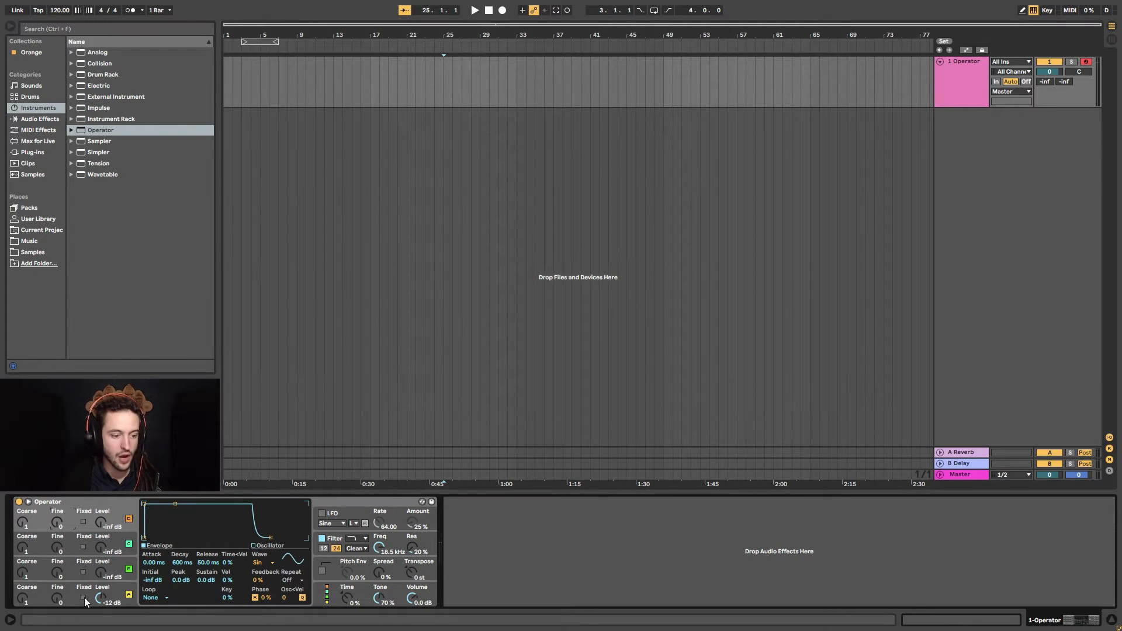
# Step: Set the waveform of Operator's oscillator A to Saw D
pyautogui.click(130, 587)
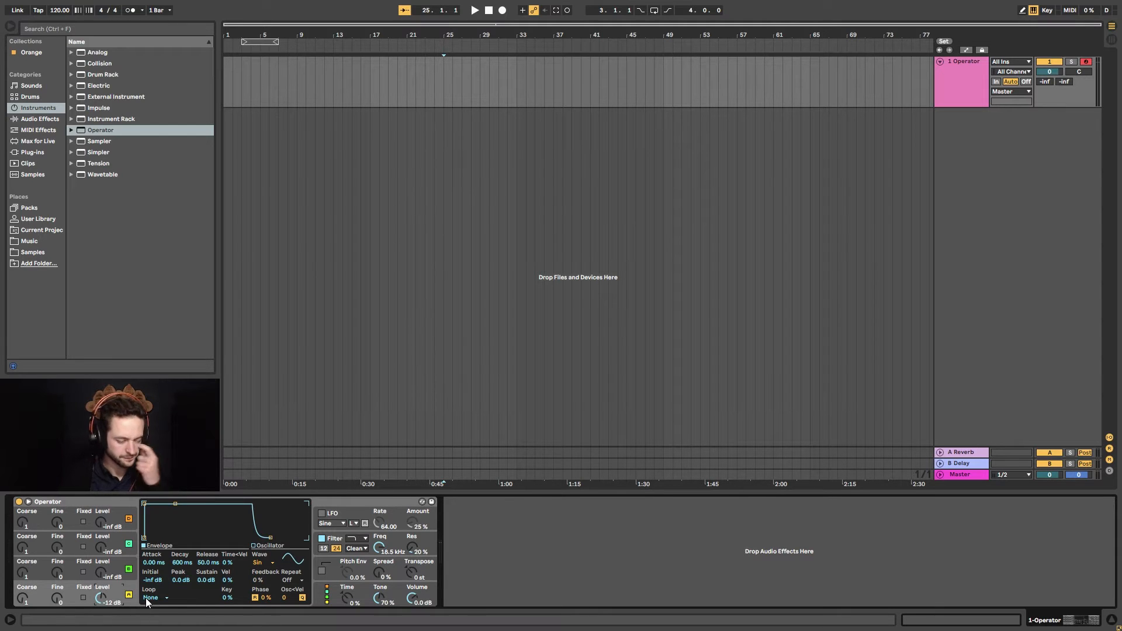
pyautogui.click(259, 564)
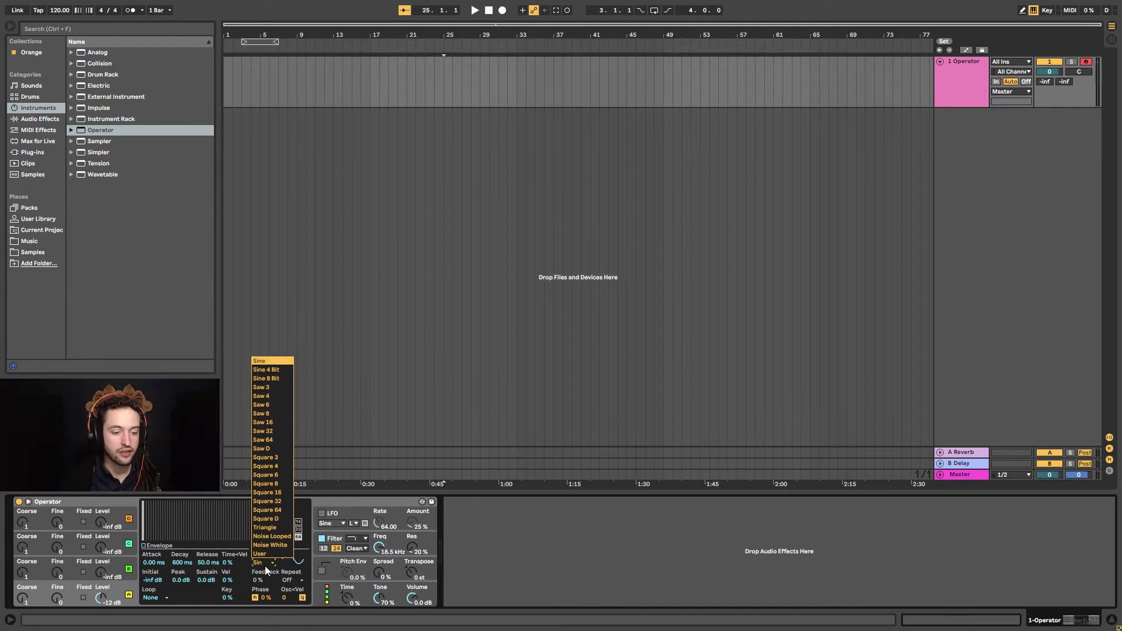
pyautogui.click(266, 449)
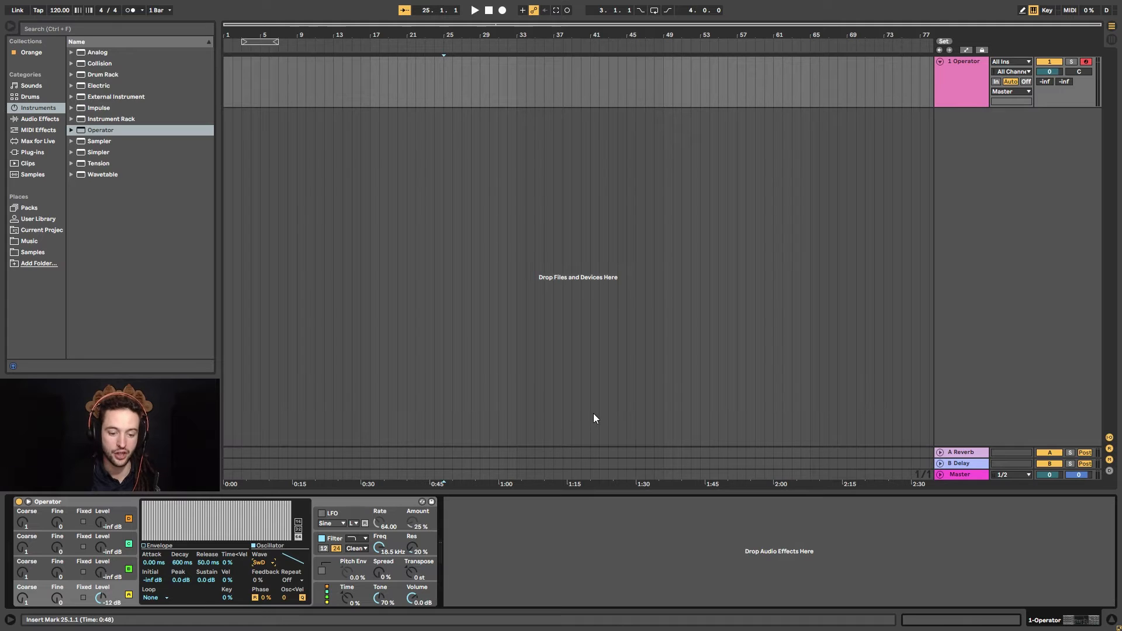
# Step: Play test notes in several octaves to hear oscillator A's saw sound
pyautogui.press('a')
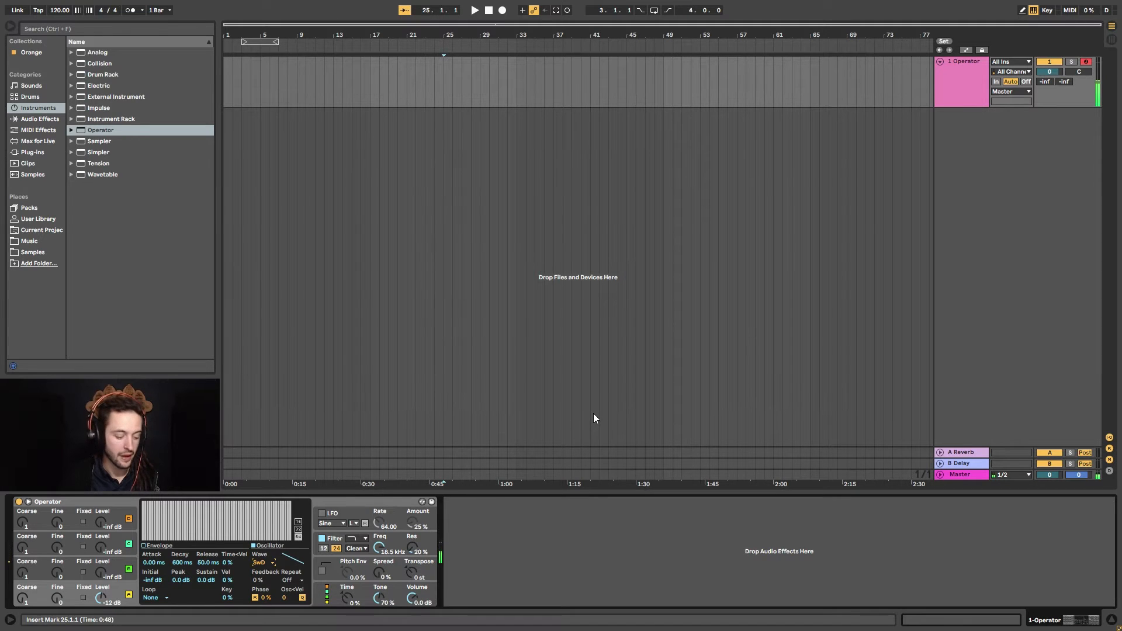
pyautogui.press('z')
pyautogui.press('a')
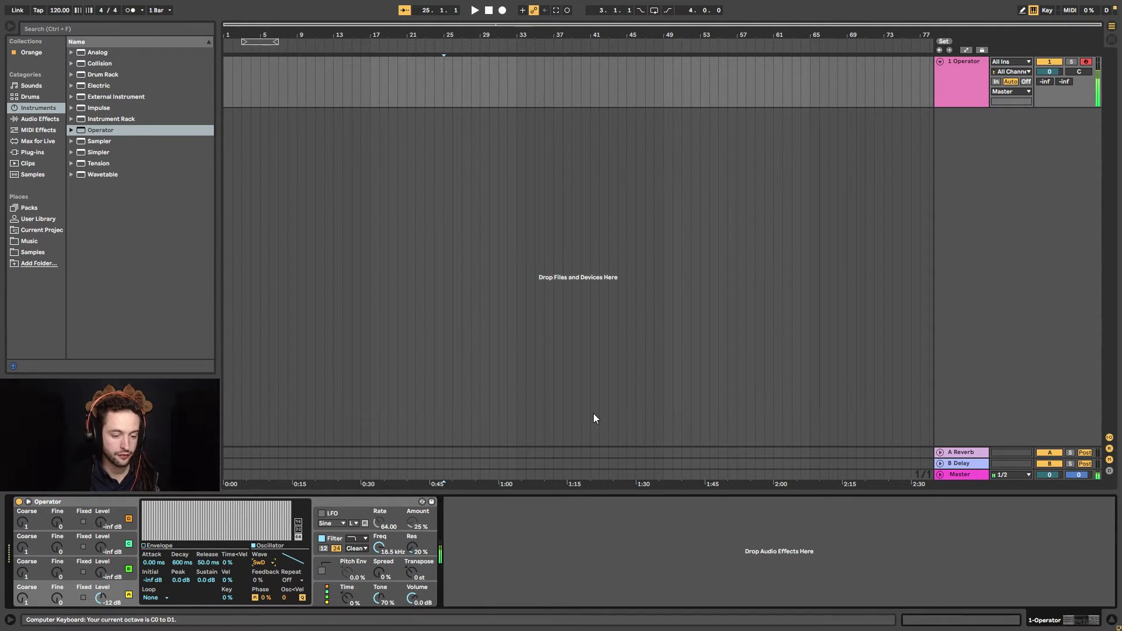
pyautogui.press('a')
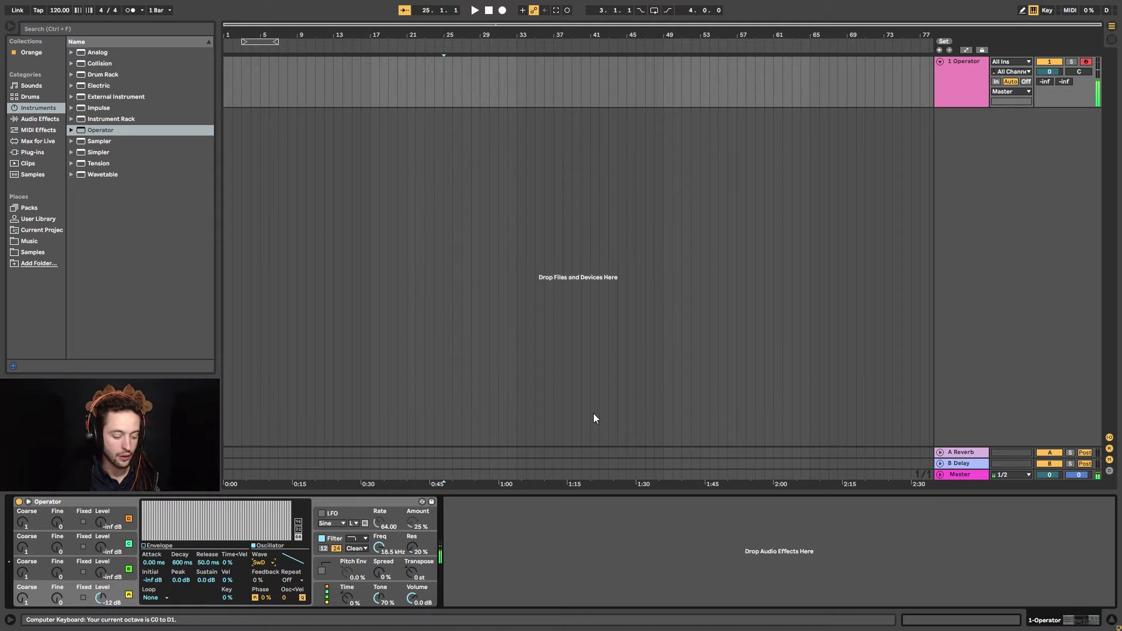
pyautogui.press('x')
pyautogui.press('x')
pyautogui.press('a')
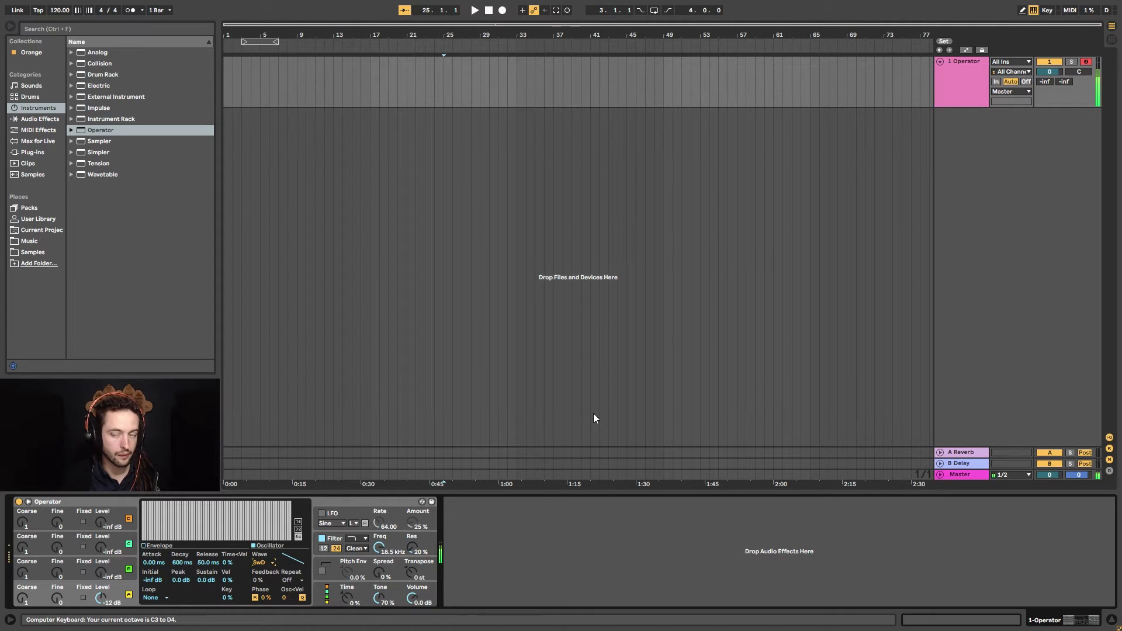
pyautogui.press('a')
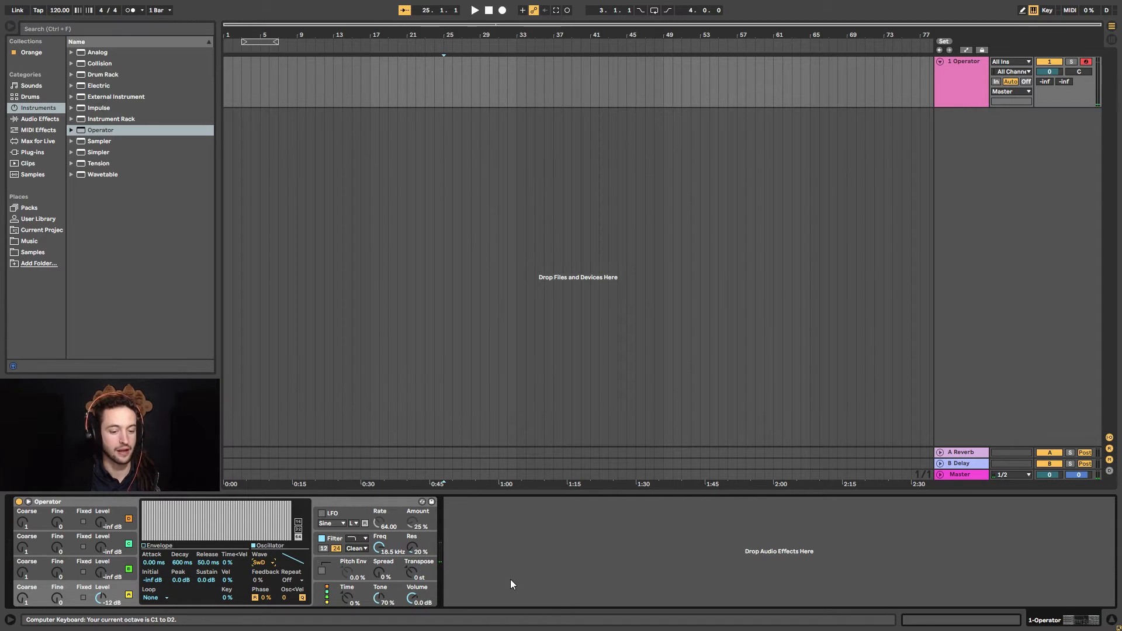
# Step: Bring in oscillator B at a level of about -17 dB while playing notes in different octaves
pyautogui.click(116, 567)
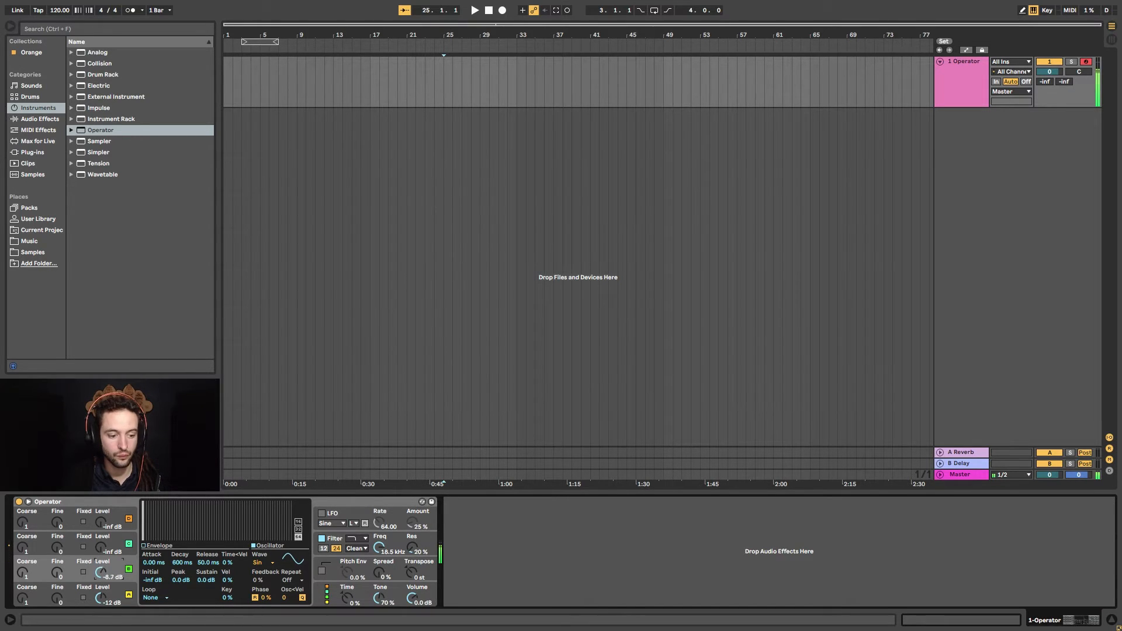
pyautogui.moveTo(101, 573); pyautogui.dragTo(101, 579)
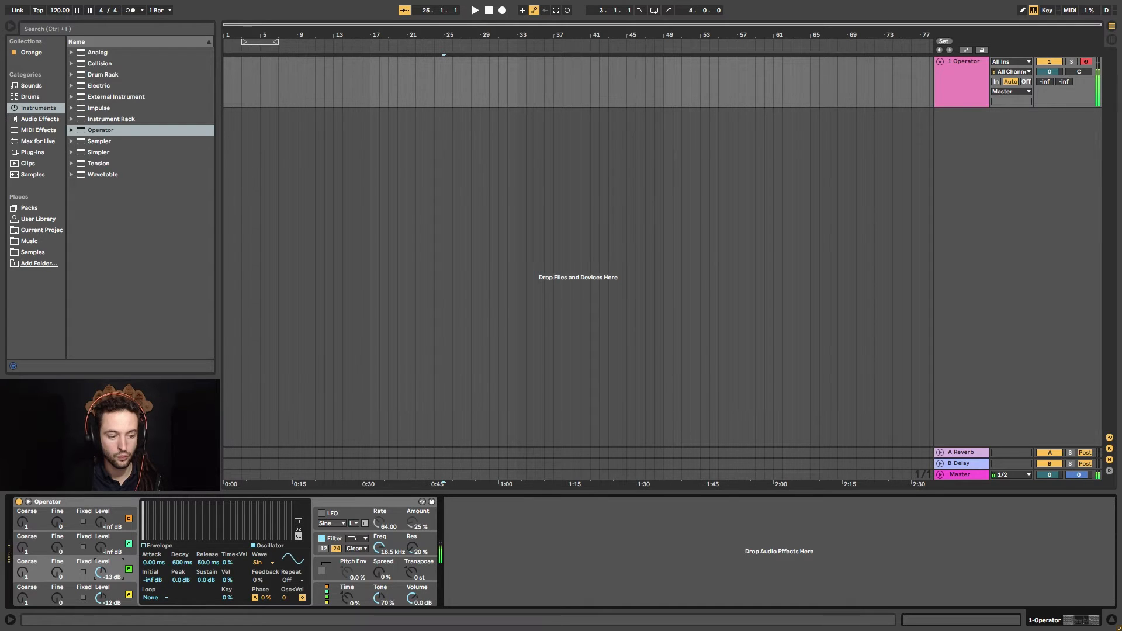
pyautogui.press('z')
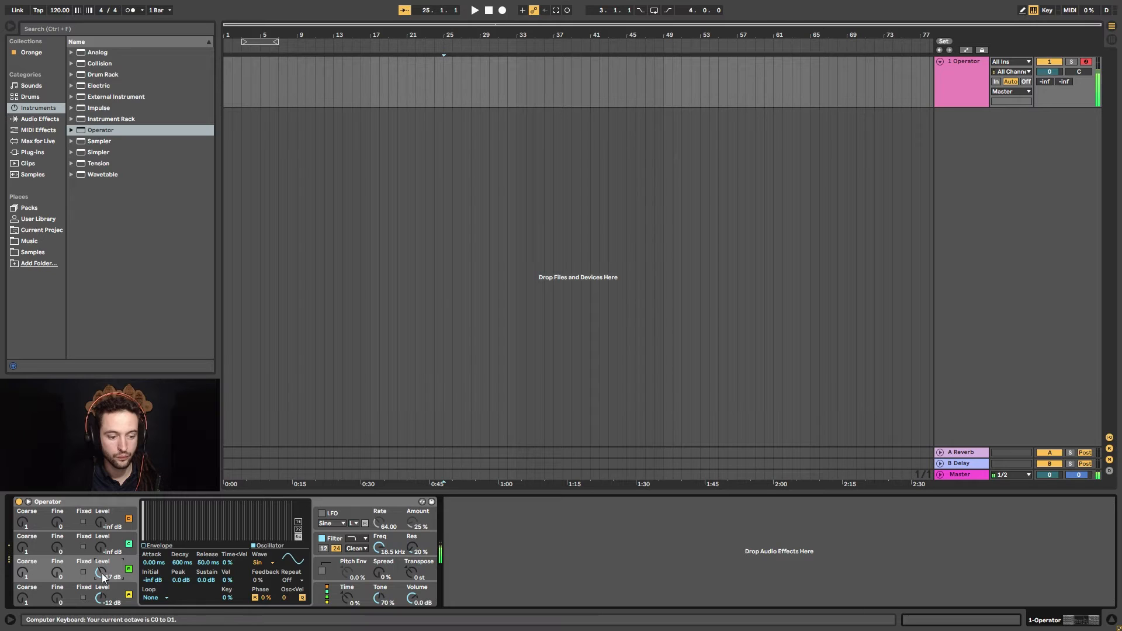
pyautogui.press('x')
pyautogui.press('a')
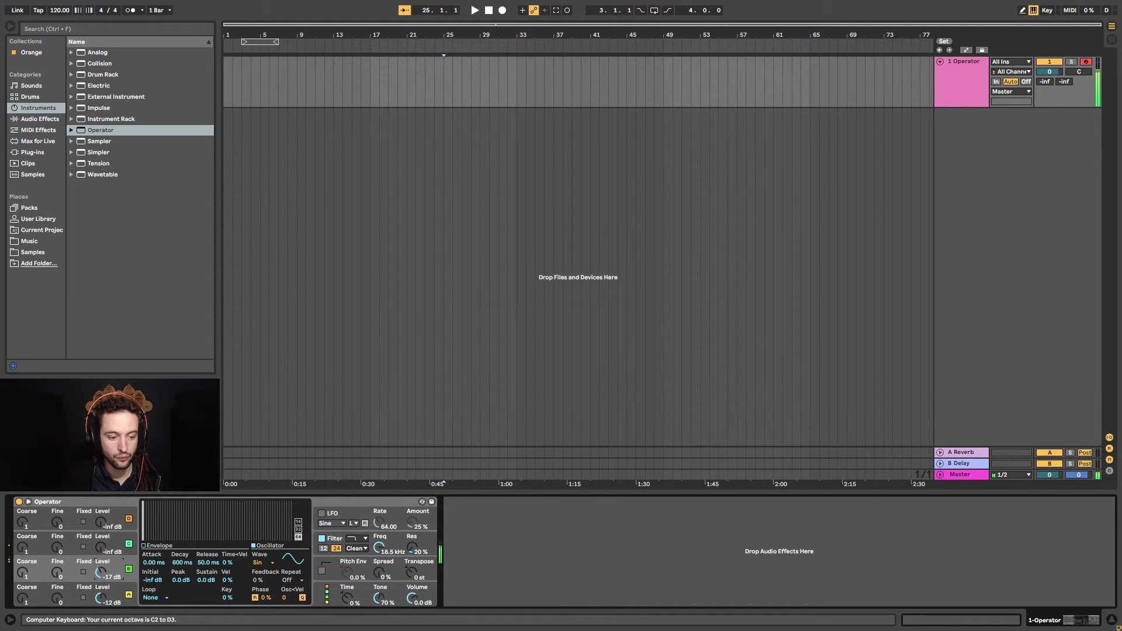
# Step: Compare the sound with oscillator B switched off and on, and set its level to -18 dB
pyautogui.click(129, 569)
pyautogui.press('a')
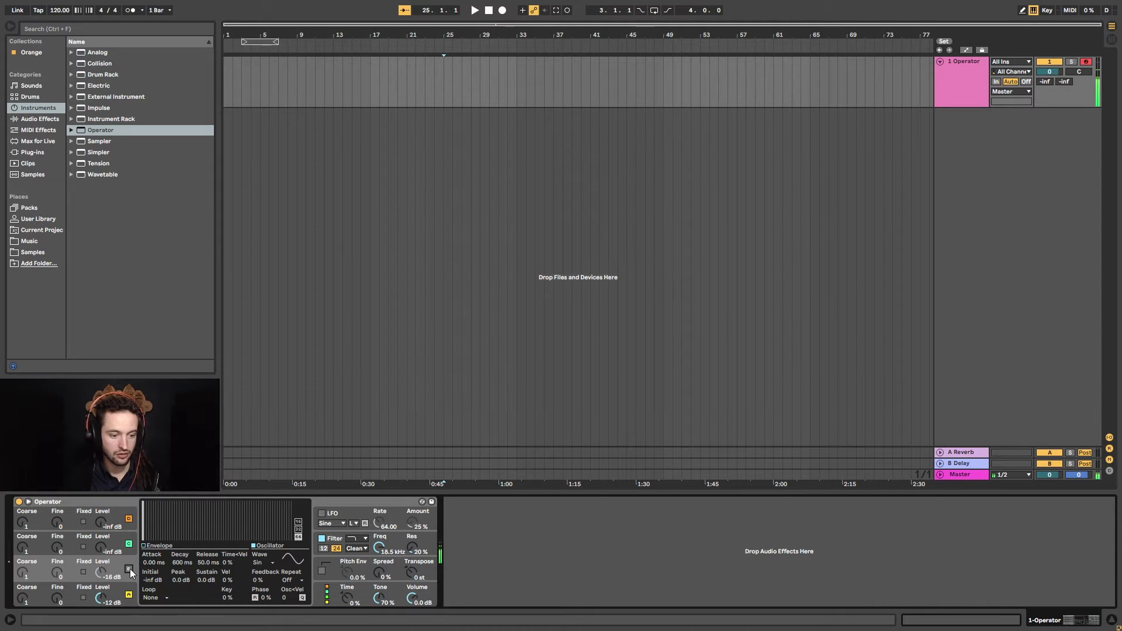
pyautogui.click(129, 570)
pyautogui.click(130, 569)
pyautogui.moveTo(100, 573); pyautogui.dragTo(99, 566)
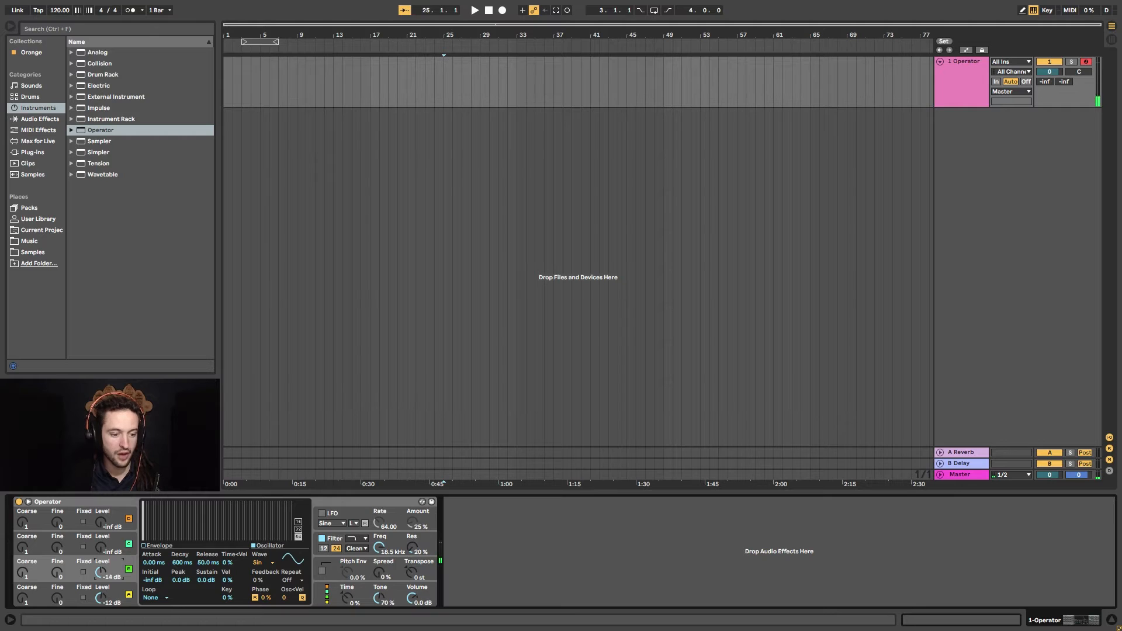
pyautogui.click(132, 567)
pyautogui.press('z')
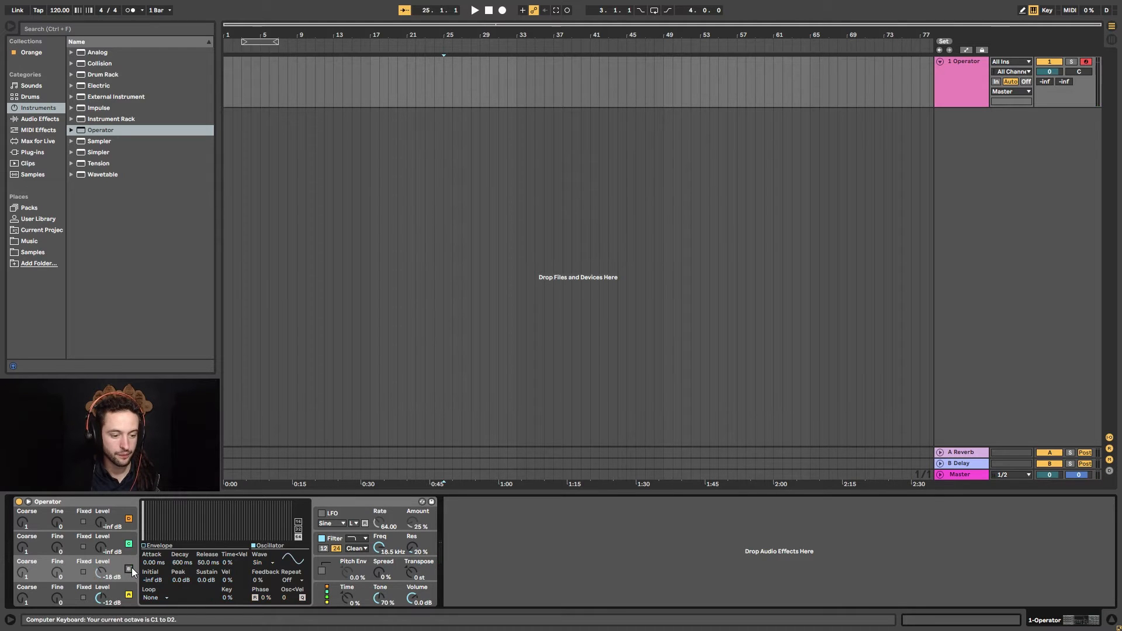
pyautogui.press('a')
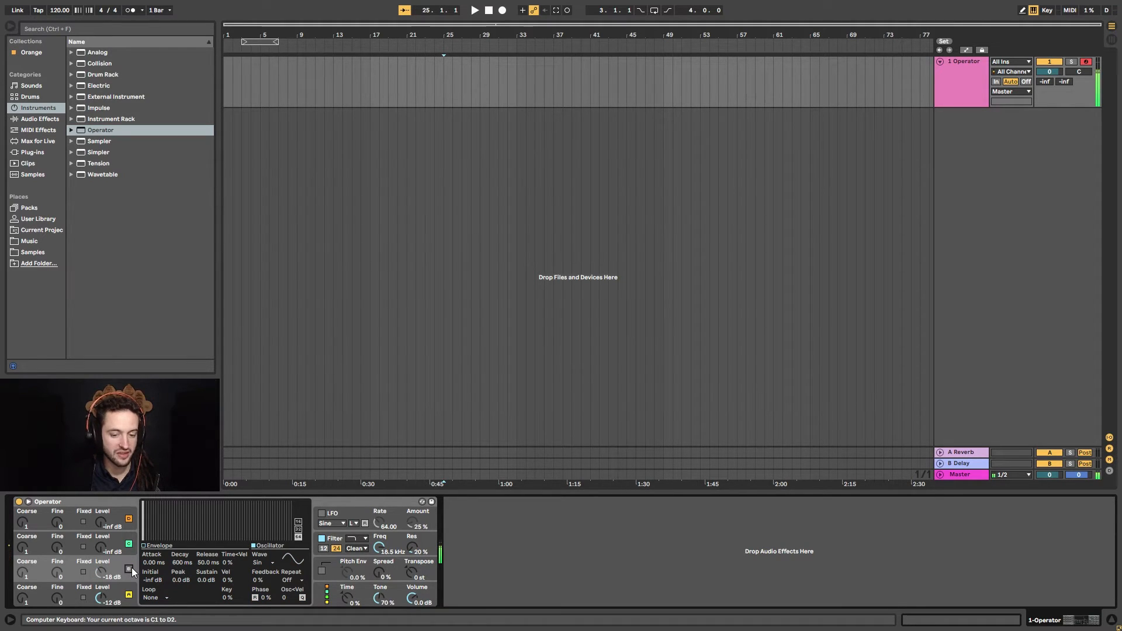
pyautogui.click(131, 569)
pyautogui.moveTo(102, 572); pyautogui.dragTo(101, 575)
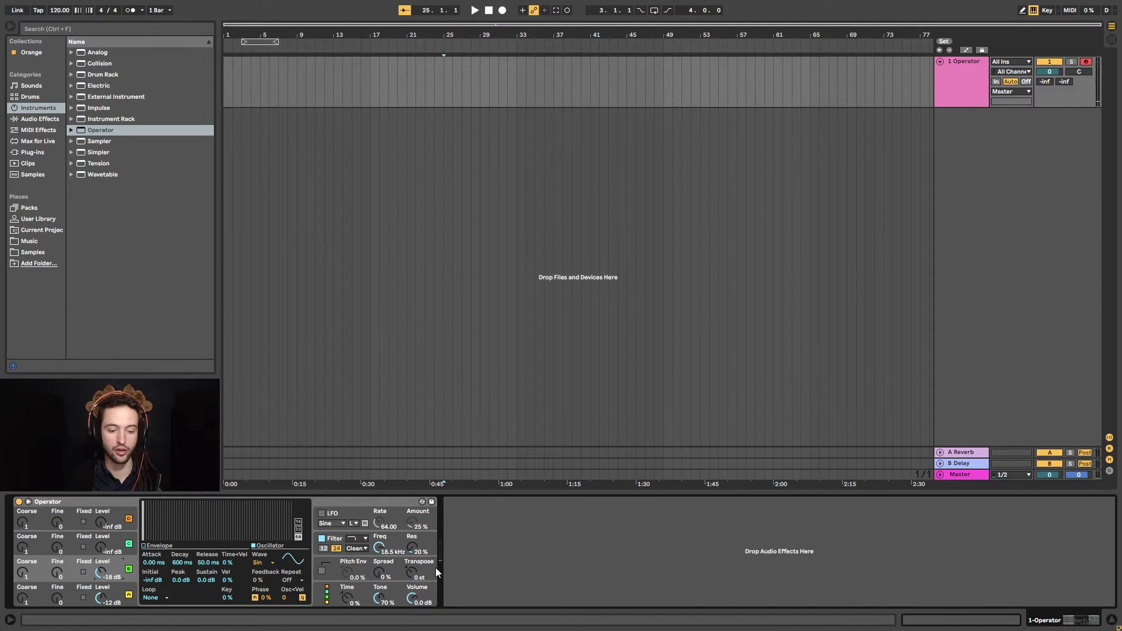
# Step: Set Operator's filter to high-pass with 54 % resonance and sweep its frequency while playing, ending at about 1.52 kHz
pyautogui.click(121, 592)
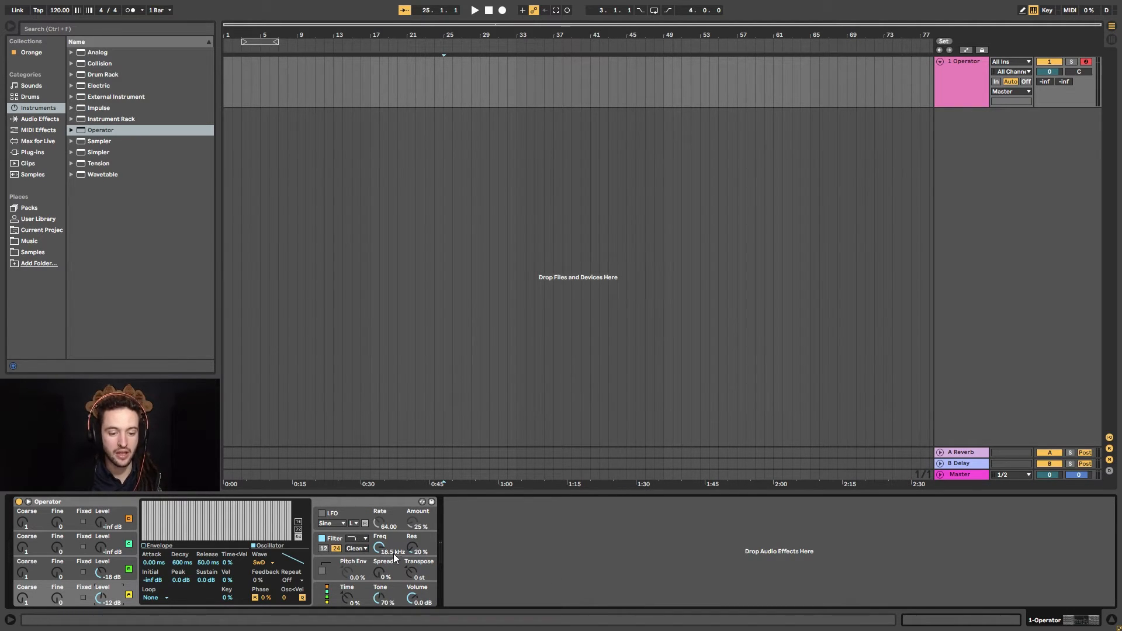
pyautogui.click(324, 539)
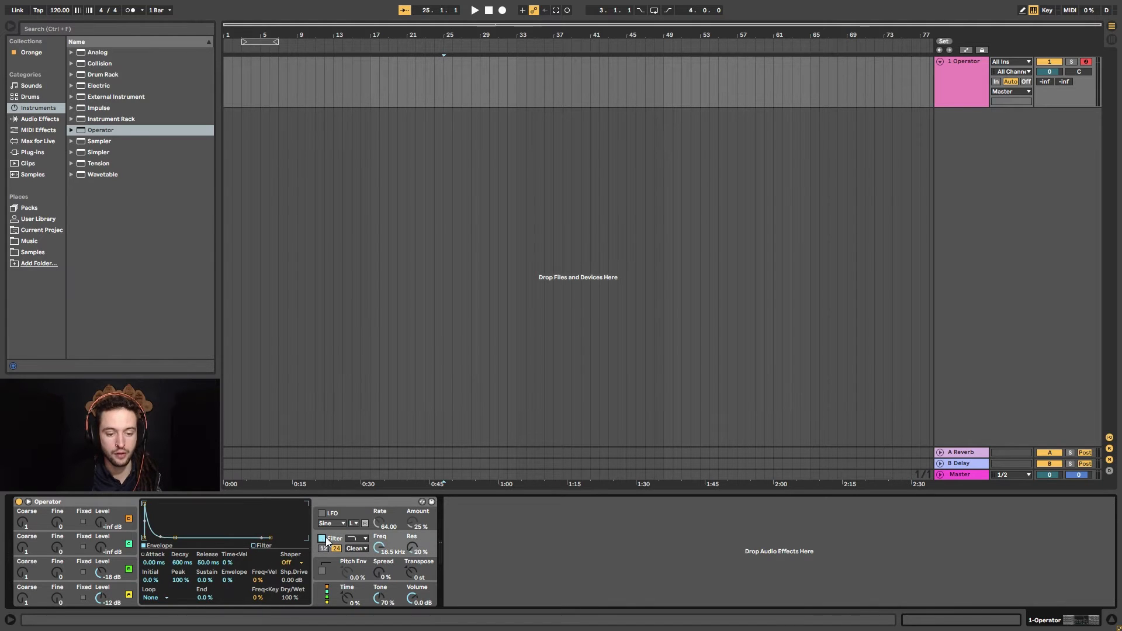
pyautogui.click(357, 539)
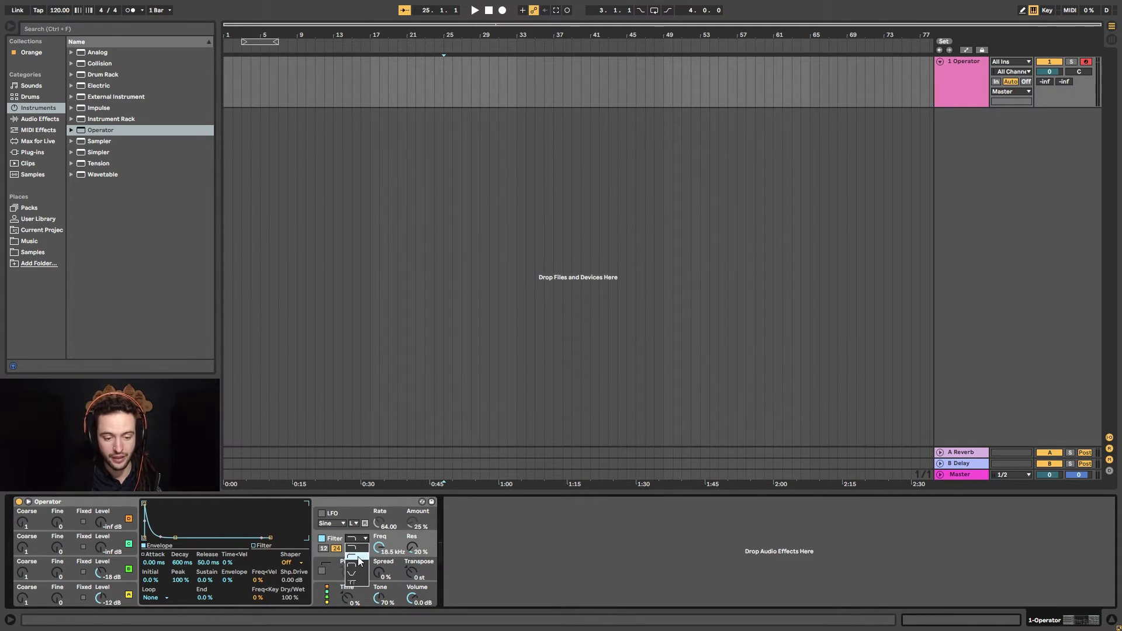
pyautogui.click(358, 559)
pyautogui.moveTo(378, 550); pyautogui.dragTo(379, 508)
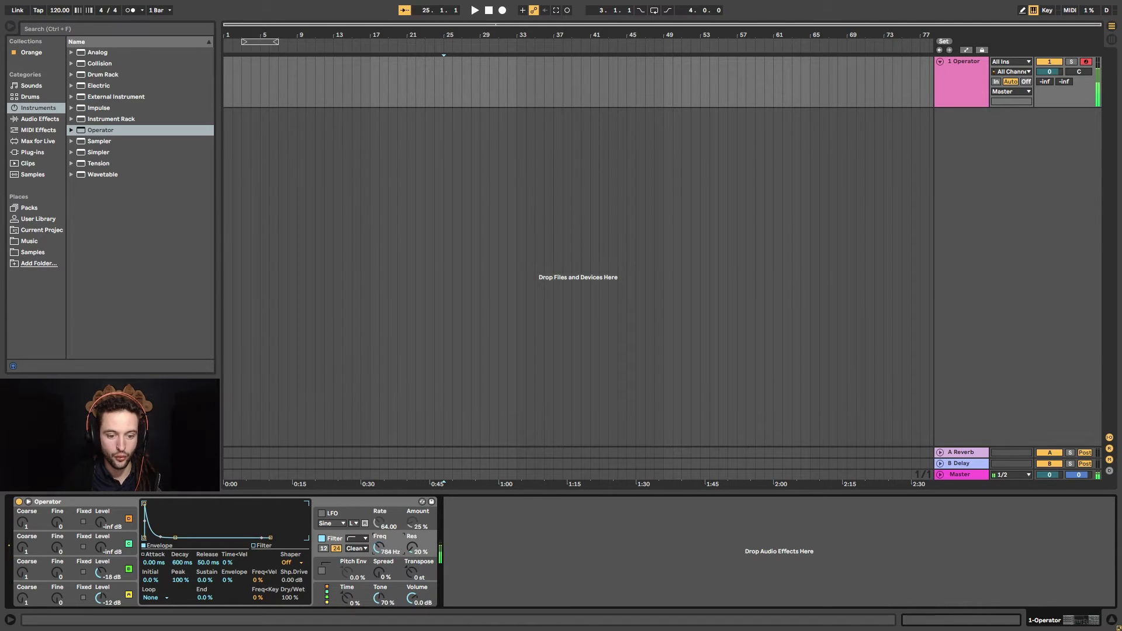
pyautogui.moveTo(379, 548)
pyautogui.mouseDown()
pyautogui.moveTo(378, 529)
pyautogui.moveTo(379, 557)
pyautogui.moveTo(379, 540)
pyautogui.mouseUp()
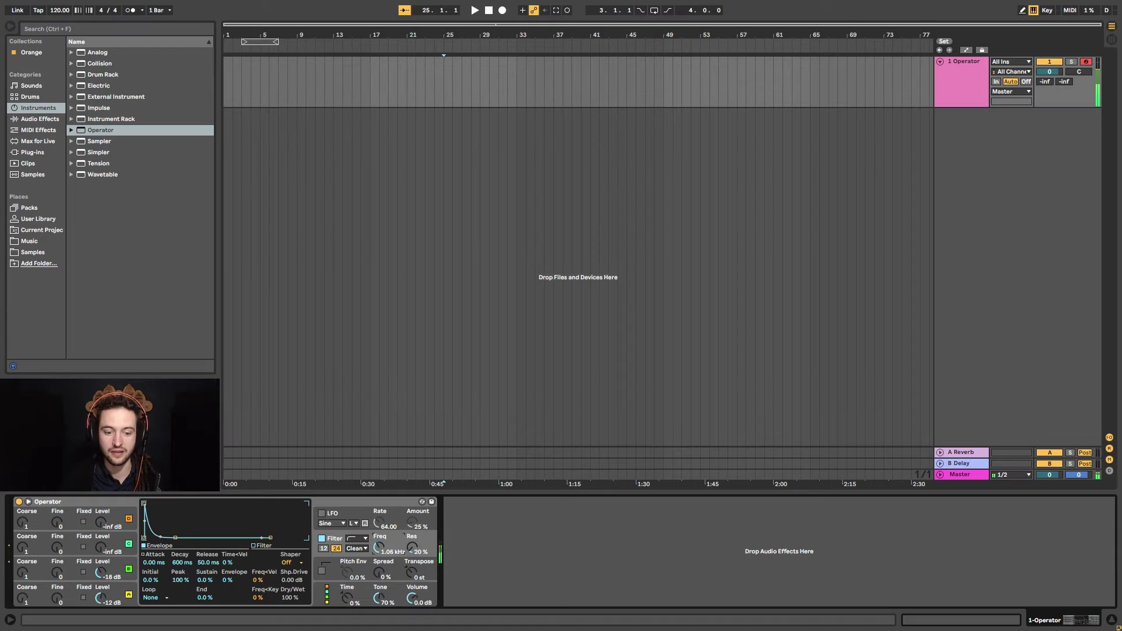
pyautogui.moveTo(379, 549)
pyautogui.mouseDown()
pyautogui.moveTo(378, 563)
pyautogui.moveTo(379, 541)
pyautogui.mouseUp()
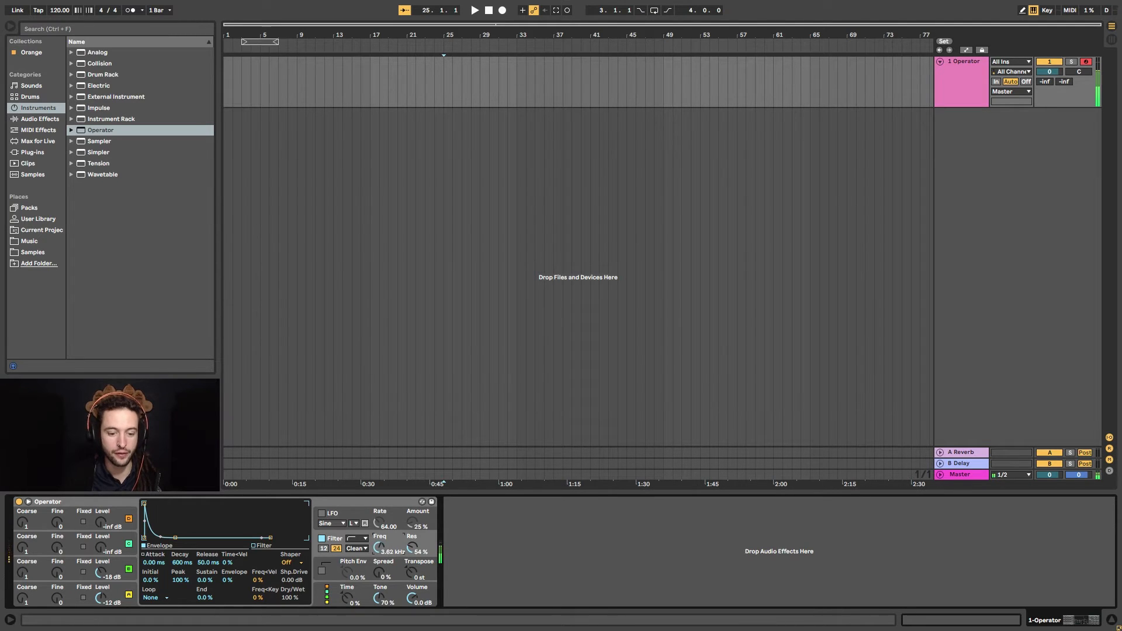
# Step: Try the band-pass filter with a frequency sweep, and return to high-pass with the frequency at about 1.87 kHz
pyautogui.click(356, 539)
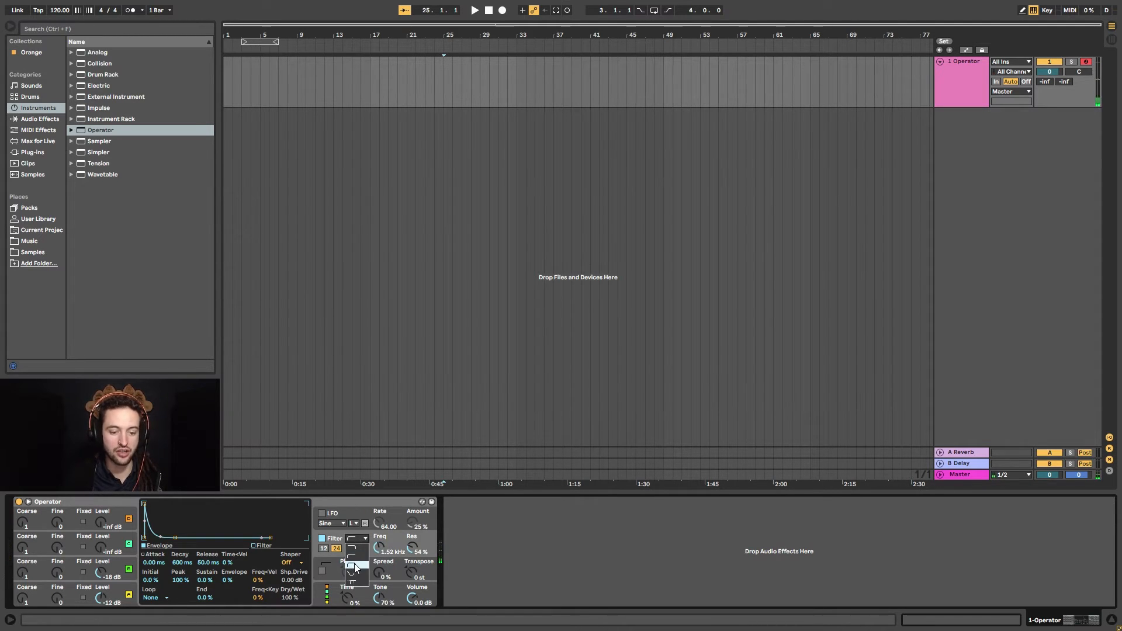
pyautogui.click(356, 565)
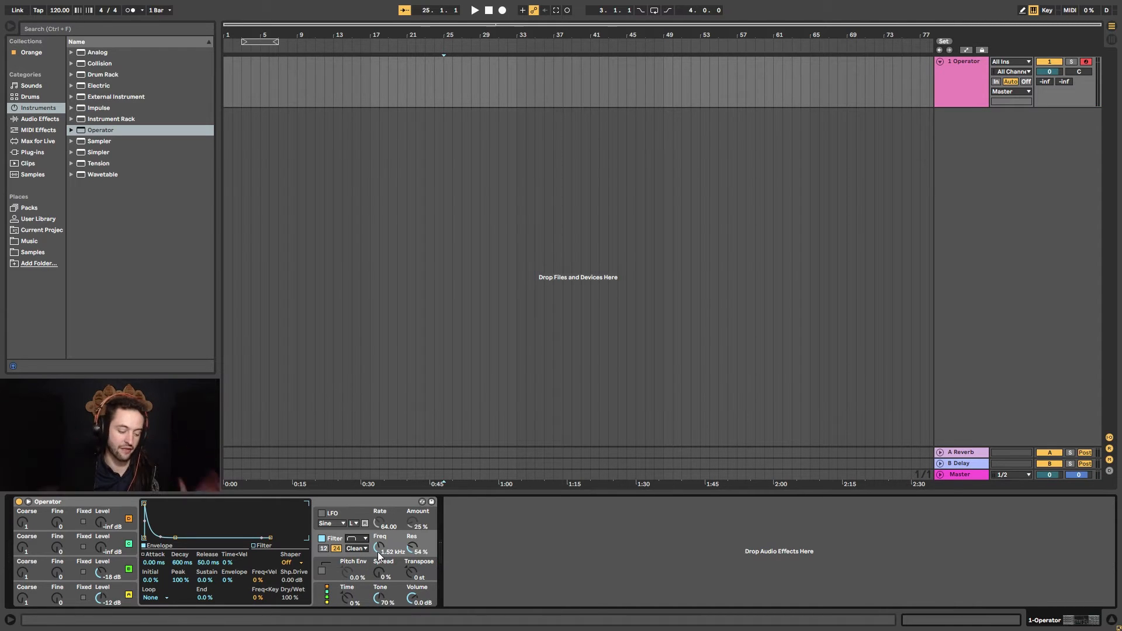
pyautogui.moveTo(378, 552); pyautogui.dragTo(378, 523)
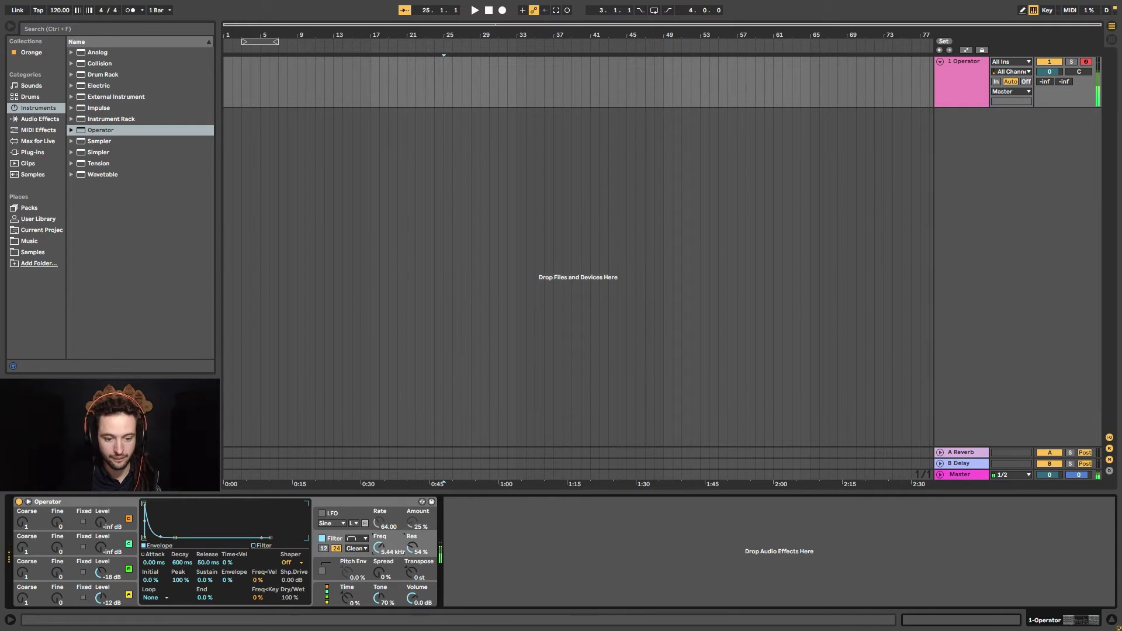
pyautogui.click(356, 539)
pyautogui.click(357, 550)
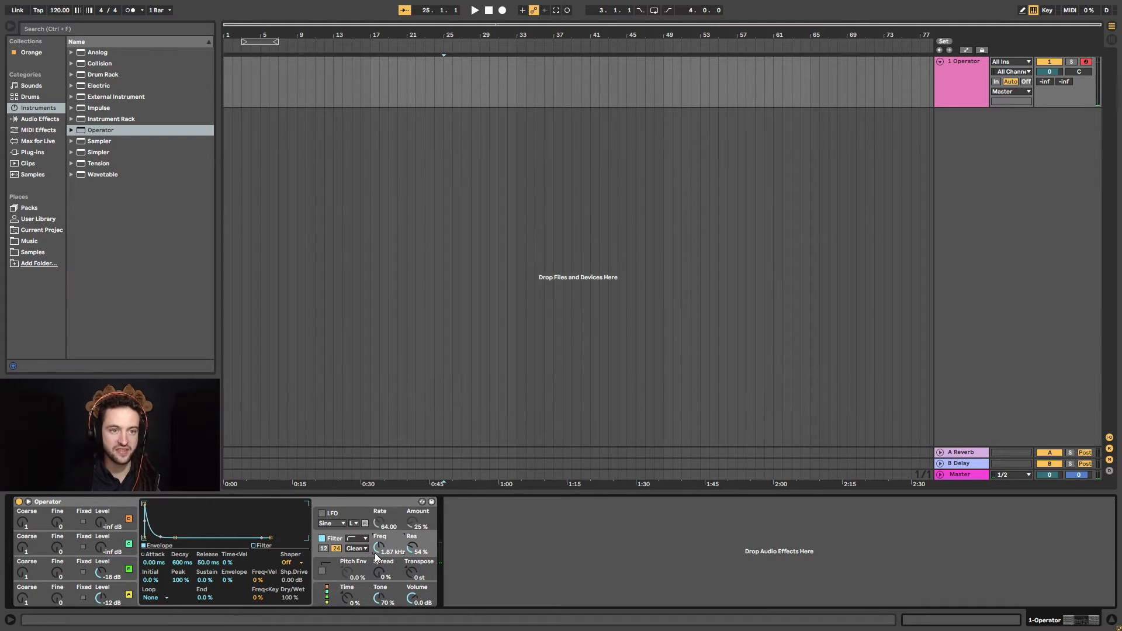
# Step: Insert an empty one-bar MIDI clip at bar 1 of the Operator track
pyautogui.moveTo(238, 33); pyautogui.dragTo(310, 41)
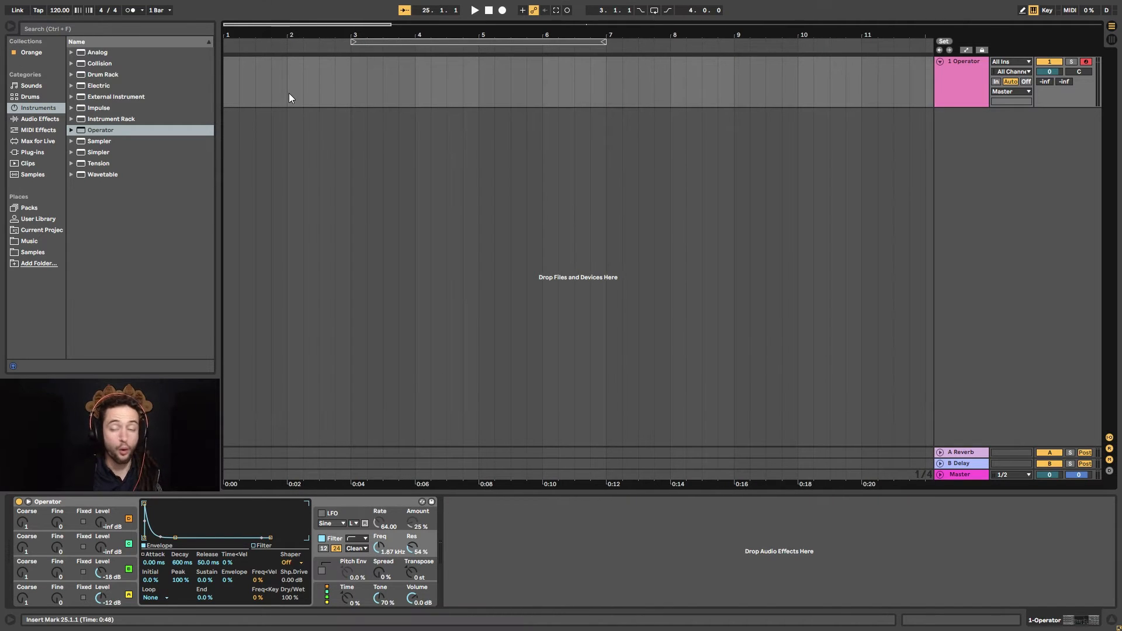
pyautogui.moveTo(288, 93); pyautogui.dragTo(271, 91)
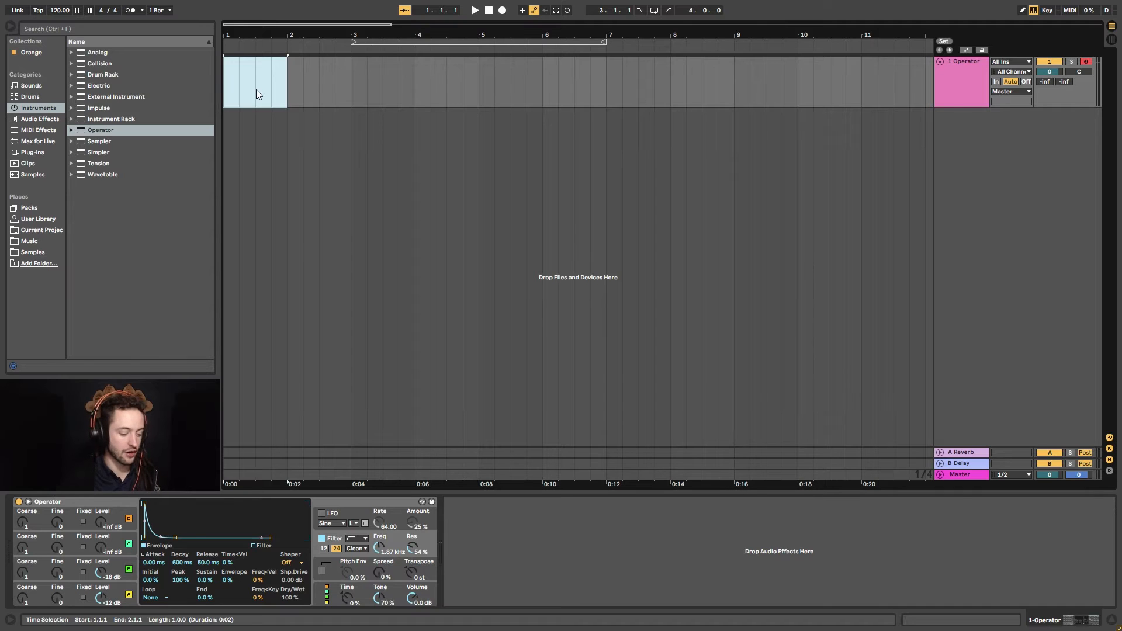
pyautogui.hotkey('ctrl', 'shift', 'm')
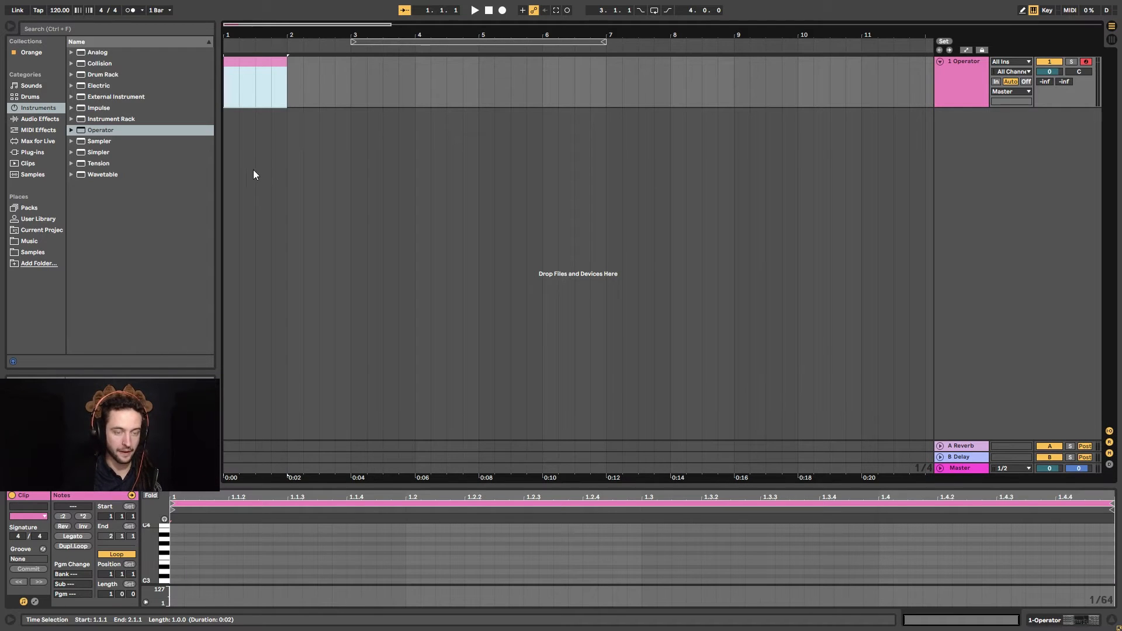
# Step: Set the clip's grid to 1/32 and add an E1 note at the clip's start, ending at 1.1.2
pyautogui.scroll(-4, 181, 578)
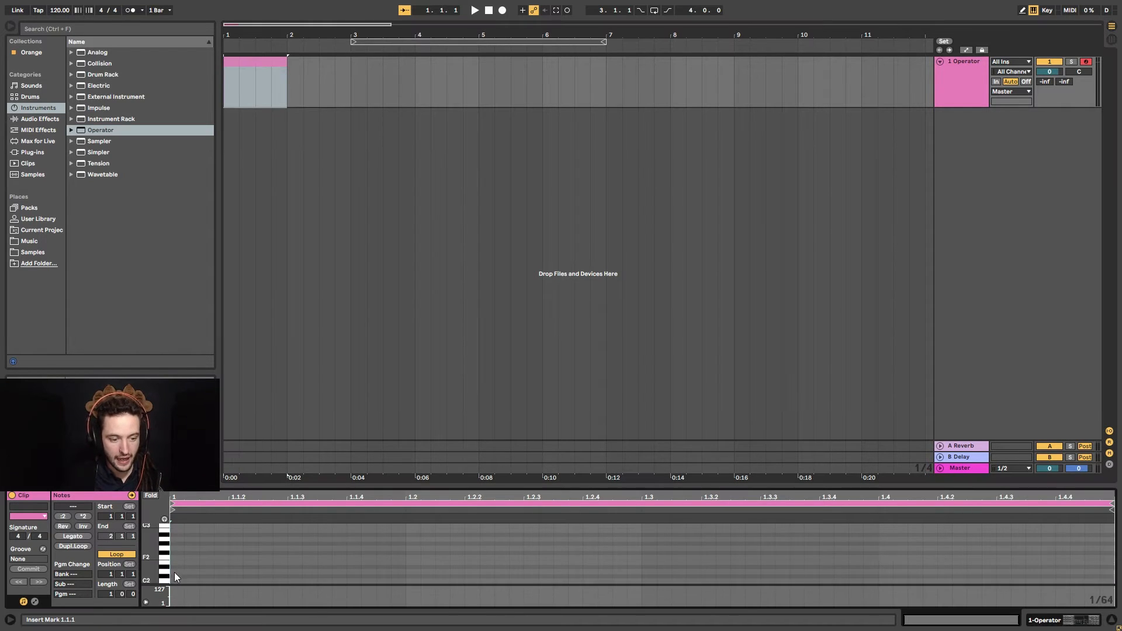
pyautogui.scroll(-4, 179, 570)
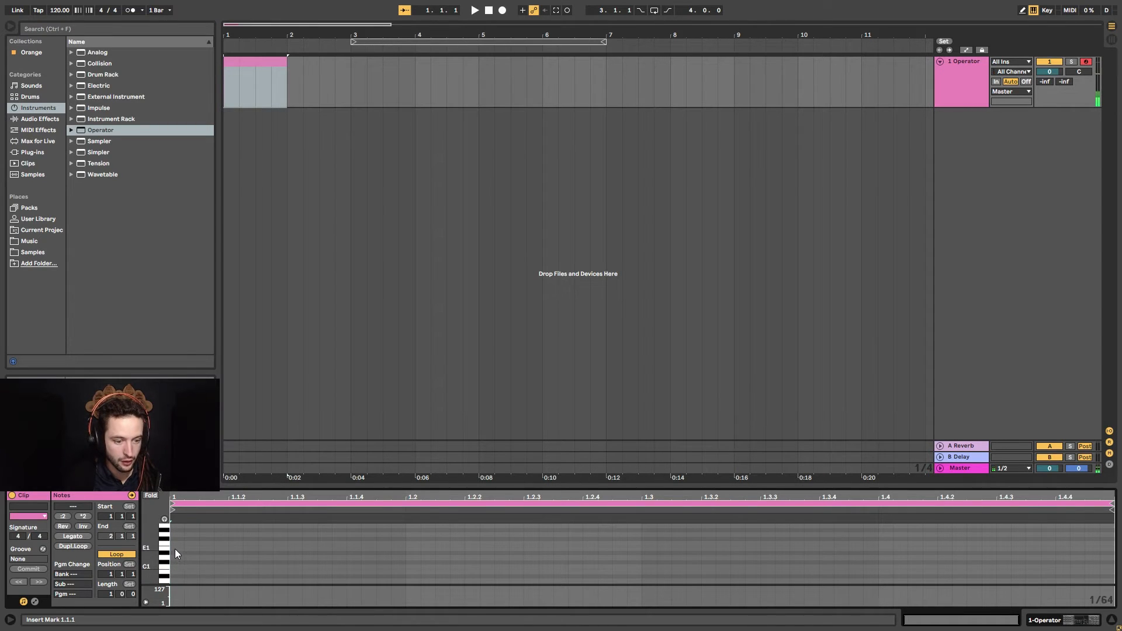
pyautogui.doubleClick(175, 549)
pyautogui.rightClick(209, 541)
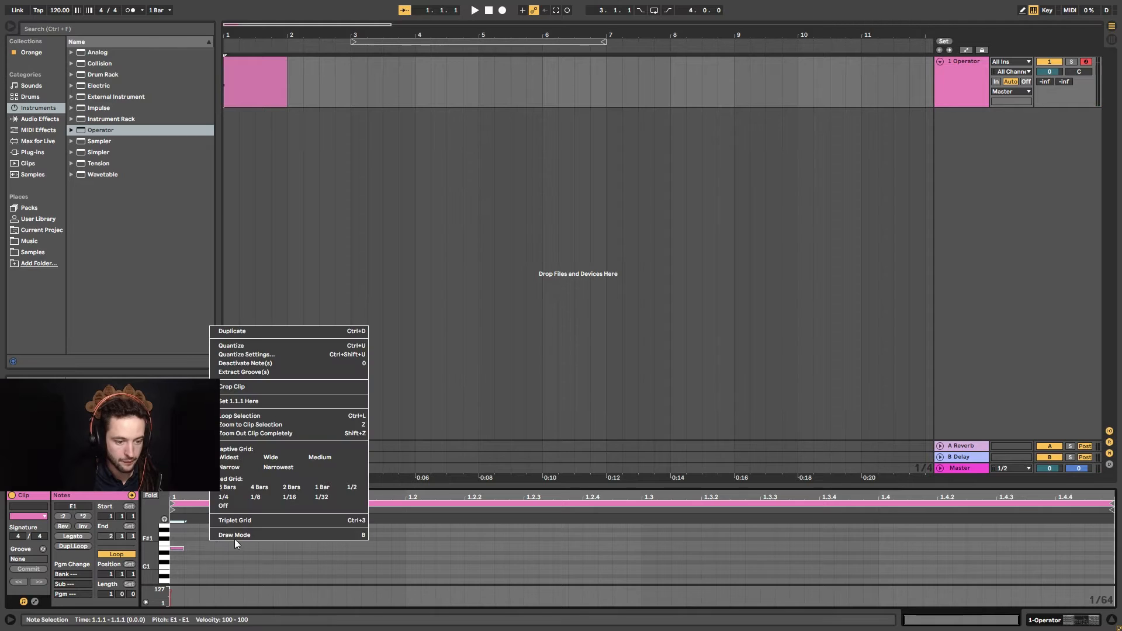
pyautogui.click(313, 498)
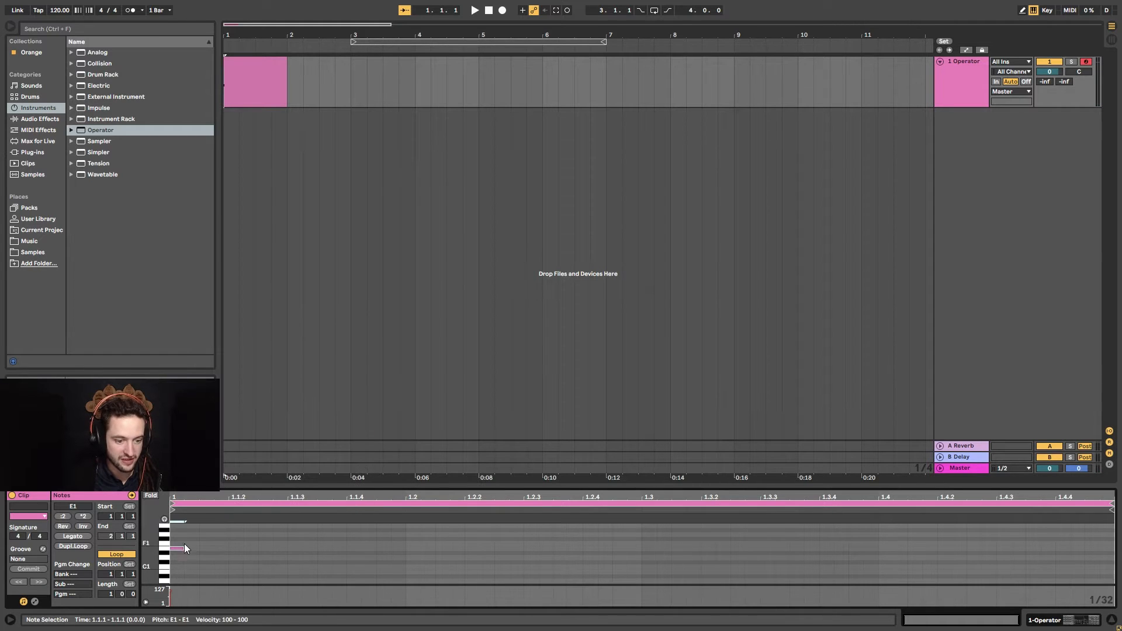
pyautogui.moveTo(185, 548); pyautogui.dragTo(199, 549)
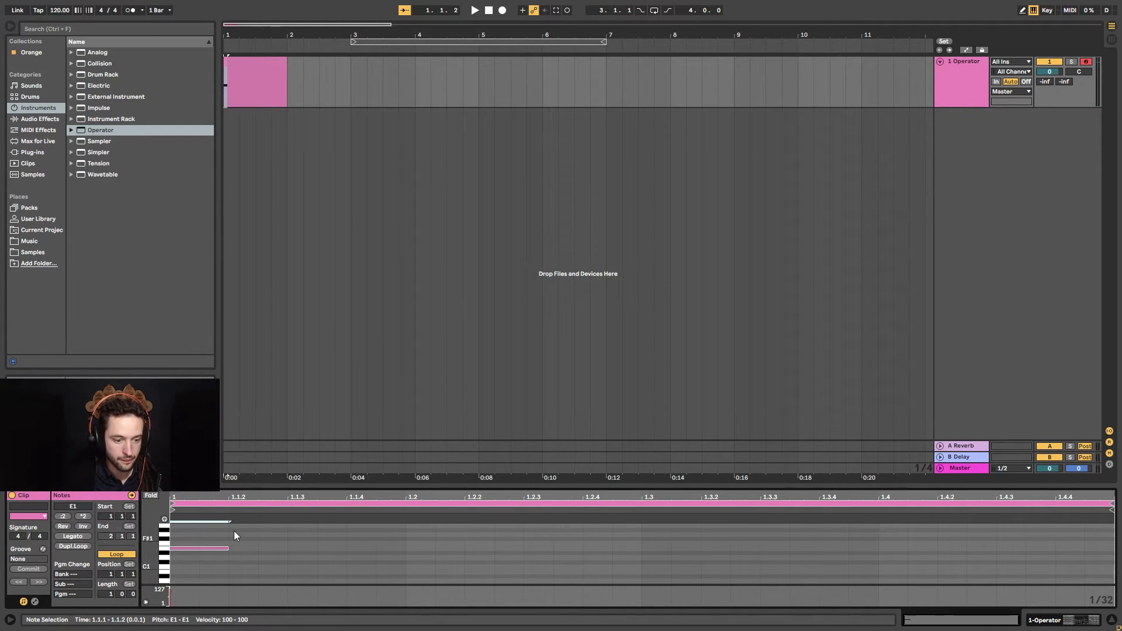
# Step: Add a 1/32-long E1 note at 1.1.3, auditioning the pattern from the start before and after
pyautogui.press('space')
pyautogui.press('space')
pyautogui.press('space')
pyautogui.press('space')
pyautogui.press('space')
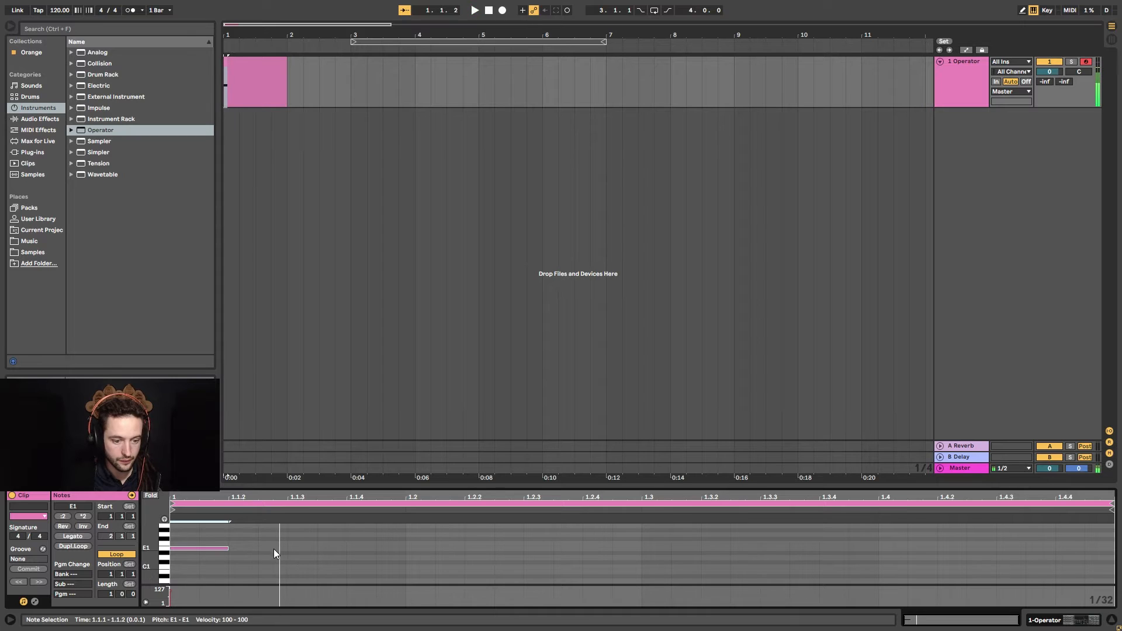
pyautogui.doubleClick(302, 548)
pyautogui.press('space')
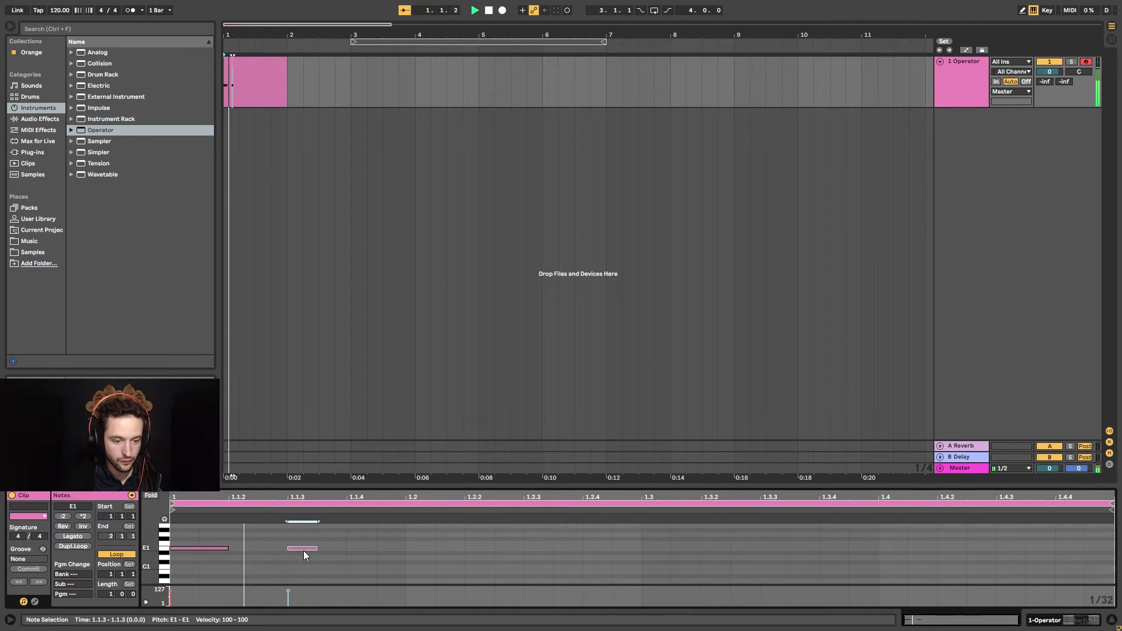
pyautogui.press('space')
pyautogui.press('space')
pyautogui.press('space')
pyautogui.press('space')
pyautogui.press('space')
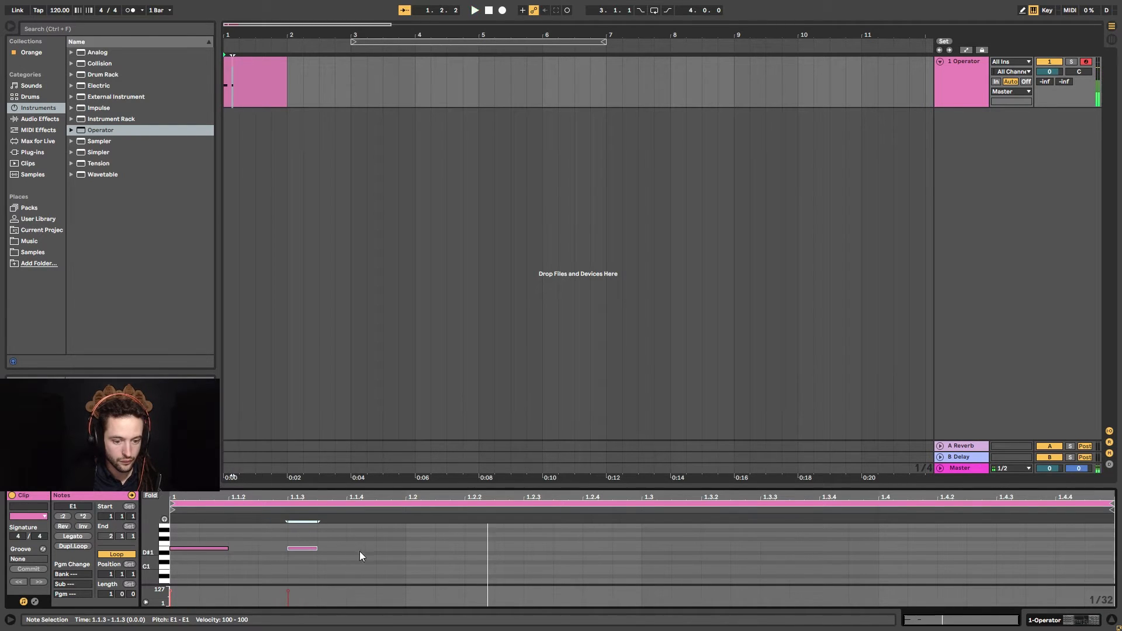
# Step: Add sixteenth-long E1 notes at 1.1.4 and 1.2.2, auditioning the pattern in between
pyautogui.doubleClick(361, 549)
pyautogui.press('space')
pyautogui.moveTo(375, 549); pyautogui.dragTo(405, 549)
pyautogui.press('space')
pyautogui.press('space')
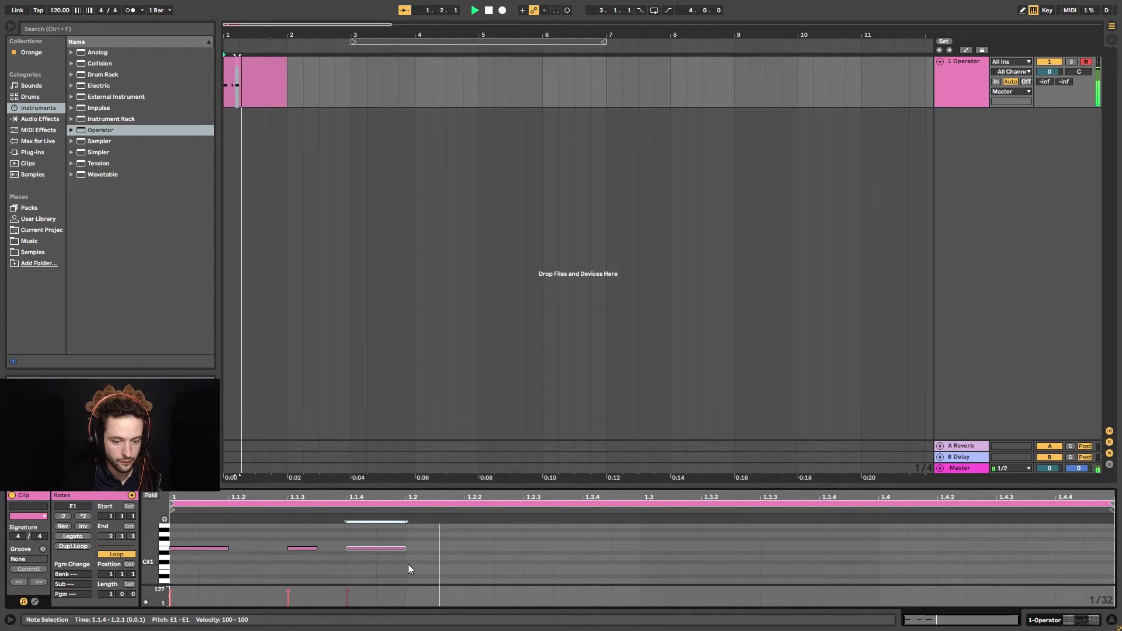
pyautogui.press('space')
pyautogui.doubleClick(476, 549)
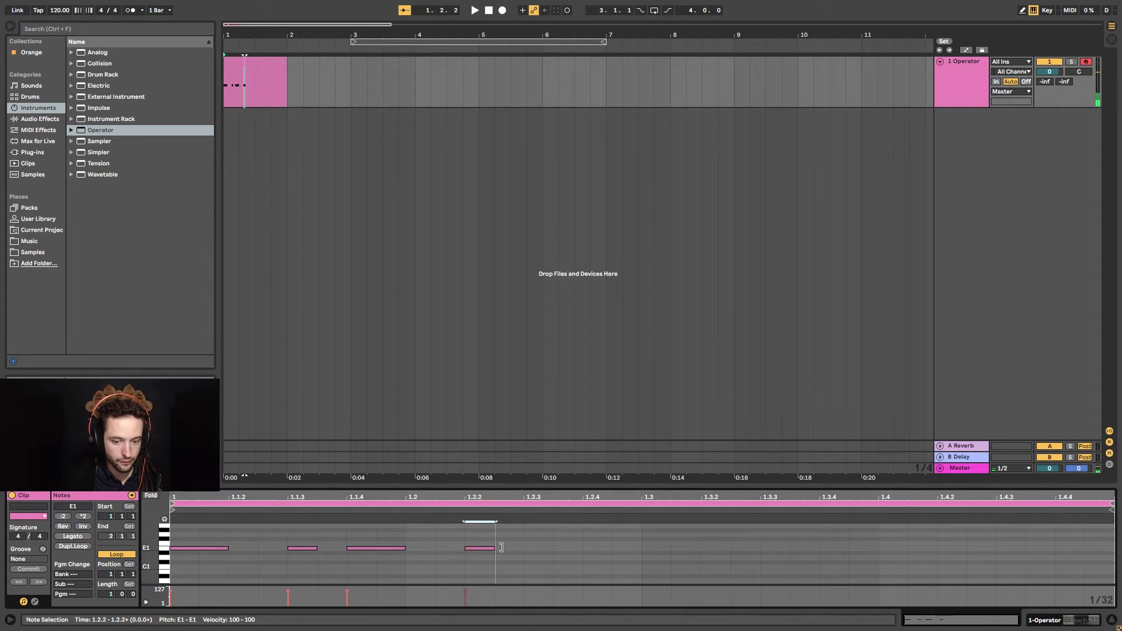
pyautogui.moveTo(501, 548); pyautogui.dragTo(524, 549)
pyautogui.press('space')
pyautogui.press('space')
# Step: Add an E1 note from 1.2.4 to 1.3, and play the clip from the start
pyautogui.doubleClick(595, 549)
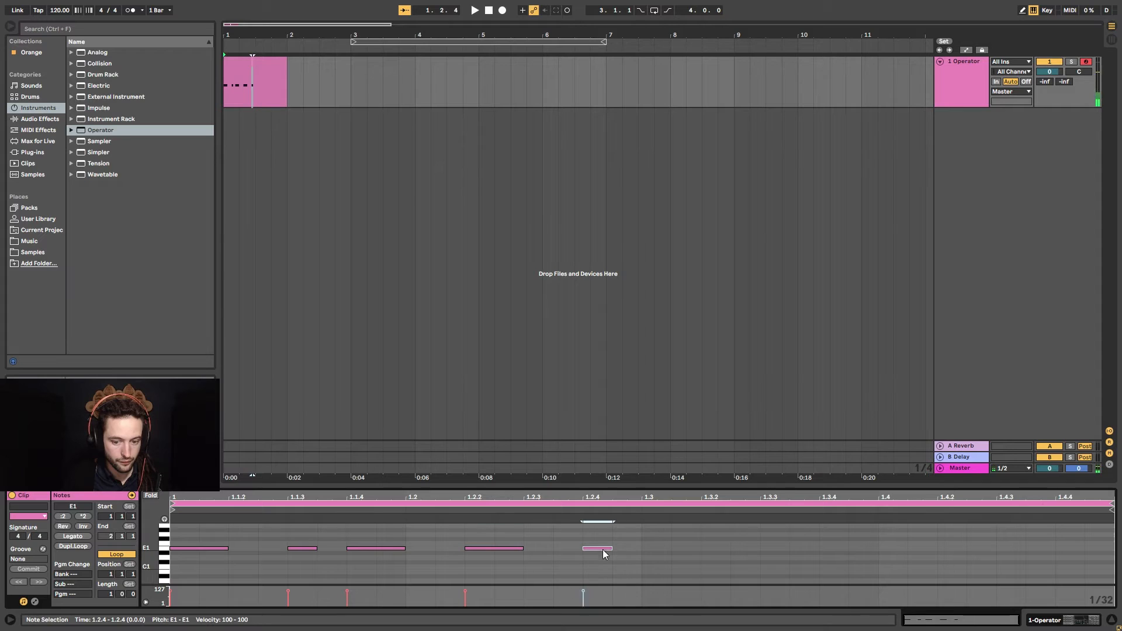
pyautogui.press('space')
pyautogui.press('Left')
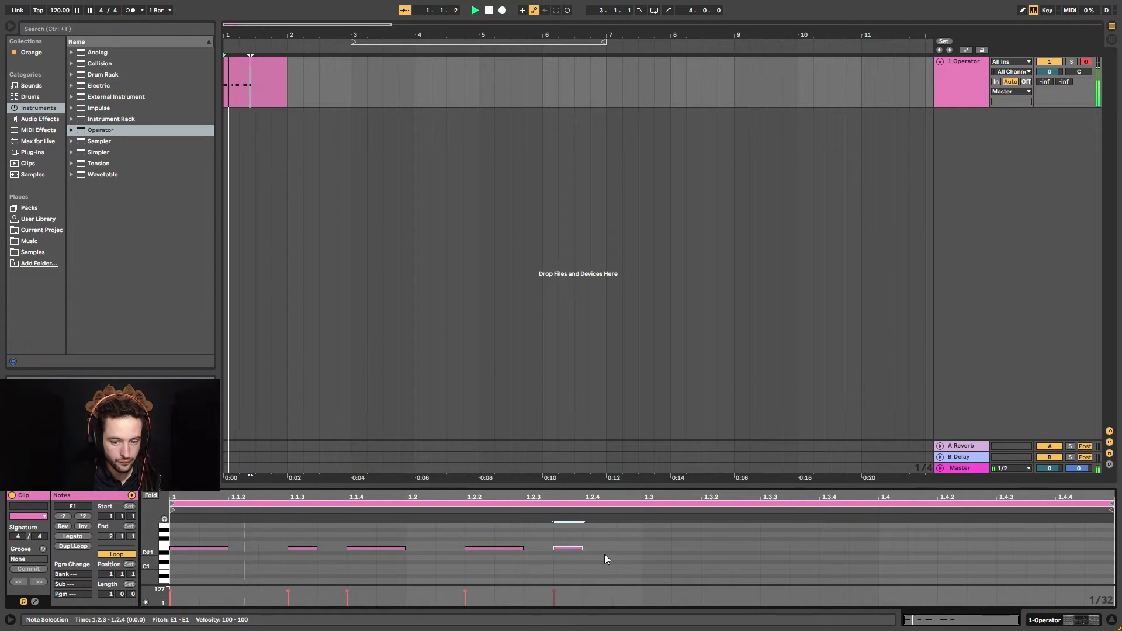
pyautogui.doubleClick(636, 548)
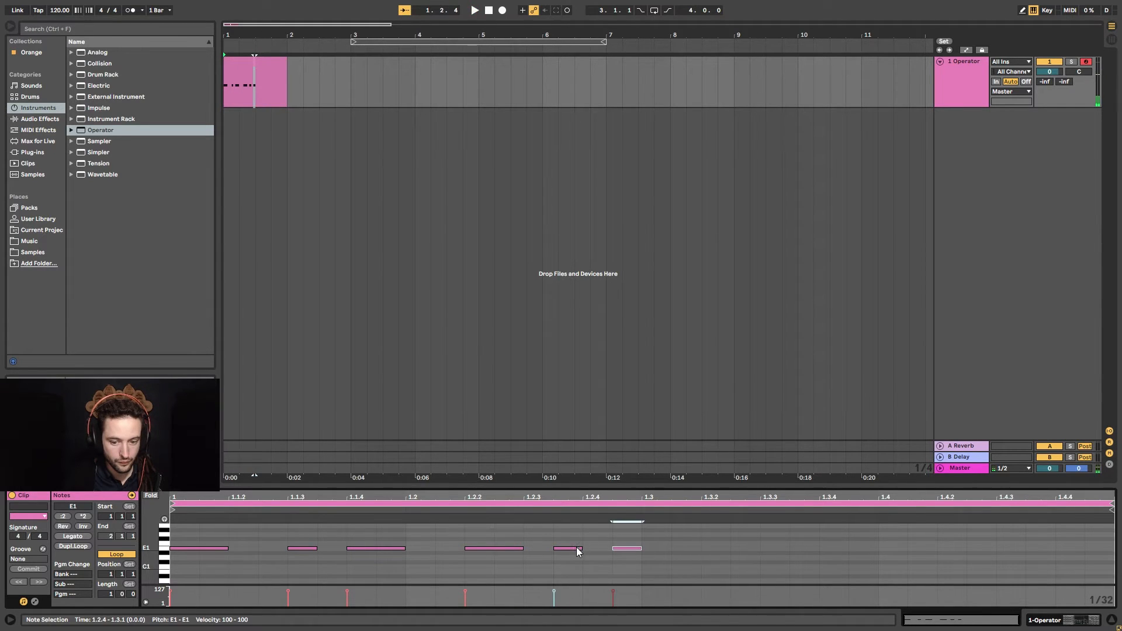
pyautogui.moveTo(577, 551); pyautogui.dragTo(615, 558)
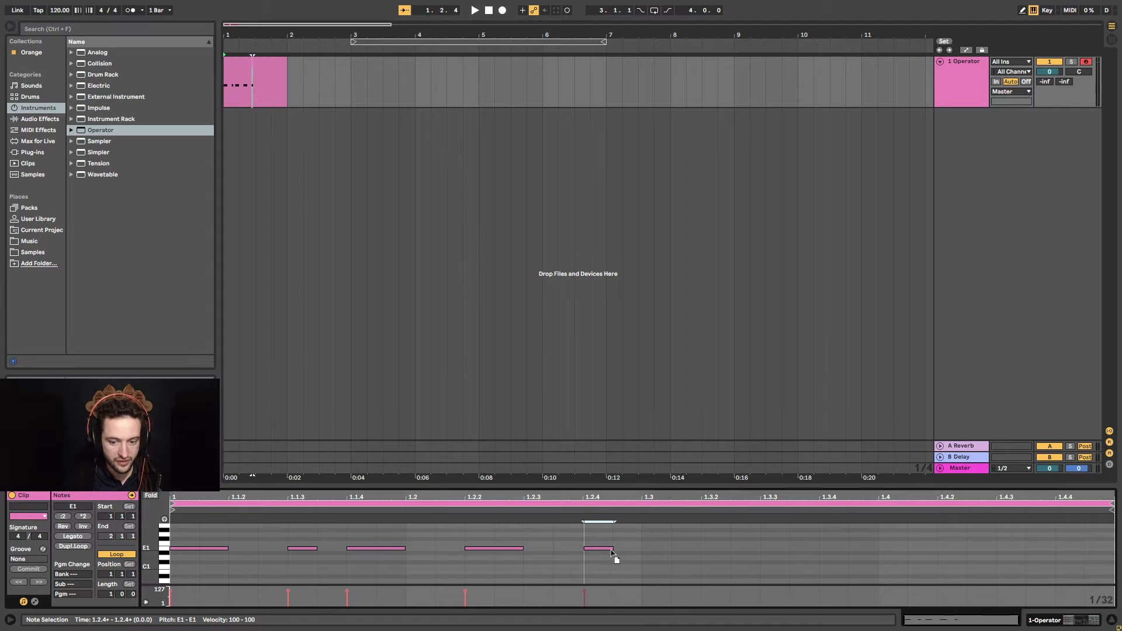
pyautogui.doubleClick(618, 551)
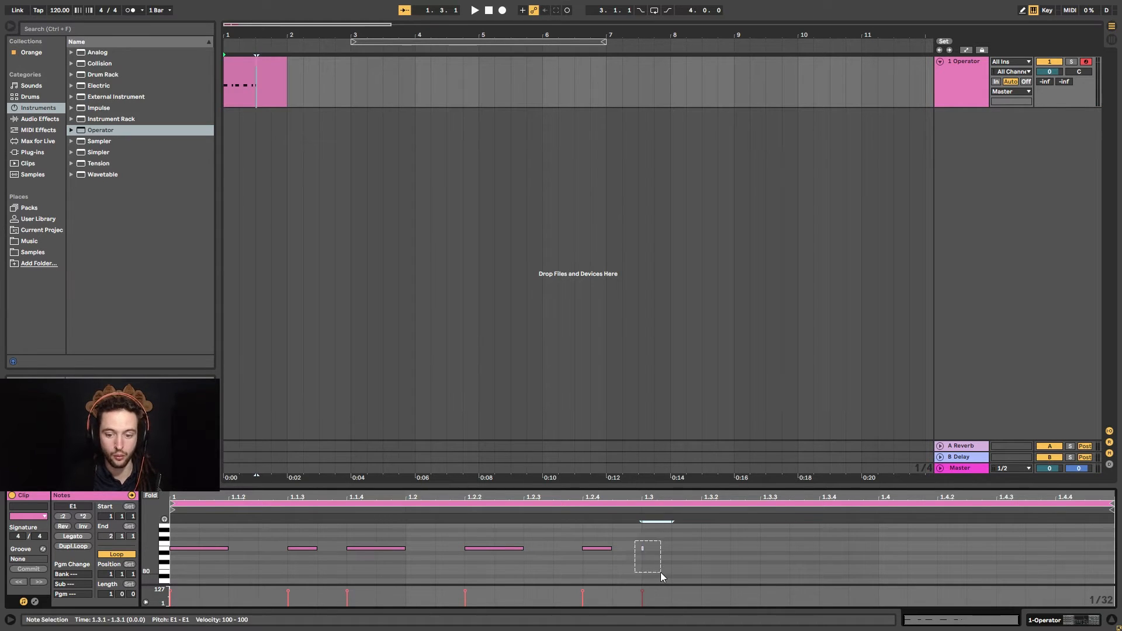
pyautogui.press('Delete')
pyautogui.moveTo(612, 550); pyautogui.dragTo(640, 550)
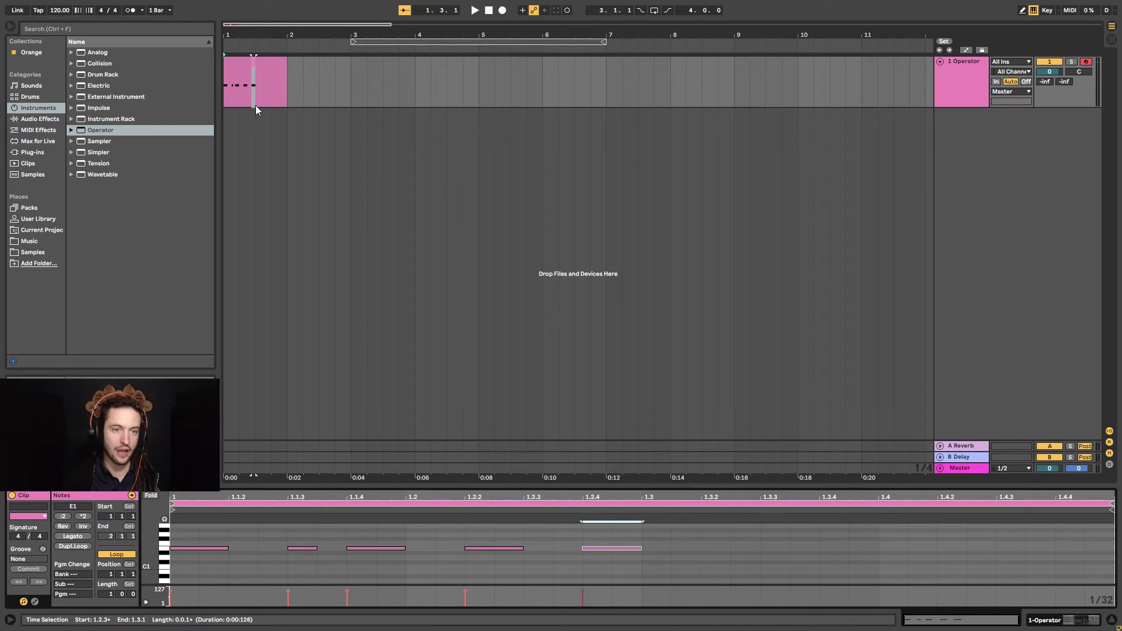
pyautogui.click(248, 87)
pyautogui.press('space')
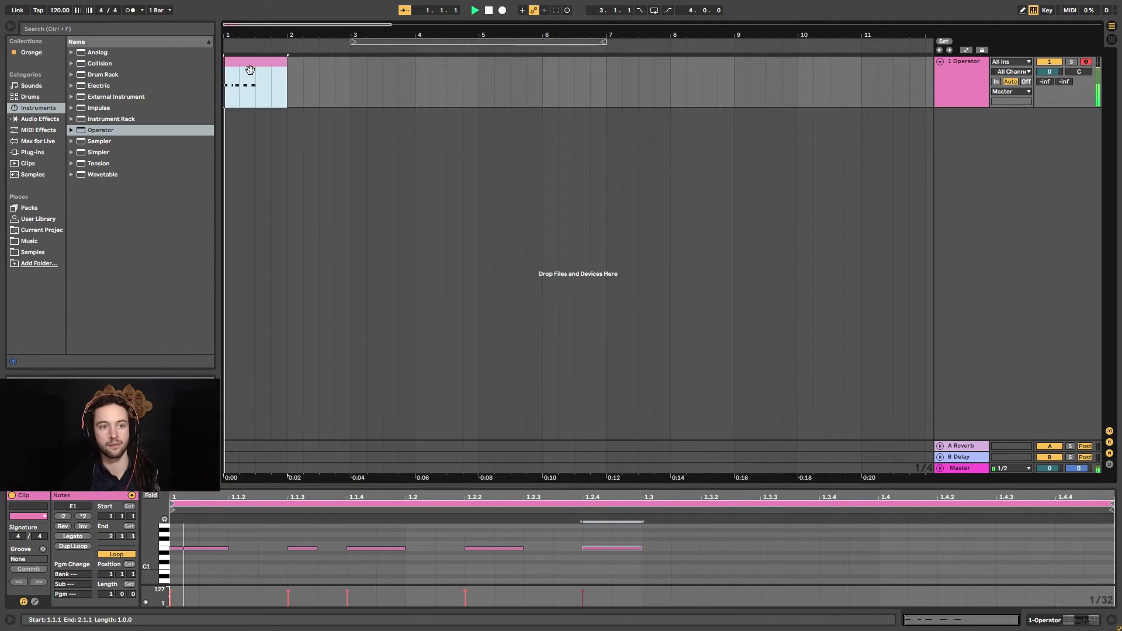
# Step: Add a 1/32 E1 note at 1.3 and a sixteenth-long one at 1.3.2, and shorten the 1.2.4 note to 1/32
pyautogui.doubleClick(691, 549)
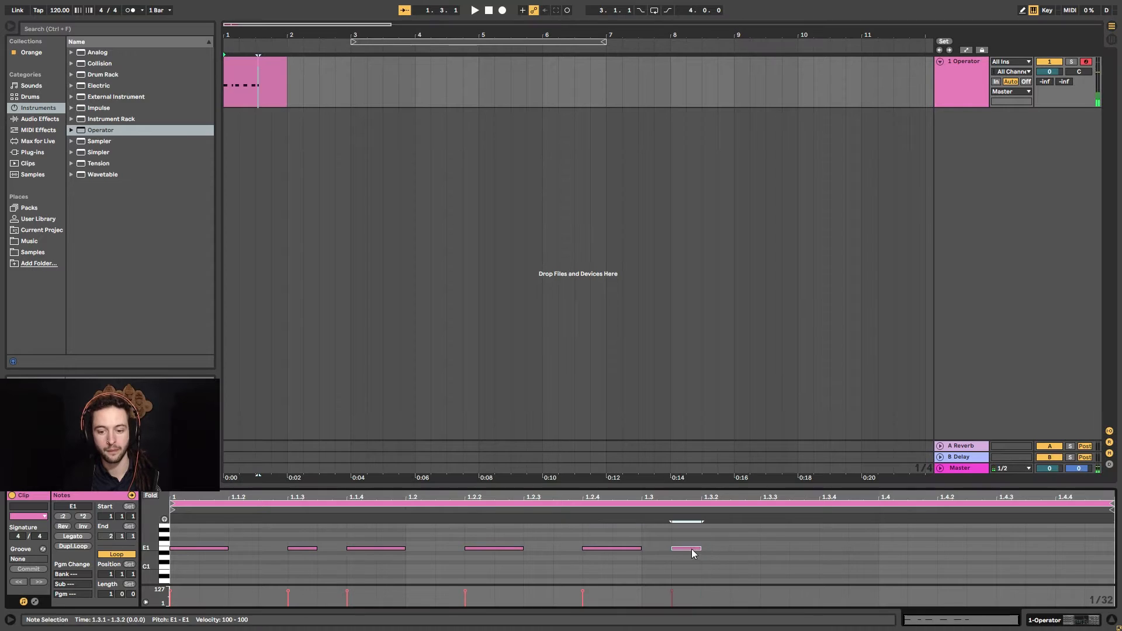
pyautogui.press('Left')
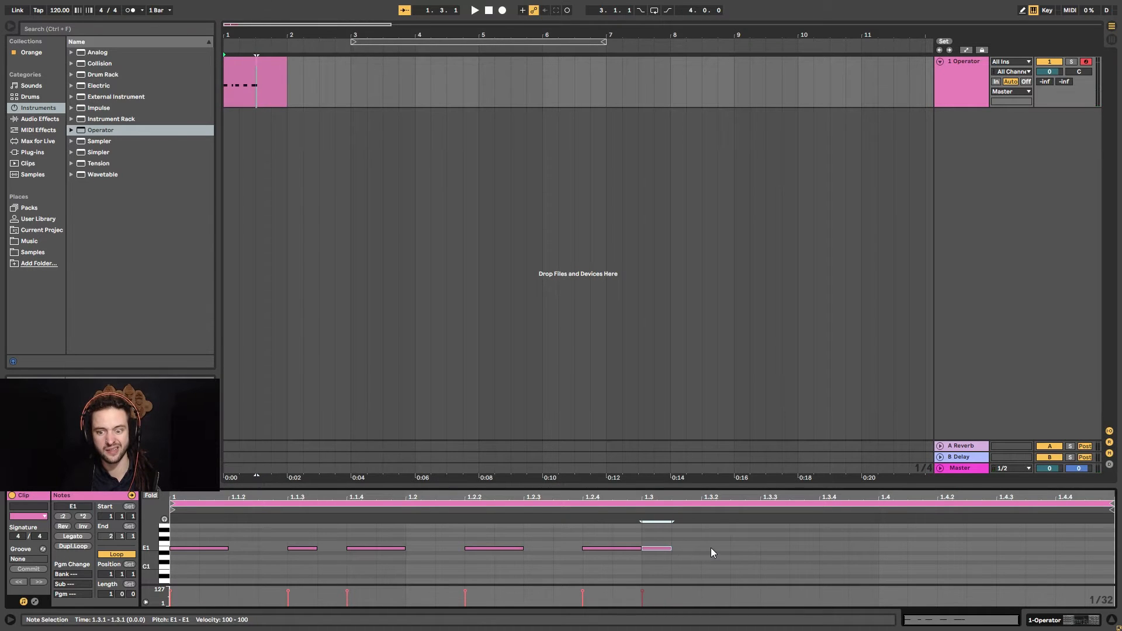
pyautogui.moveTo(639, 548); pyautogui.dragTo(612, 548)
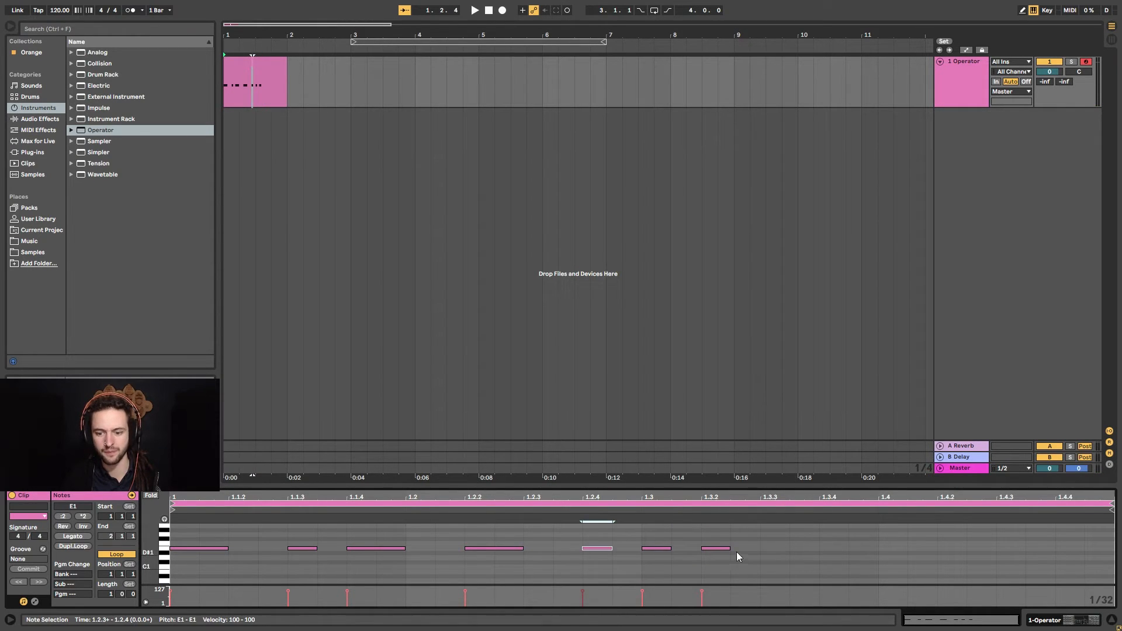
pyautogui.moveTo(730, 550); pyautogui.dragTo(761, 553)
# Step: Fill the rest of the bar with E1 notes at 1.3.4, 1.4, 1.4.3 and 1.4.4, and play the whole clip
pyautogui.doubleClick(819, 548)
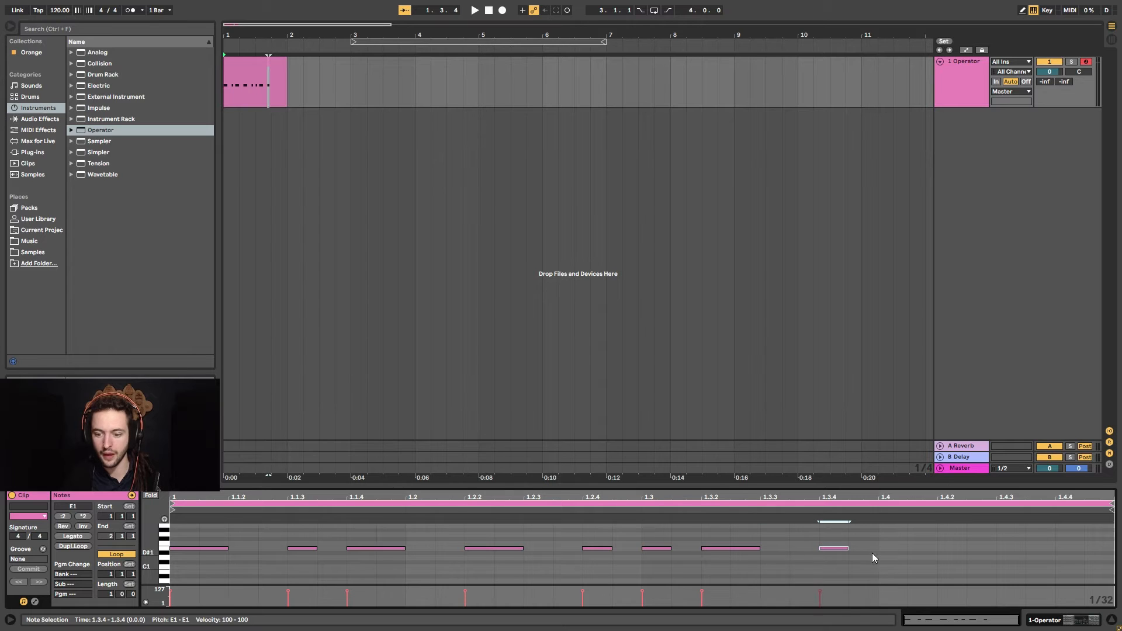
pyautogui.doubleClick(894, 548)
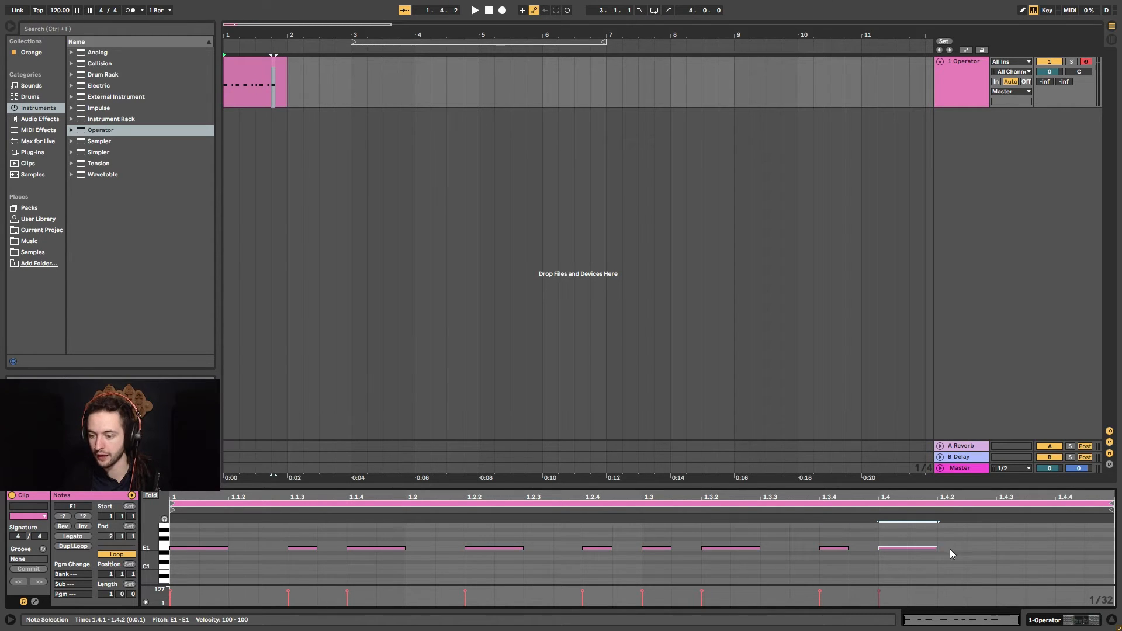
pyautogui.doubleClick(1014, 549)
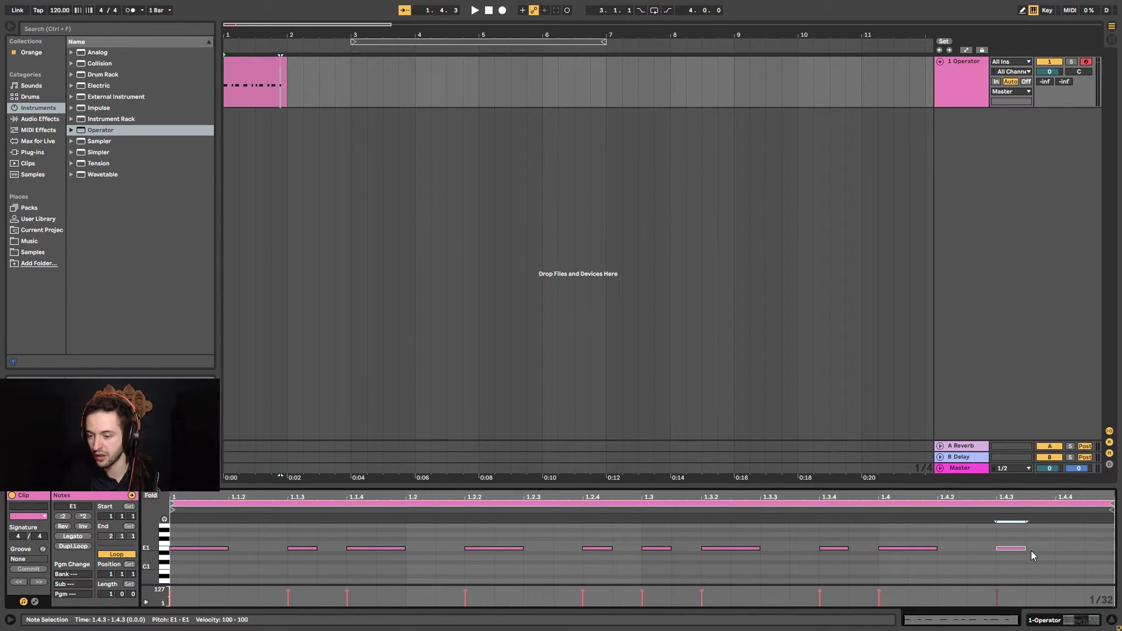
pyautogui.moveTo(1026, 550); pyautogui.dragTo(1050, 551)
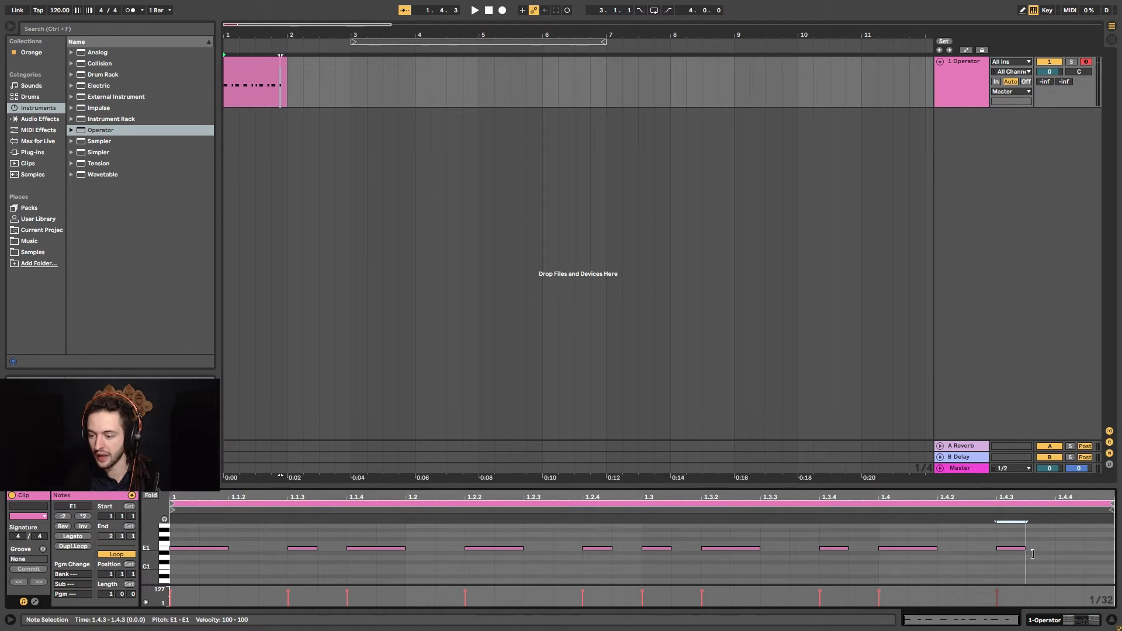
pyautogui.doubleClick(1067, 549)
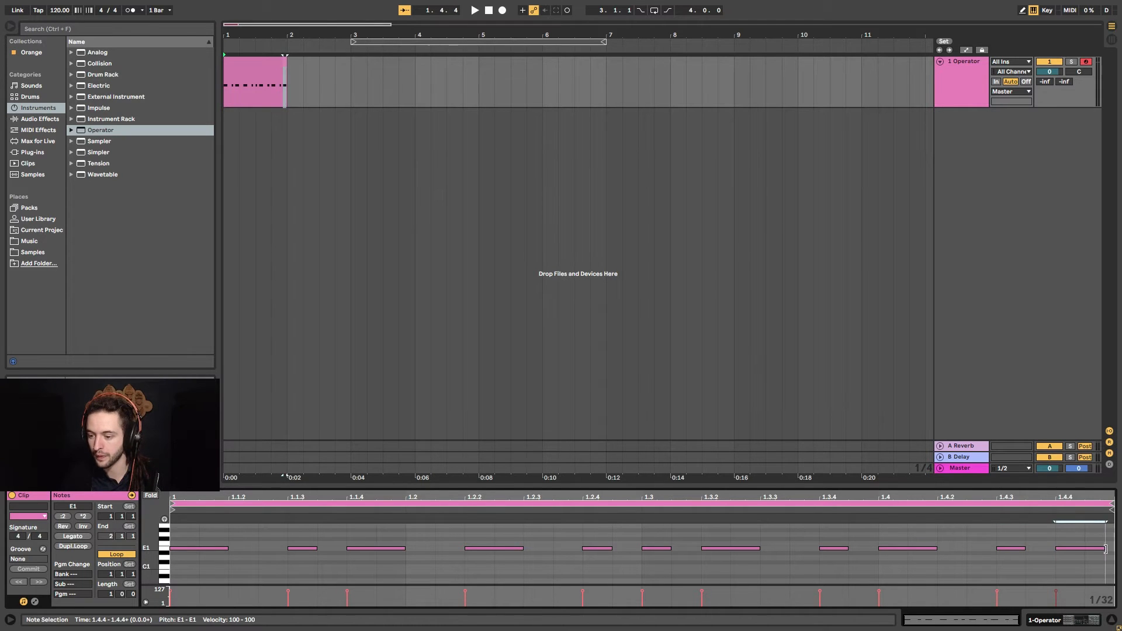
pyautogui.click(281, 106)
pyautogui.press('space')
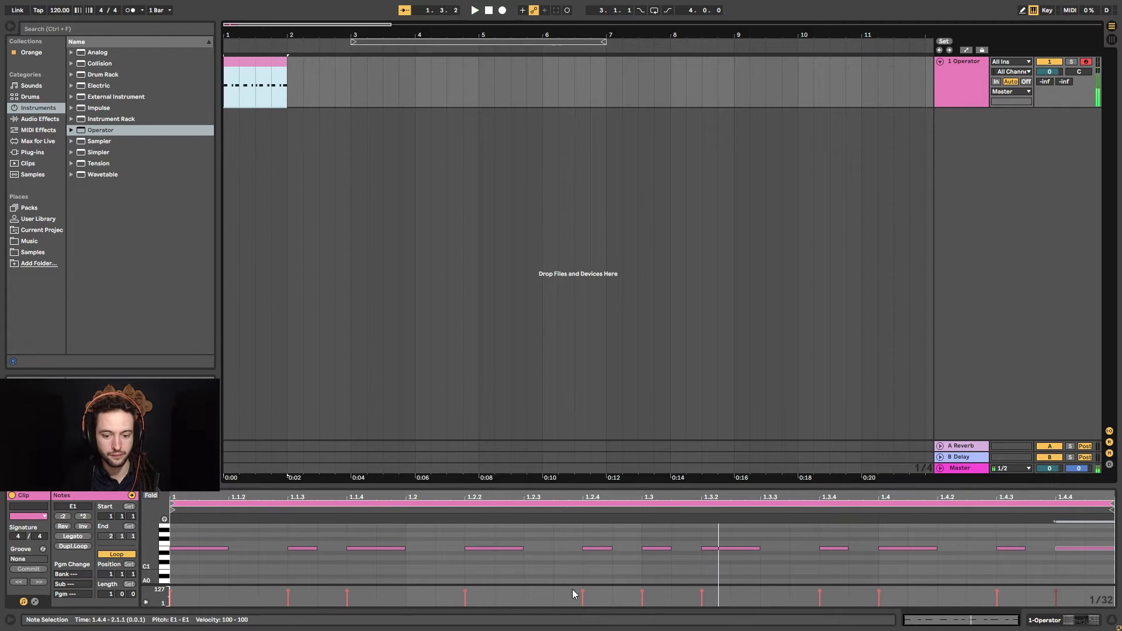
# Step: Shift the three notes between 1.2.4 and 1.3.3 earlier so they start at 1.2.2, and audition the rhythm
pyautogui.moveTo(535, 569); pyautogui.dragTo(746, 535)
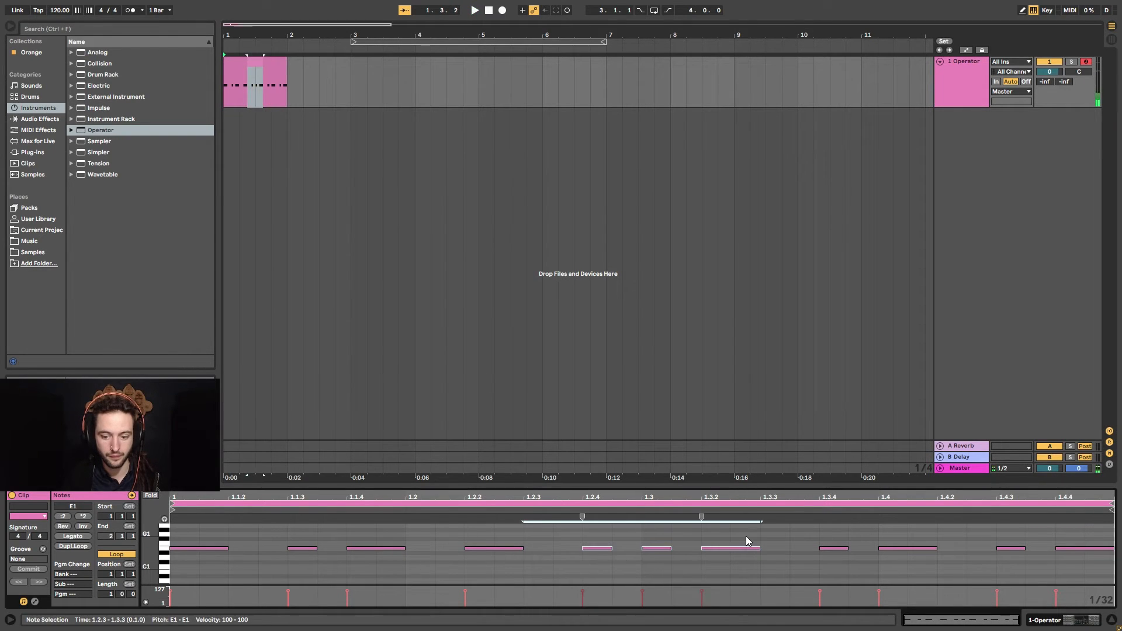
pyautogui.press('Left')
pyautogui.press('space')
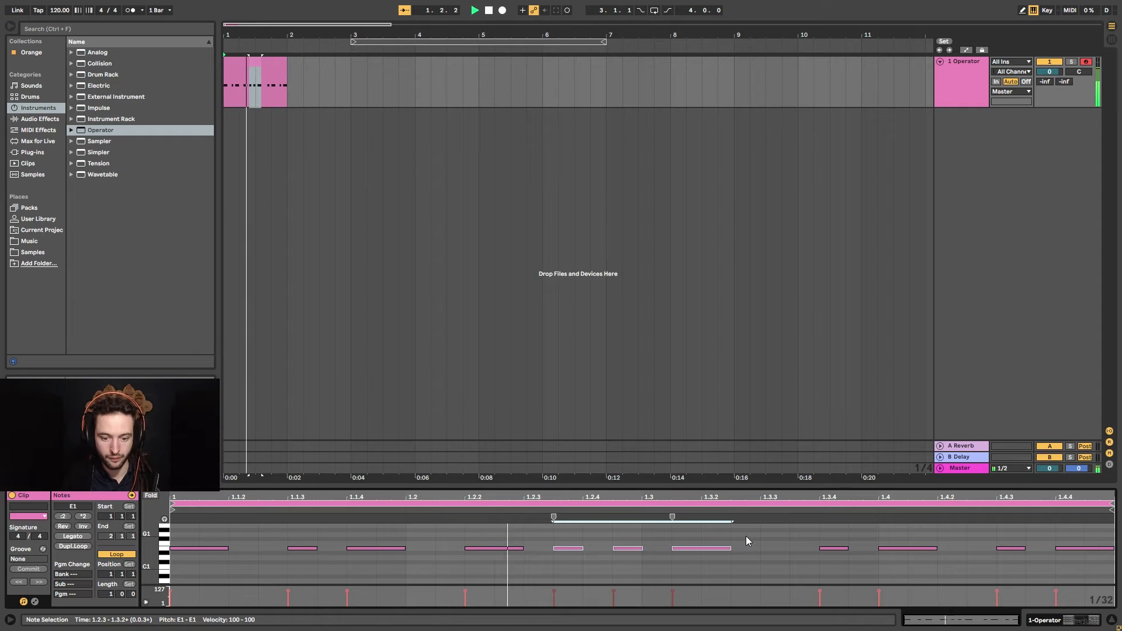
pyautogui.press('Left')
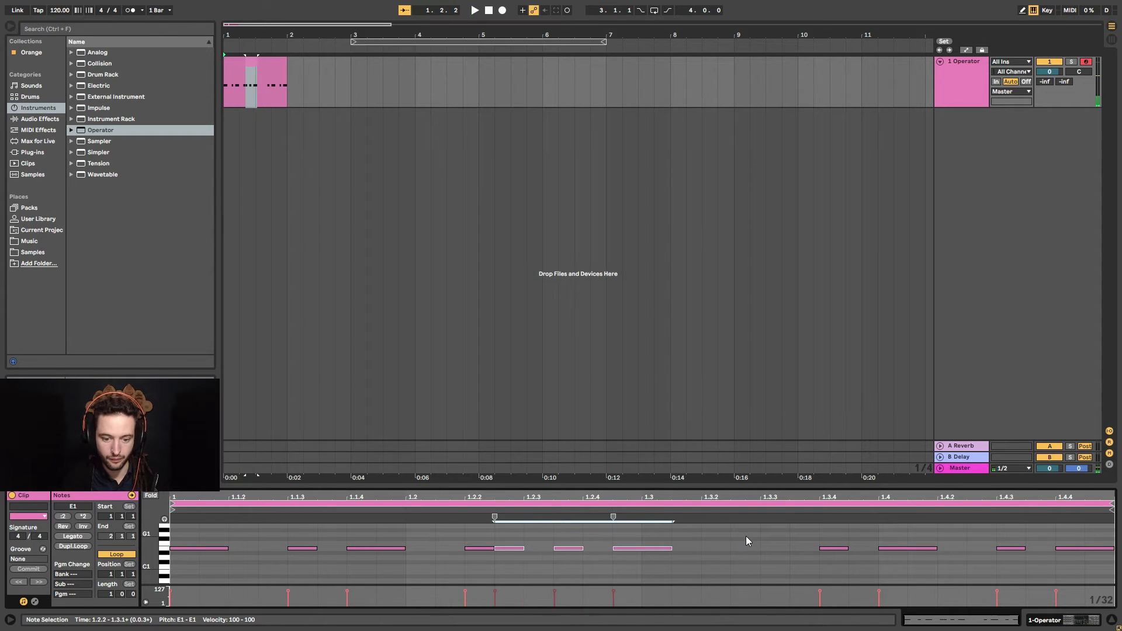
pyautogui.press('Left')
pyautogui.press('space')
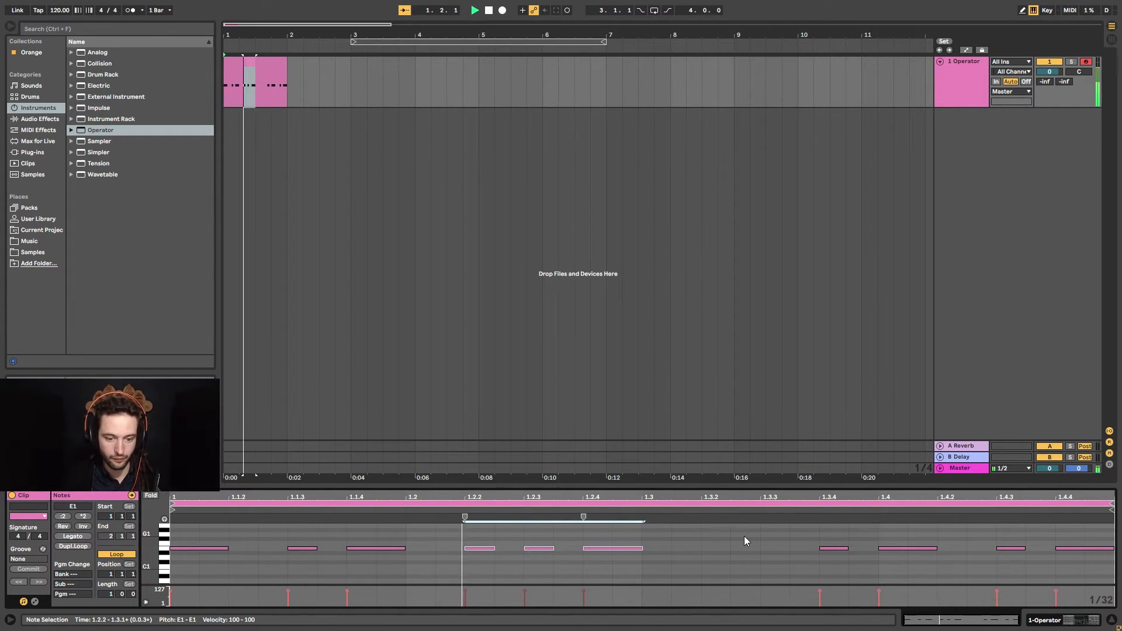
pyautogui.press('space')
# Step: Shift the clip's last four notes earlier so they start at 1.3.2, and play the pattern back
pyautogui.moveTo(752, 563); pyautogui.dragTo(1086, 544)
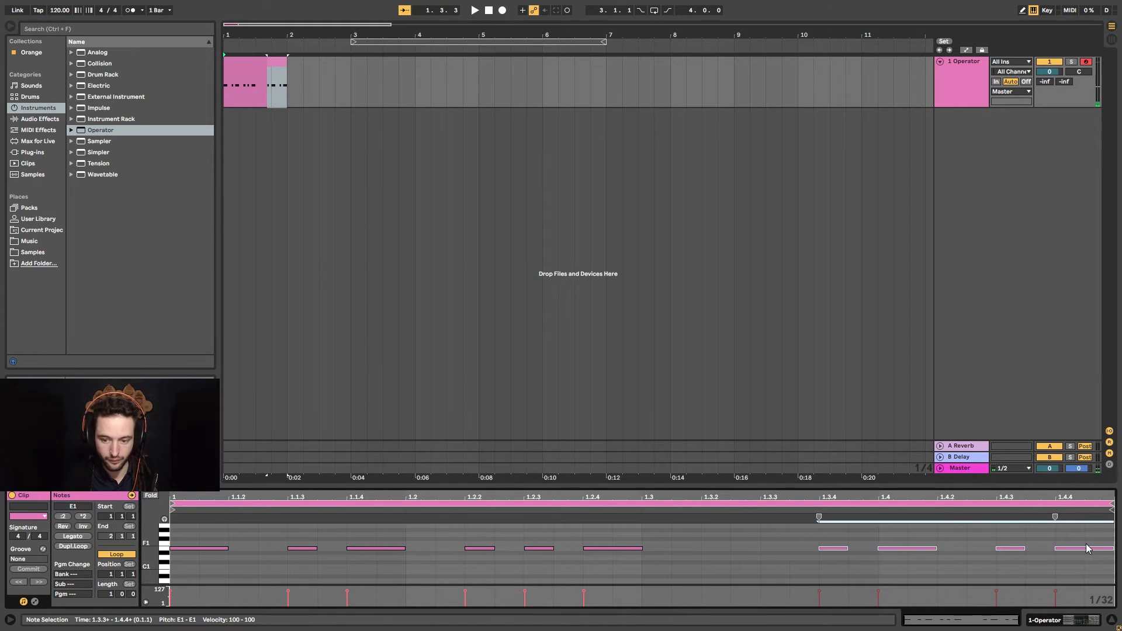
pyautogui.press('Left')
pyautogui.press('Left')
pyautogui.press('Left')
pyautogui.press('Left')
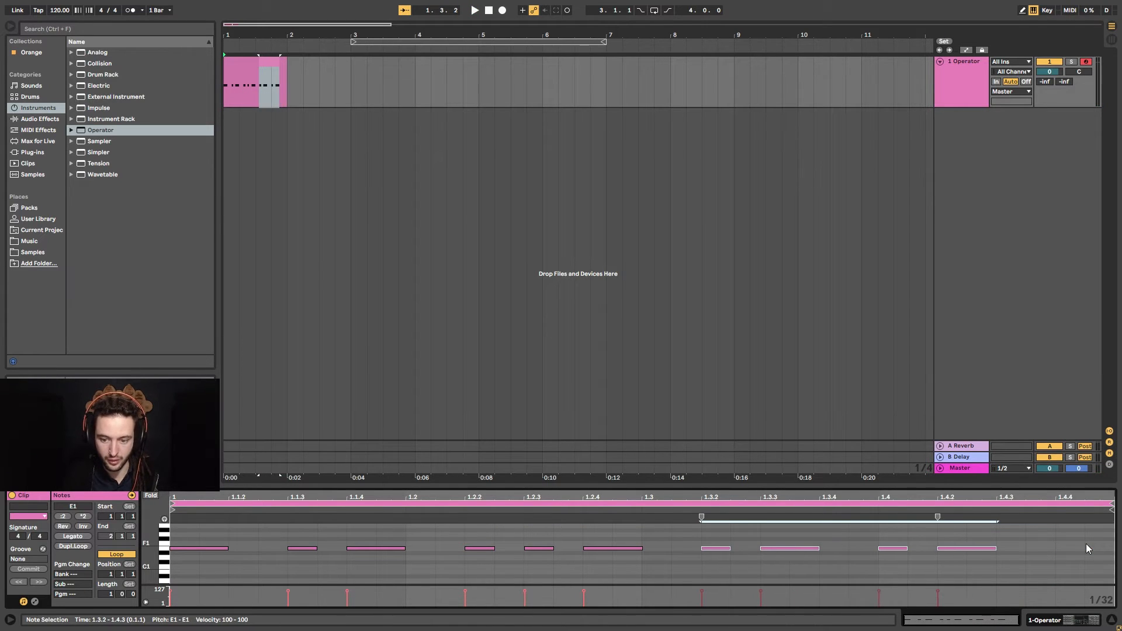
pyautogui.press('space')
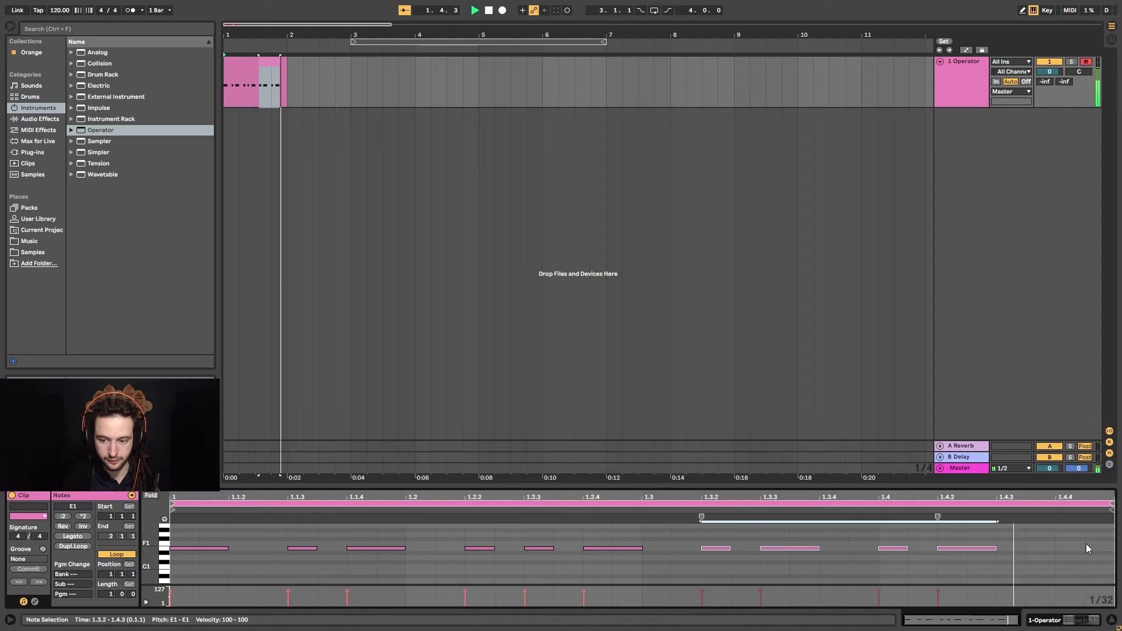
pyautogui.press('space')
# Step: Remove the note at 1.4.2 and lengthen the 1.4 note to end at 1.4.2
pyautogui.click(920, 573)
pyautogui.doubleClick(939, 546)
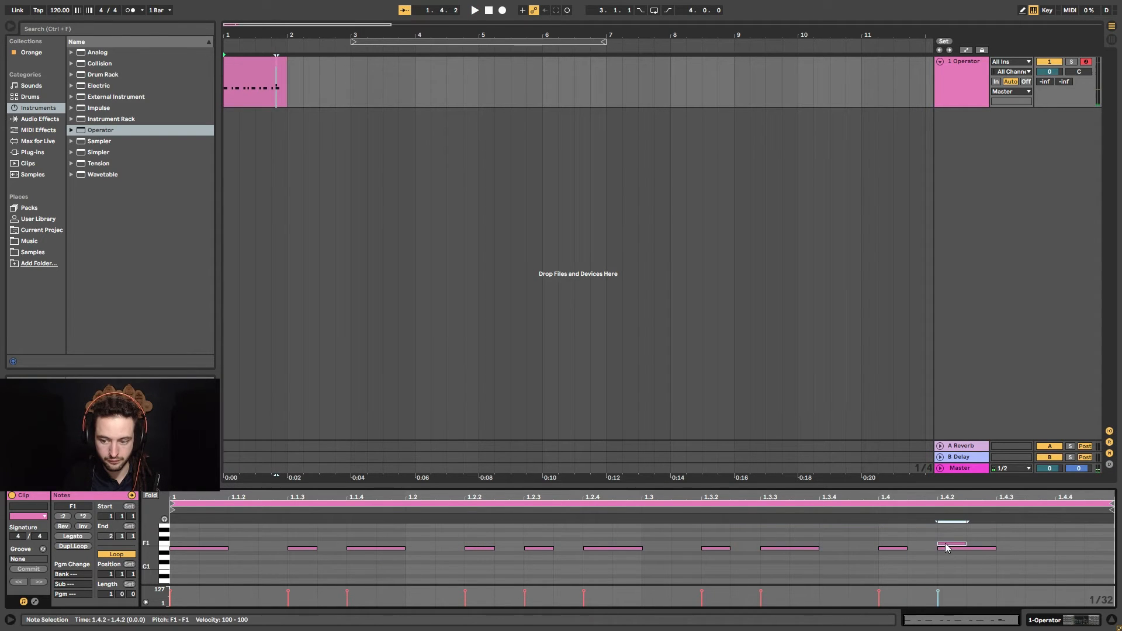
pyautogui.doubleClick(946, 544)
pyautogui.moveTo(905, 550); pyautogui.dragTo(939, 551)
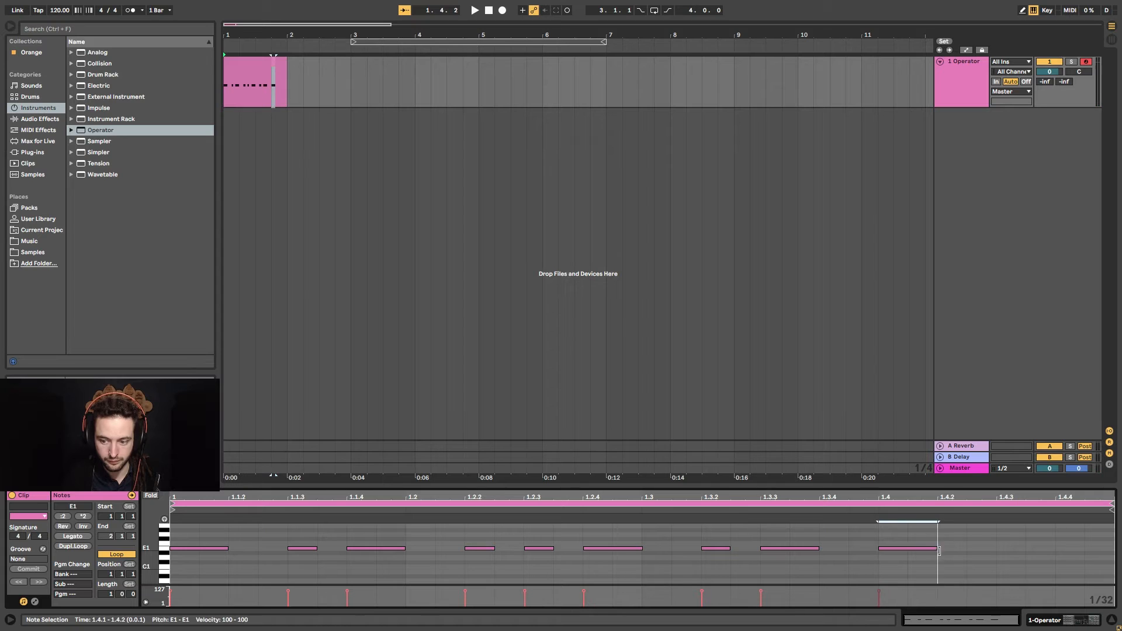
# Step: Add E1 notes at 1.4.3 and 1.4.4, extending the last one to the clip's end at 2.1.1
pyautogui.doubleClick(1006, 548)
pyautogui.doubleClick(1074, 548)
pyautogui.moveTo(1085, 550); pyautogui.dragTo(1114, 549)
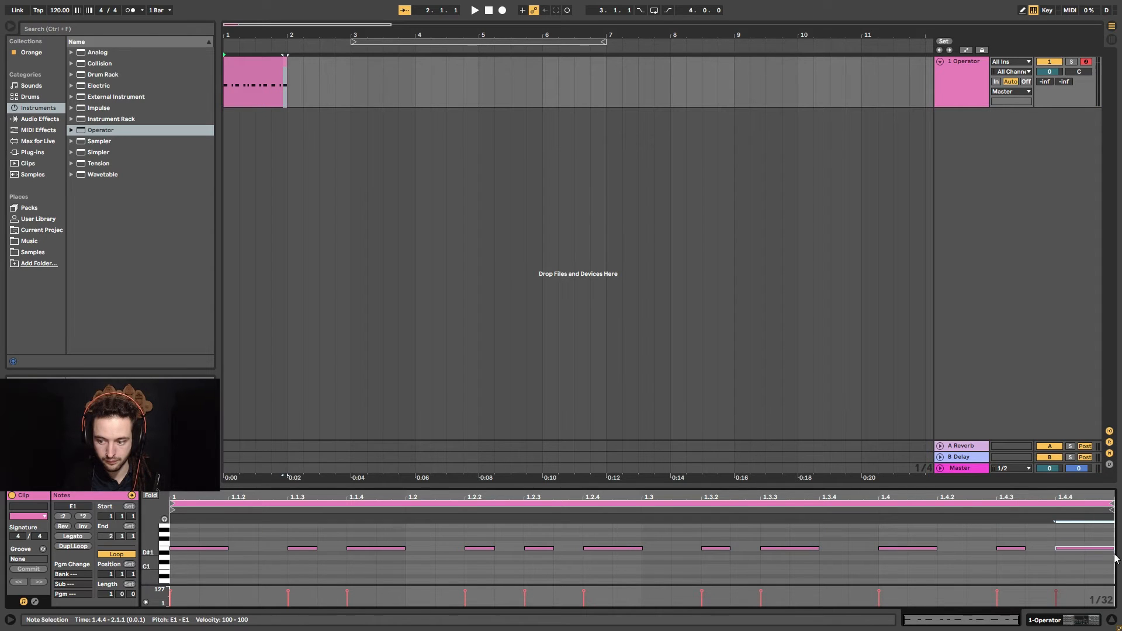
# Step: Play the pattern and loop the arrangement over the one-bar MIDI clip
pyautogui.press('space')
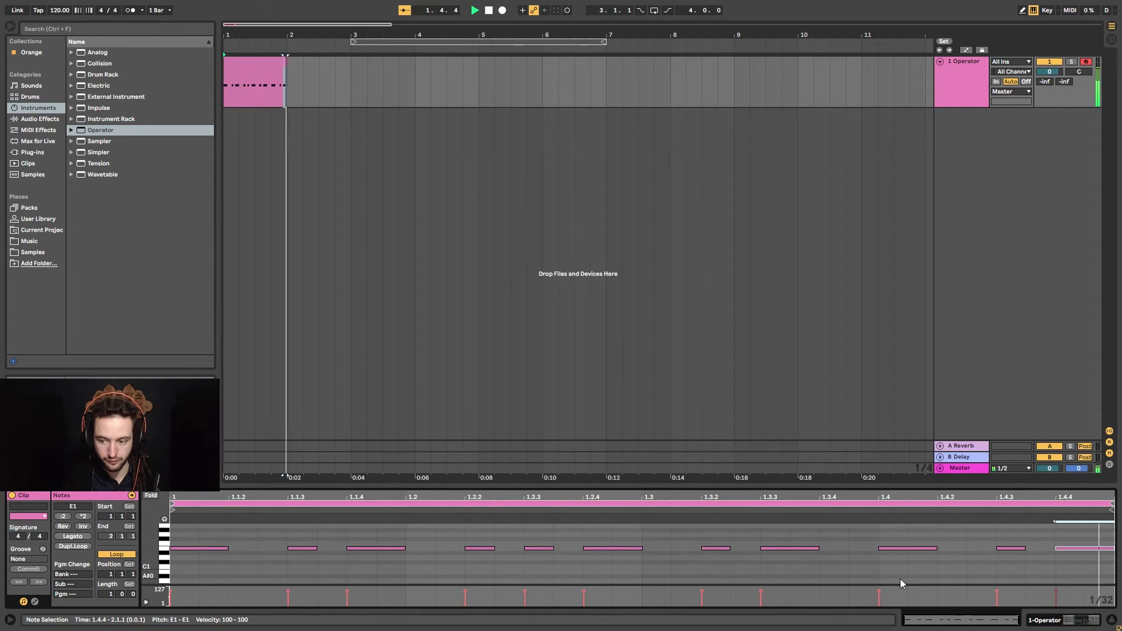
pyautogui.click(243, 59)
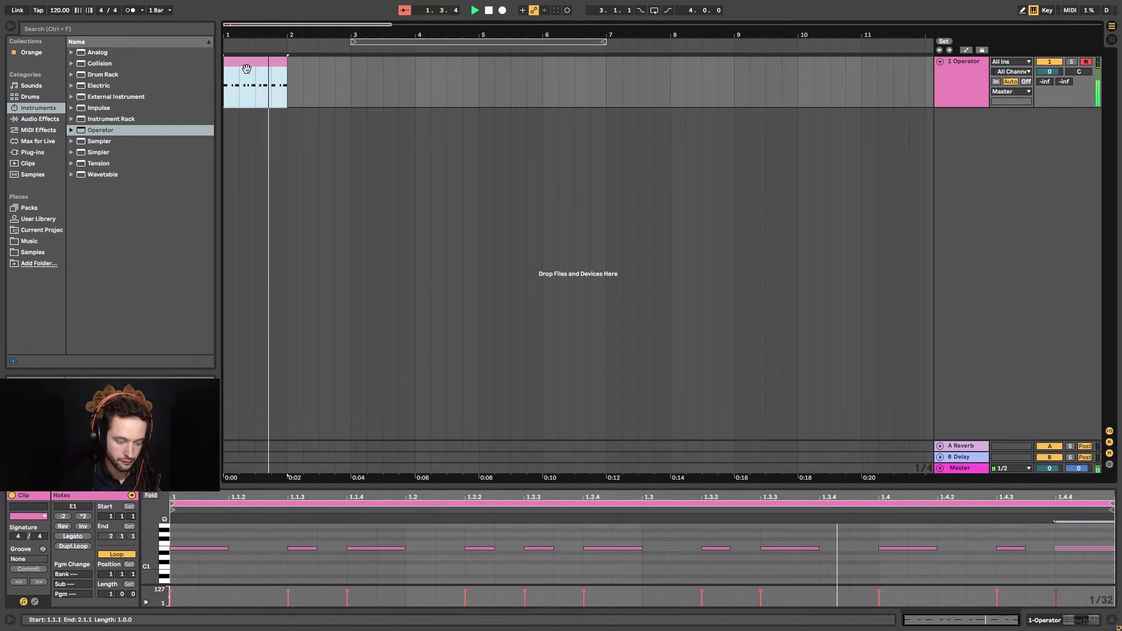
pyautogui.hotkey('ctrl', 'l')
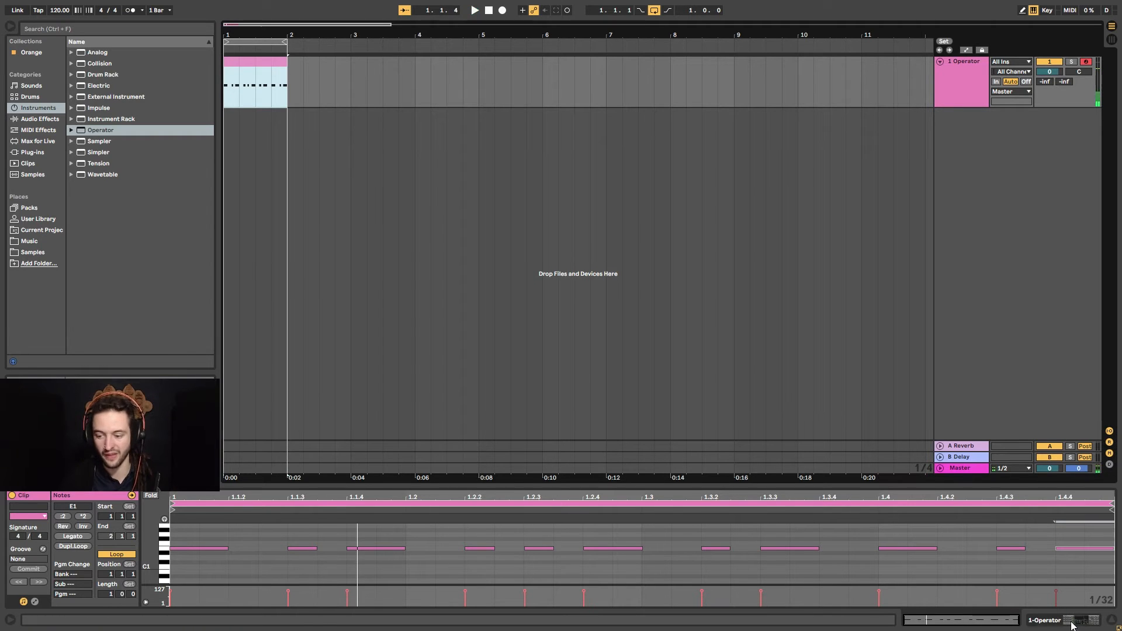
# Step: Lower Operator's filter frequency to 2.67 kHz while the loop plays
pyautogui.hotkey('shift', 'Tab')
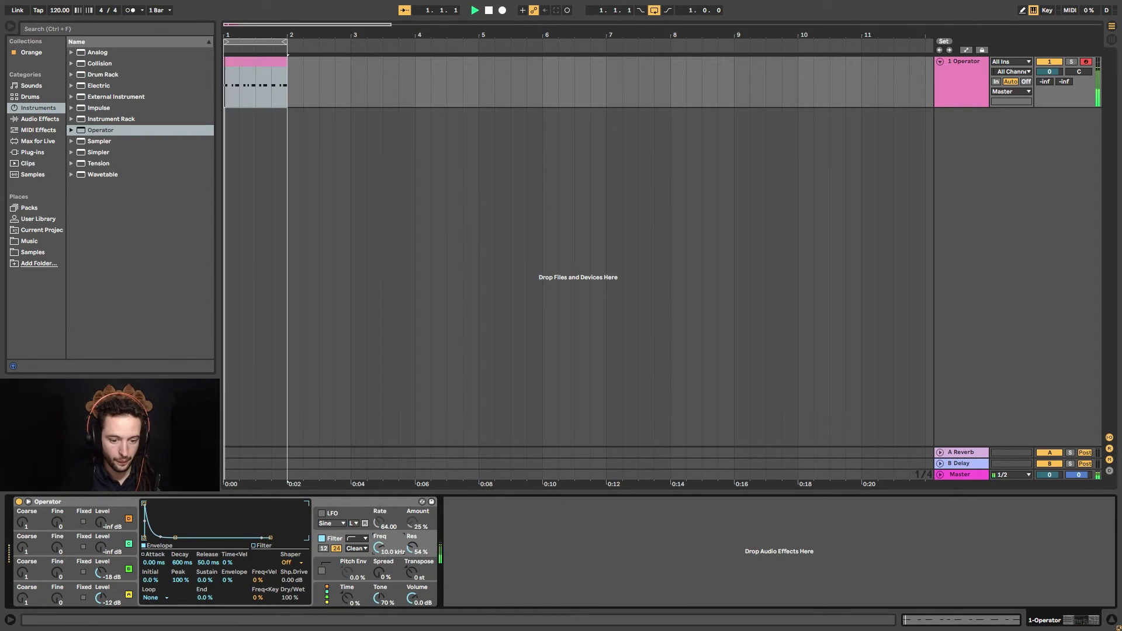
pyautogui.moveTo(379, 548)
pyautogui.mouseDown()
pyautogui.moveTo(379, 582)
pyautogui.moveTo(379, 564)
pyautogui.mouseUp()
pyautogui.press('space')
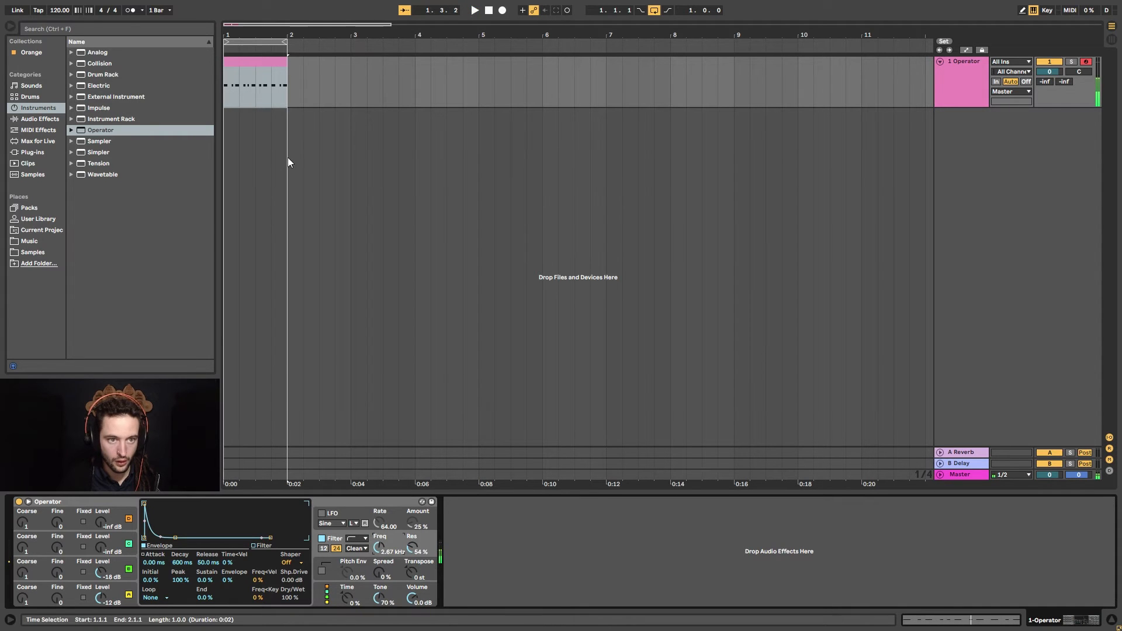
# Step: Shorten the E1 note at 1.4.4 to a 1/32 note and replay the looped clip
pyautogui.doubleClick(276, 70)
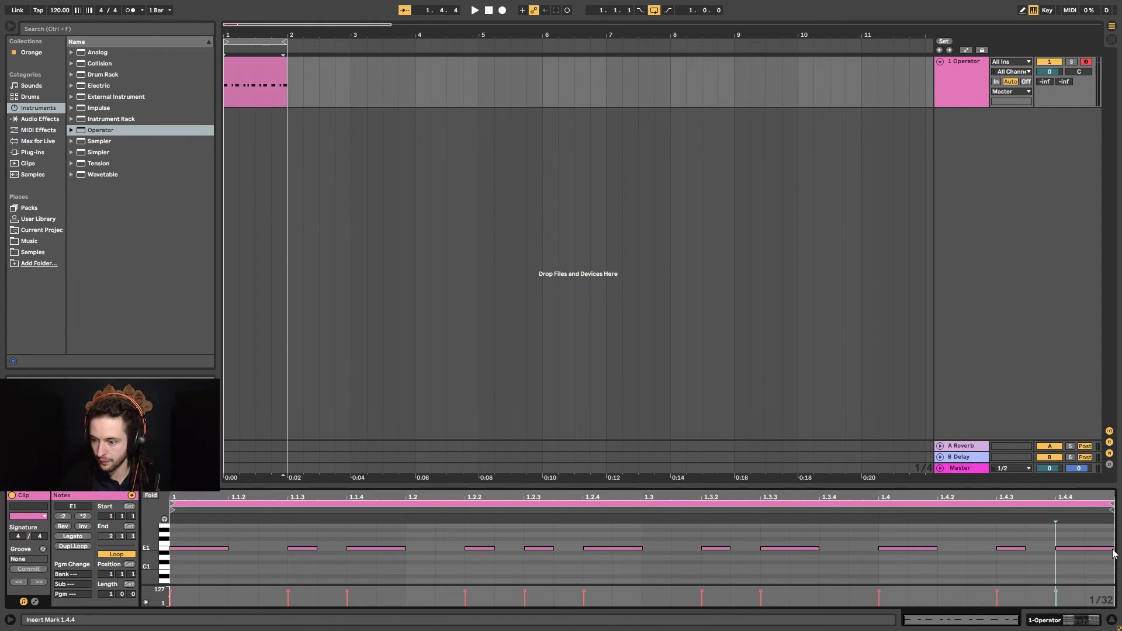
pyautogui.moveTo(1113, 550); pyautogui.dragTo(1084, 561)
pyautogui.click(1057, 620)
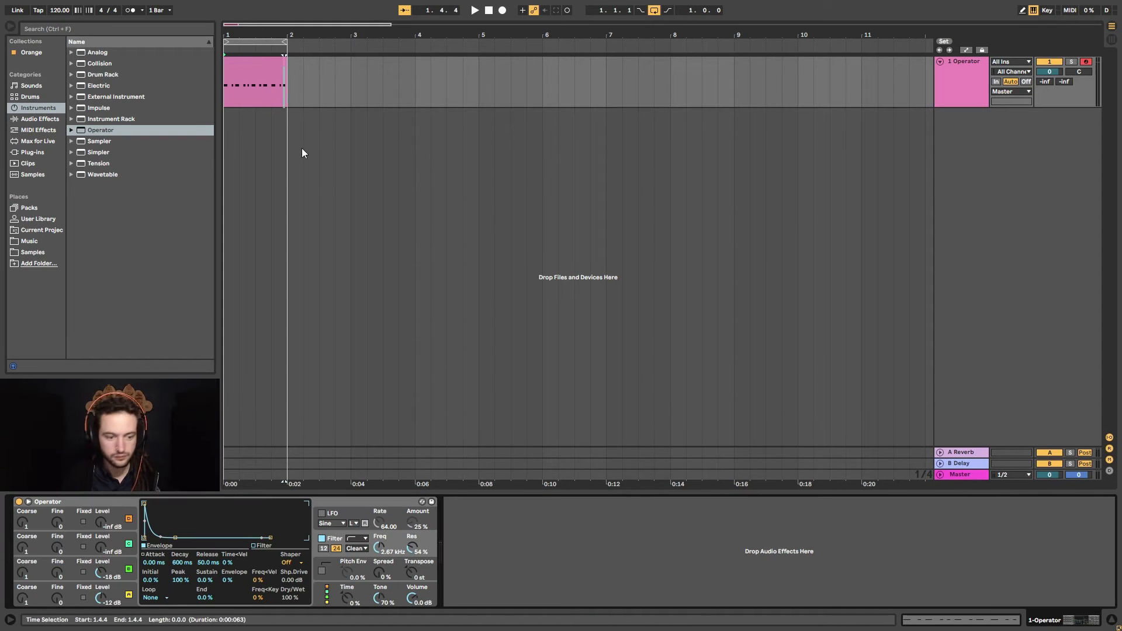
pyautogui.click(268, 61)
pyautogui.press('space')
# Step: Sweep Operator's filter frequency during playback and set it to 1.17 kHz
pyautogui.moveTo(378, 548)
pyautogui.mouseDown()
pyautogui.moveTo(378, 527)
pyautogui.moveTo(379, 561)
pyautogui.moveTo(376, 552)
pyautogui.mouseUp()
pyautogui.press('space')
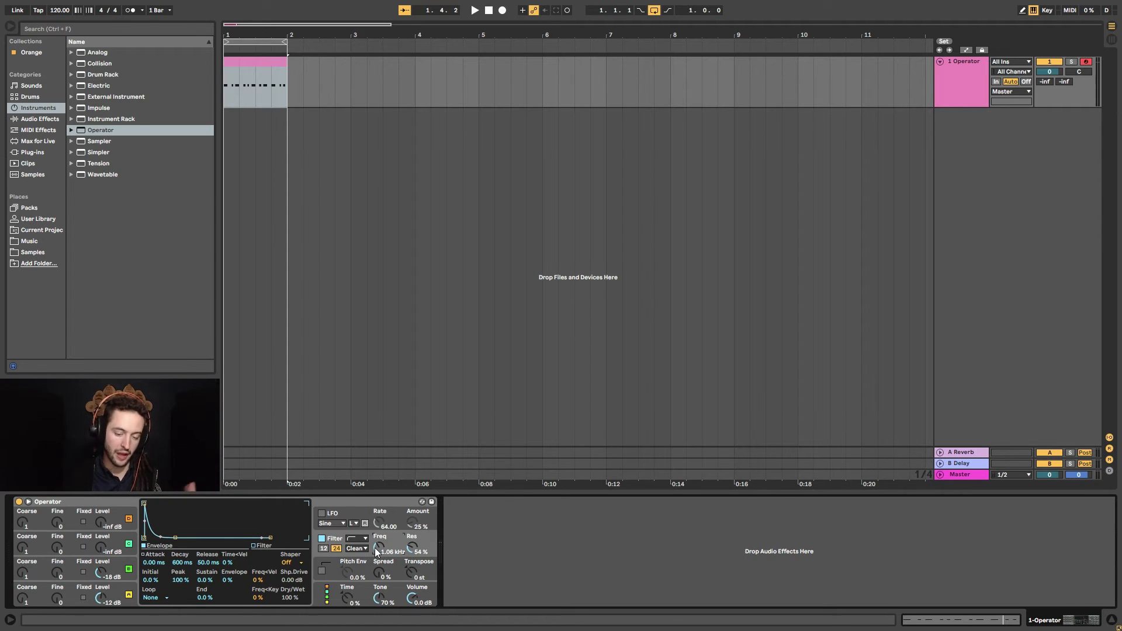
pyautogui.moveTo(381, 548)
pyautogui.mouseDown()
pyautogui.moveTo(381, 529)
pyautogui.moveTo(379, 546)
pyautogui.mouseUp()
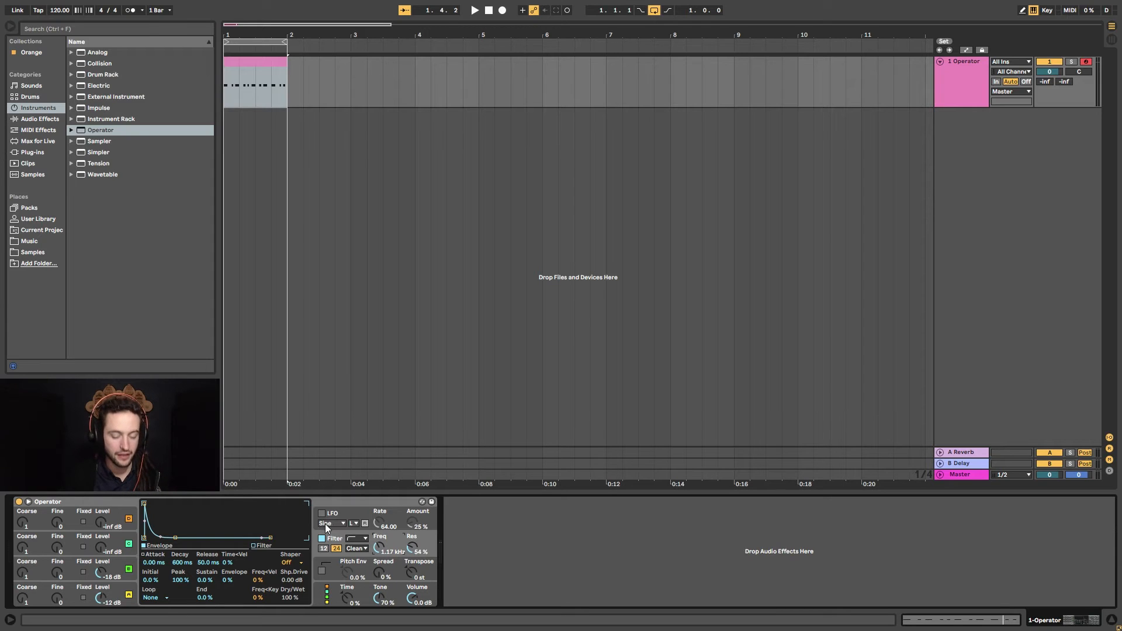
# Step: Group Operator into an Instrument Rack and show the rack's chain list and macro controls
pyautogui.click(107, 502)
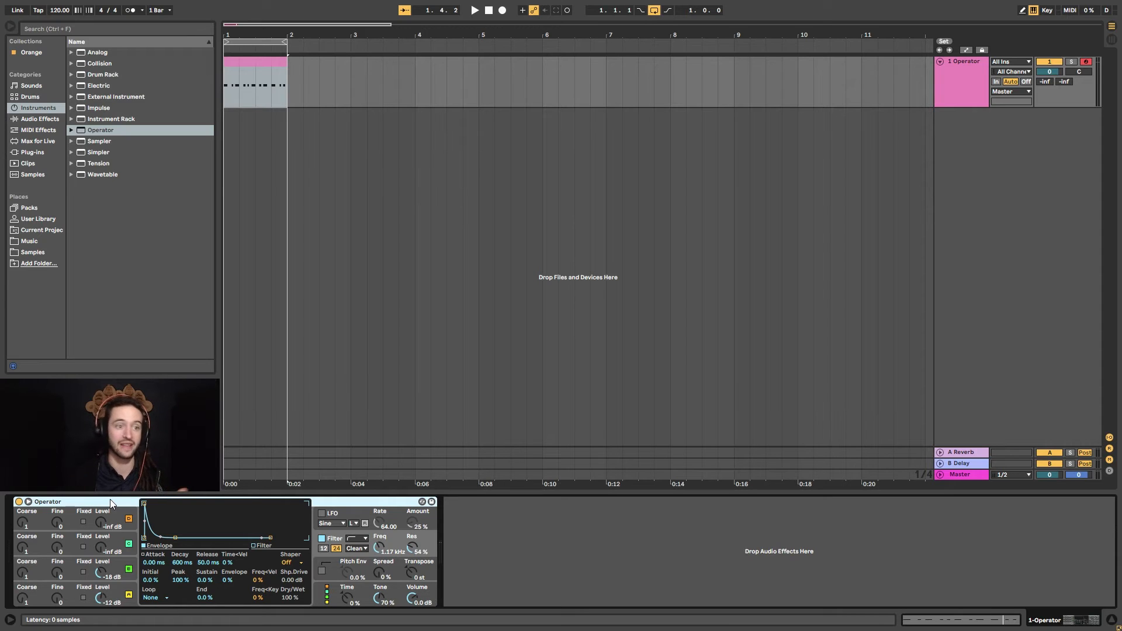
pyautogui.rightClick(79, 501)
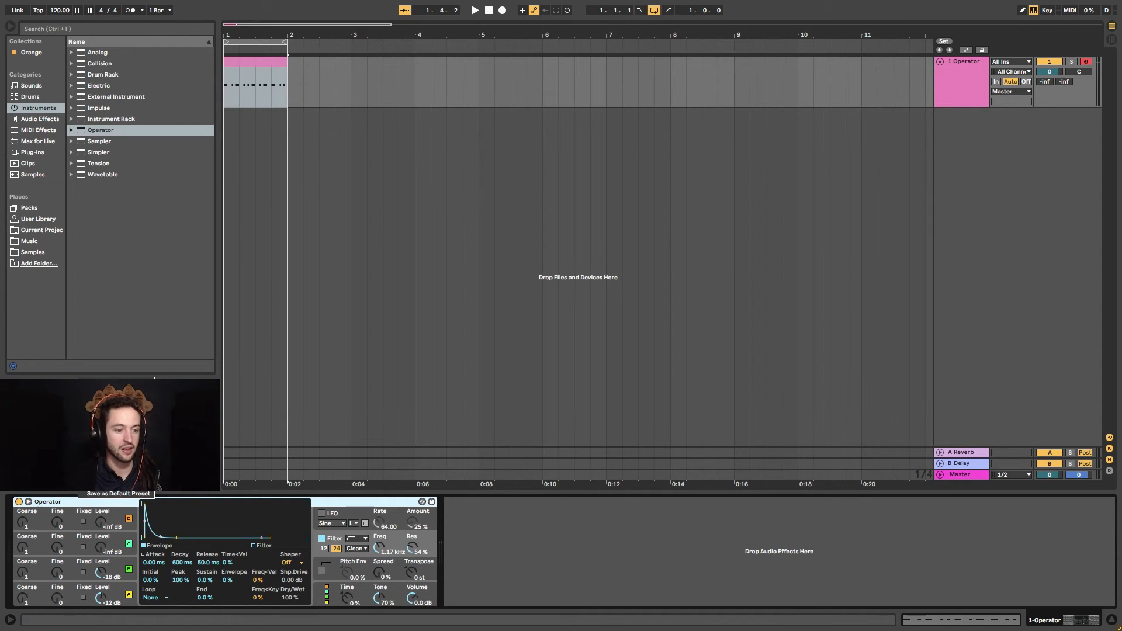
pyautogui.click(98, 456)
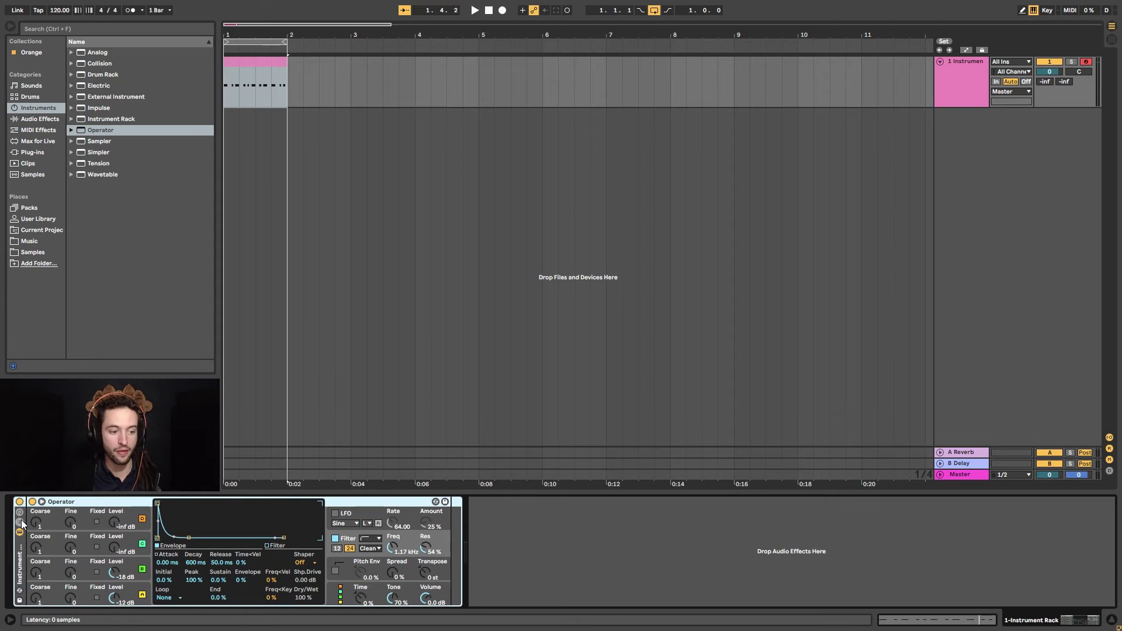
pyautogui.click(19, 521)
pyautogui.click(19, 512)
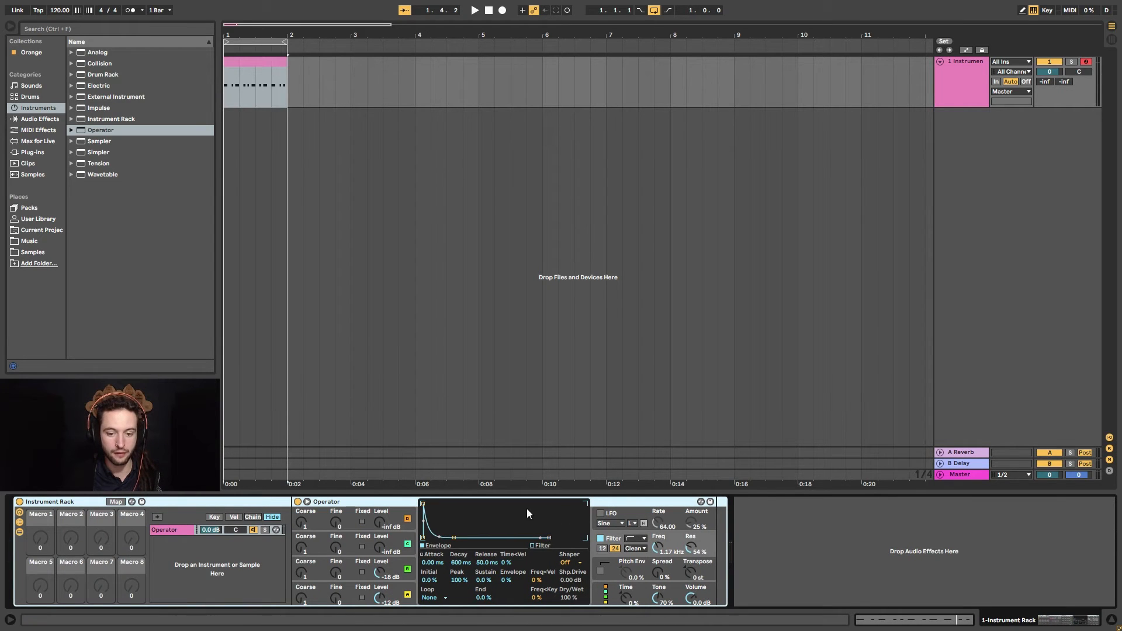
pyautogui.click(184, 532)
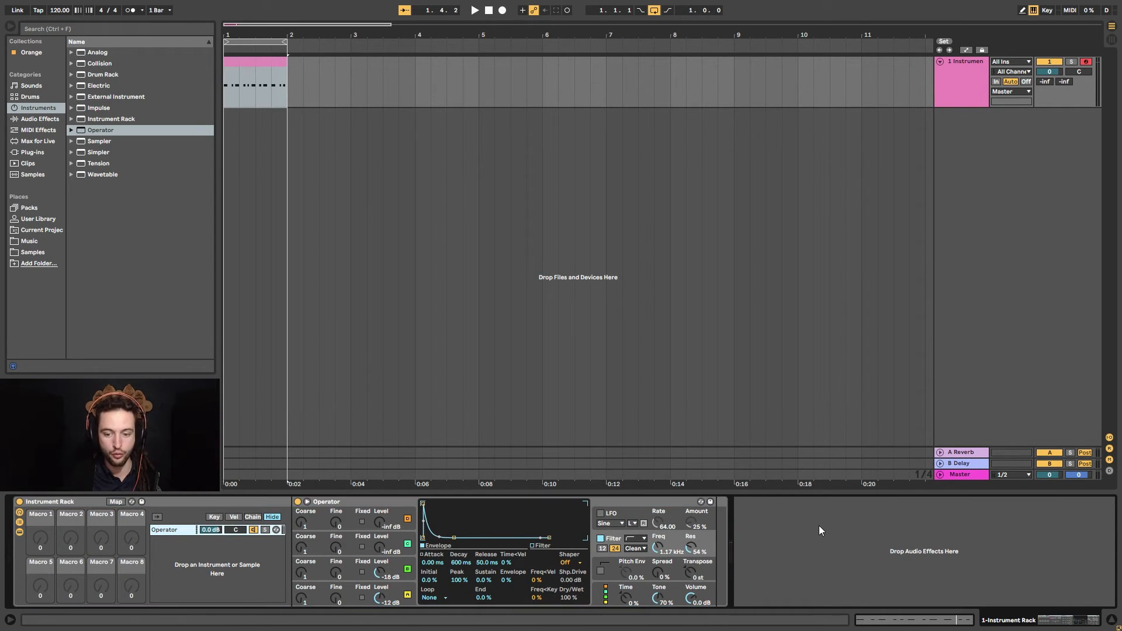
# Step: Map oscillator B's level to Macro 1 and set that macro to -11 dB
pyautogui.click(40, 538)
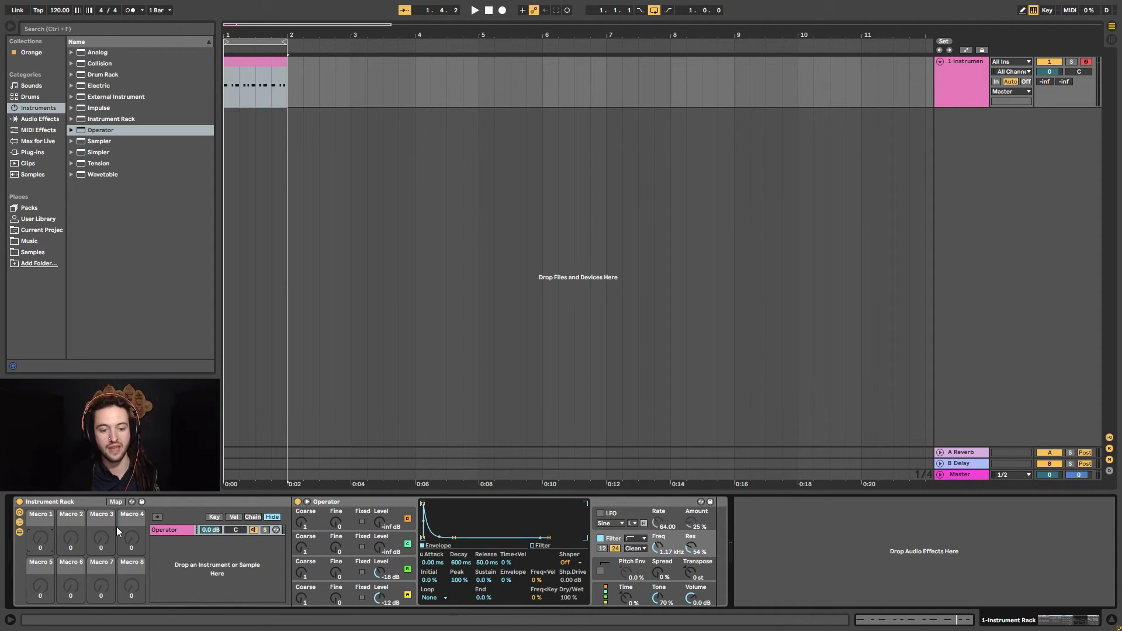
pyautogui.rightClick(381, 572)
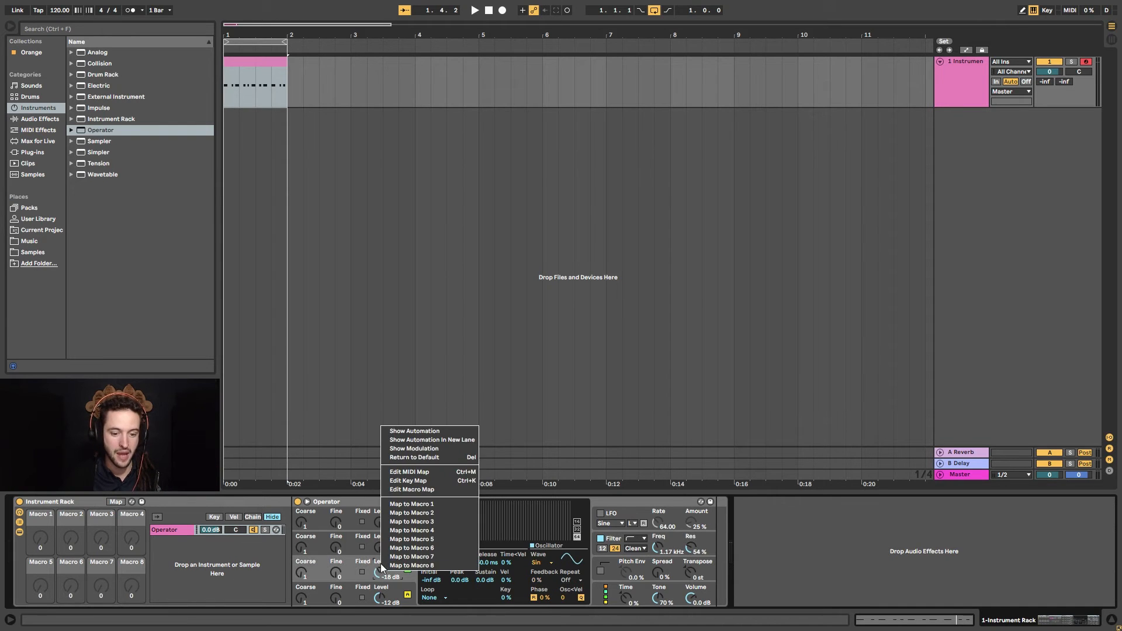
pyautogui.click(411, 503)
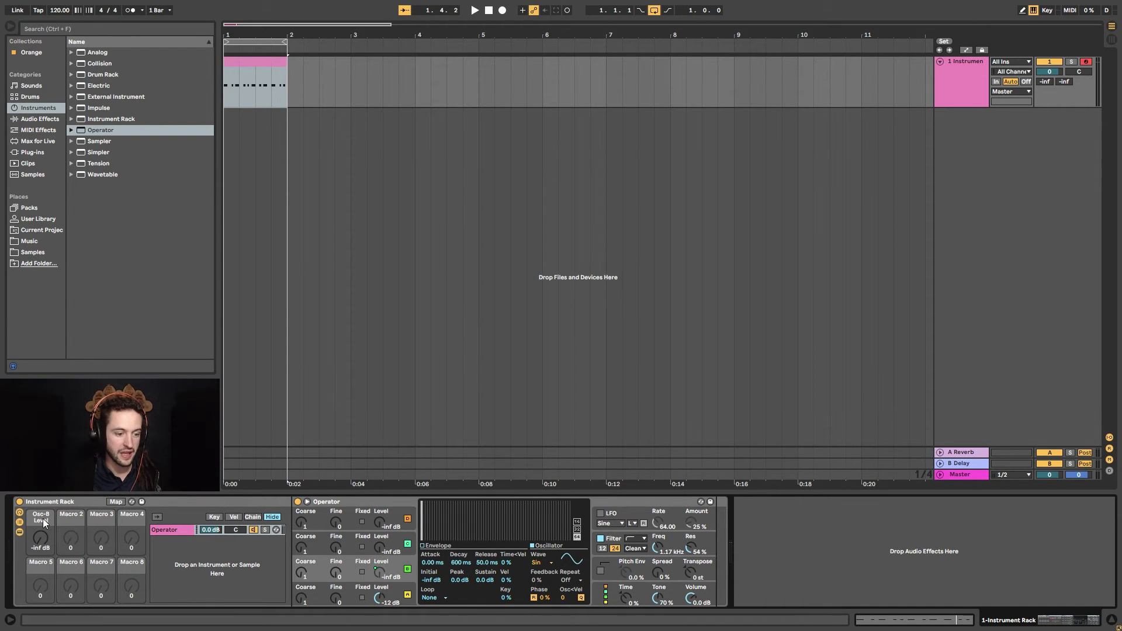
pyautogui.moveTo(41, 536); pyautogui.dragTo(41, 524)
# Step: Lower Operator's filter frequency to 243 Hz to audition it with the oscillator B level macro
pyautogui.moveTo(658, 547); pyautogui.dragTo(658, 570)
pyautogui.press('space')
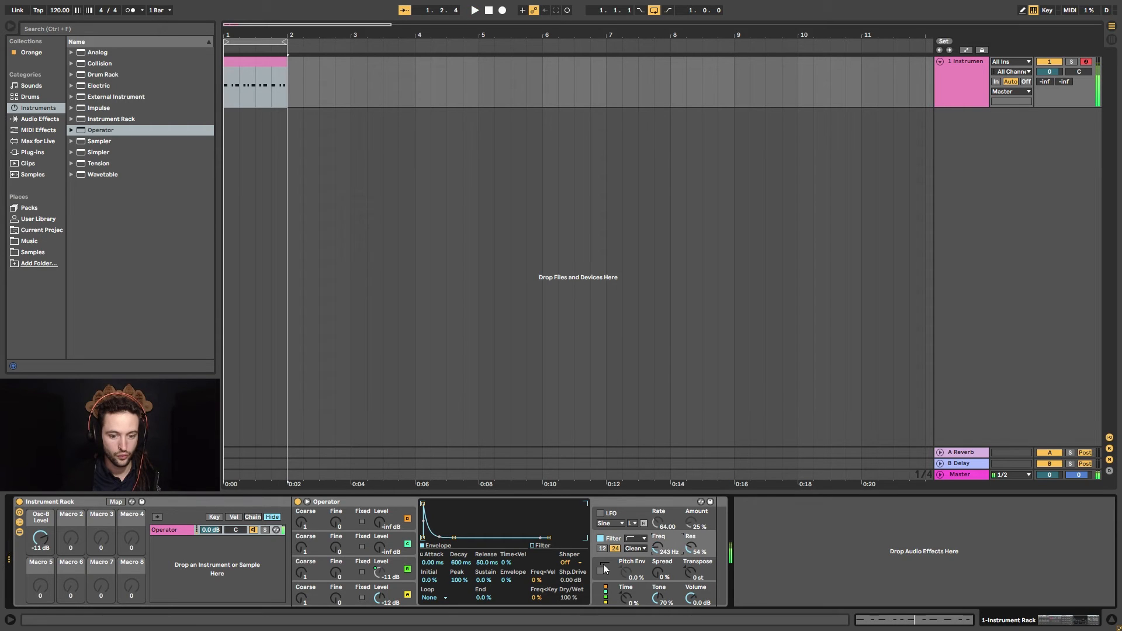
pyautogui.click(378, 565)
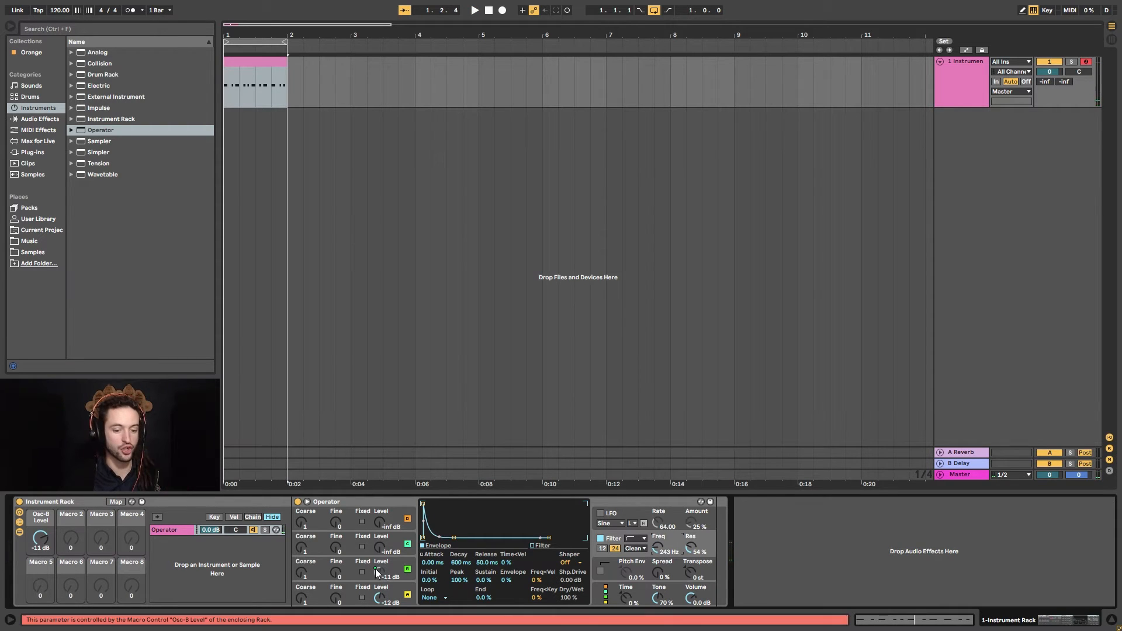
# Step: Map Operator's filter frequency to Macro 2 and sweep the macro to 396 Hz during playback
pyautogui.rightClick(658, 548)
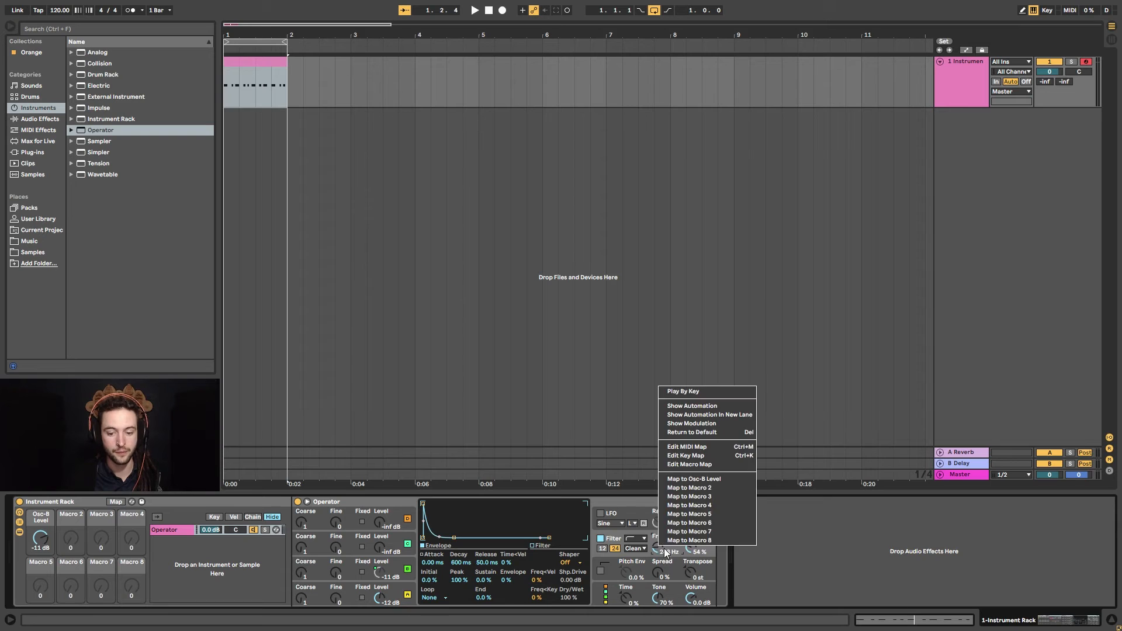
pyautogui.click(717, 488)
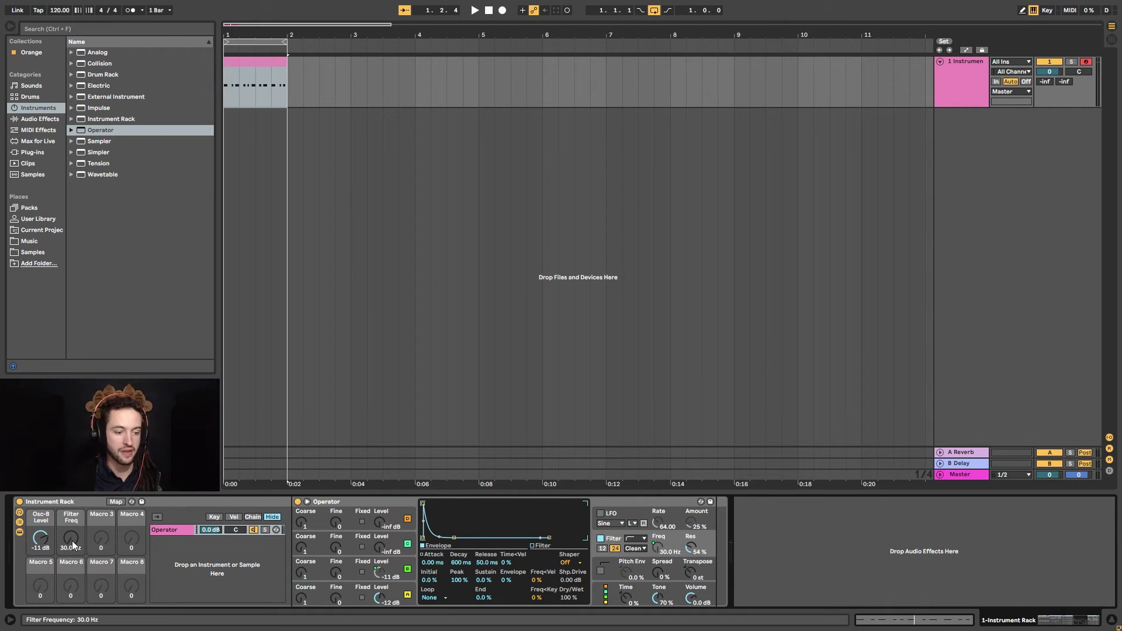
pyautogui.press('space')
pyautogui.moveTo(72, 544); pyautogui.dragTo(72, 514)
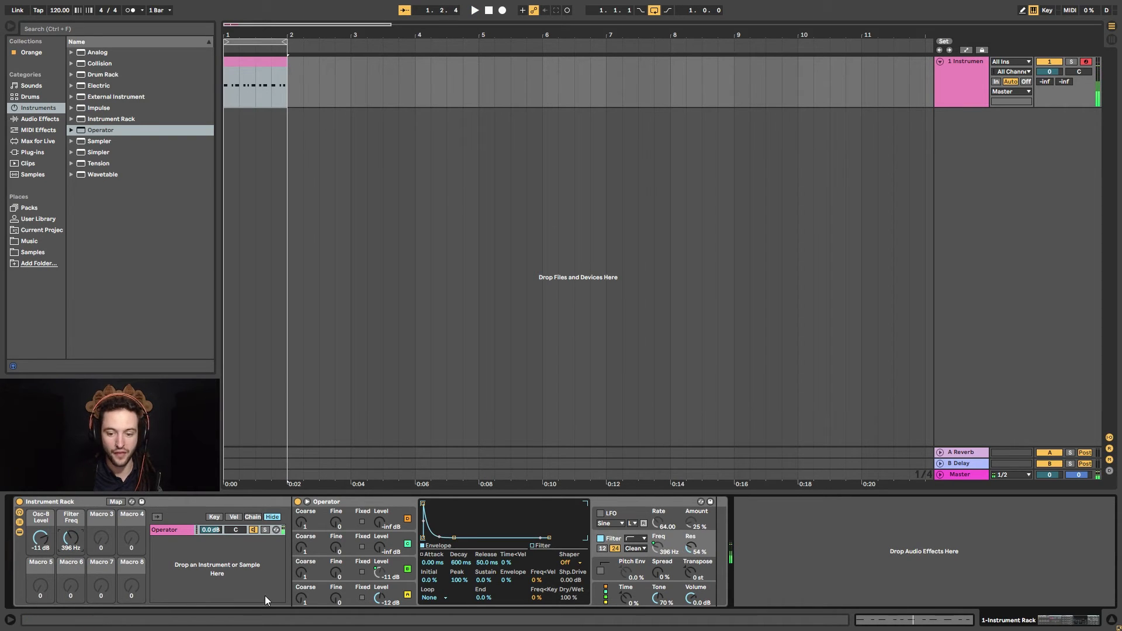
# Step: Map the filter resonance to Macro 3, set it to 49 %, and set the Filter Freq macro to 845 Hz
pyautogui.rightClick(692, 548)
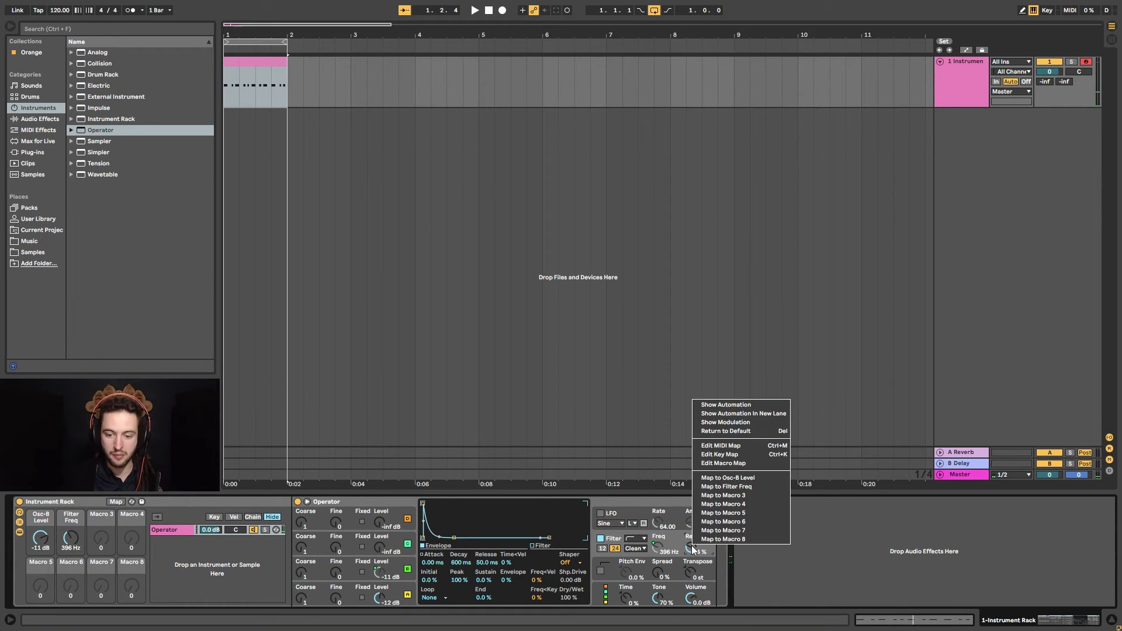
pyautogui.click(731, 495)
pyautogui.press('space')
pyautogui.moveTo(101, 538); pyautogui.dragTo(71, 536)
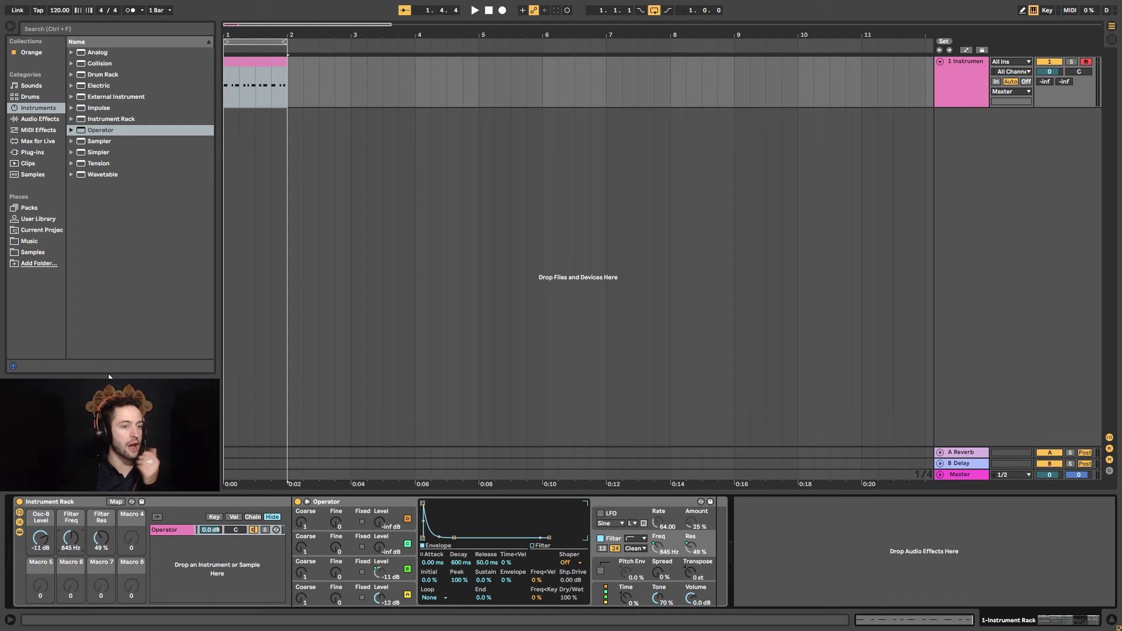
# Step: Find the Saturator presets among the audio effects and add Mid-Range Phattener after Operator inside the rack
pyautogui.click(41, 118)
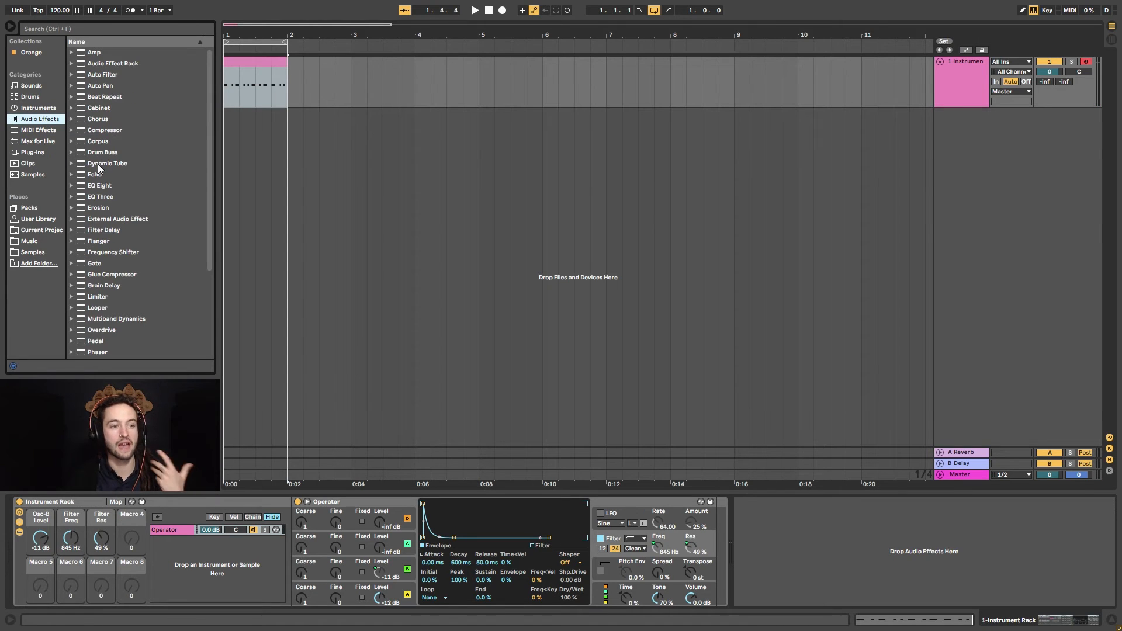
pyautogui.scroll(-3, 105, 164)
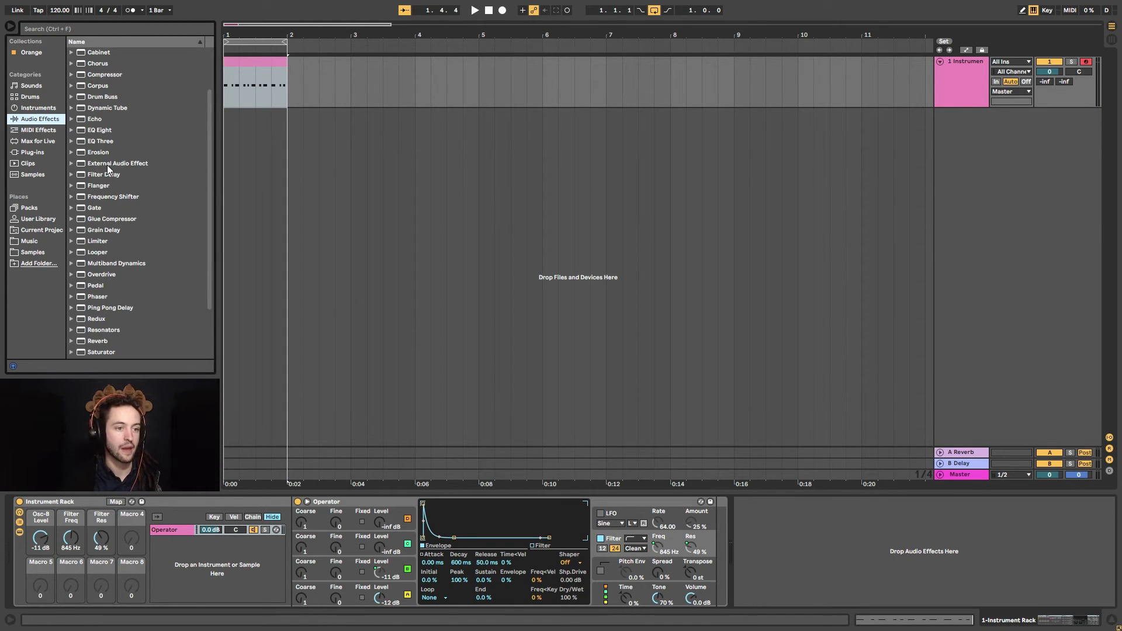
pyautogui.scroll(-2, 107, 165)
pyautogui.scroll(-1, 153, 169)
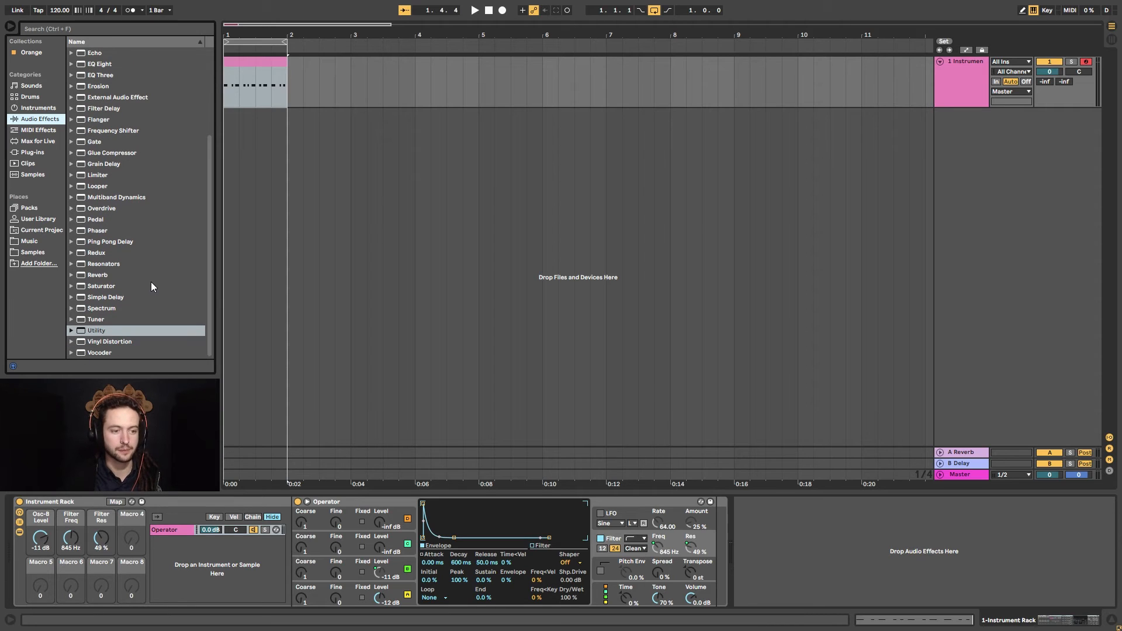
pyautogui.moveTo(160, 286); pyautogui.dragTo(112, 296)
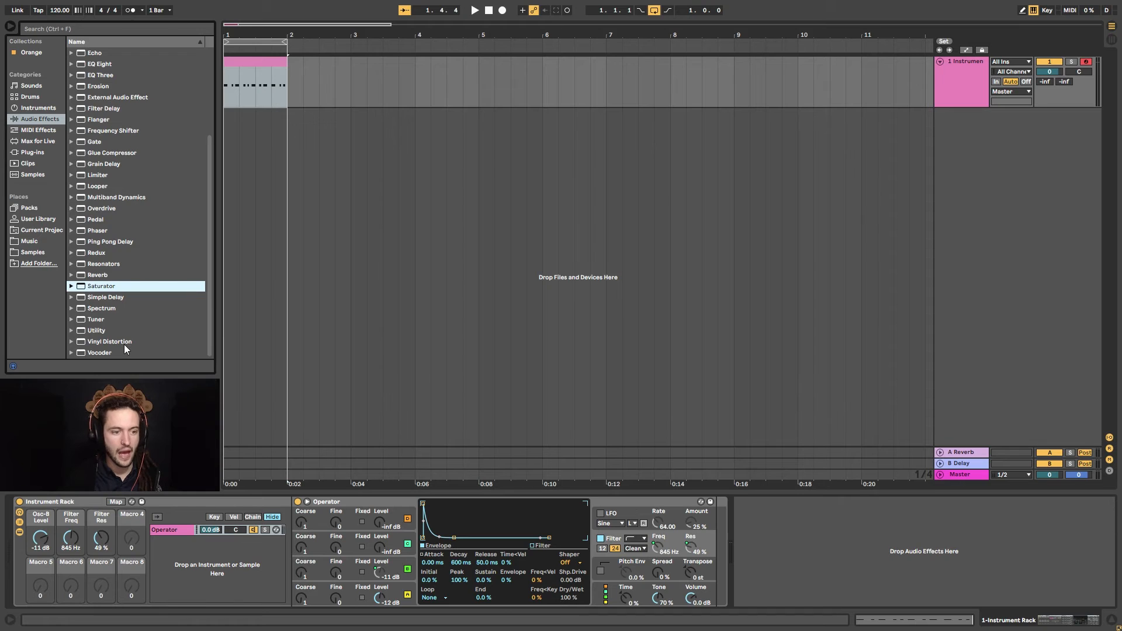
pyautogui.scroll(2, 124, 344)
pyautogui.scroll(-2, 107, 330)
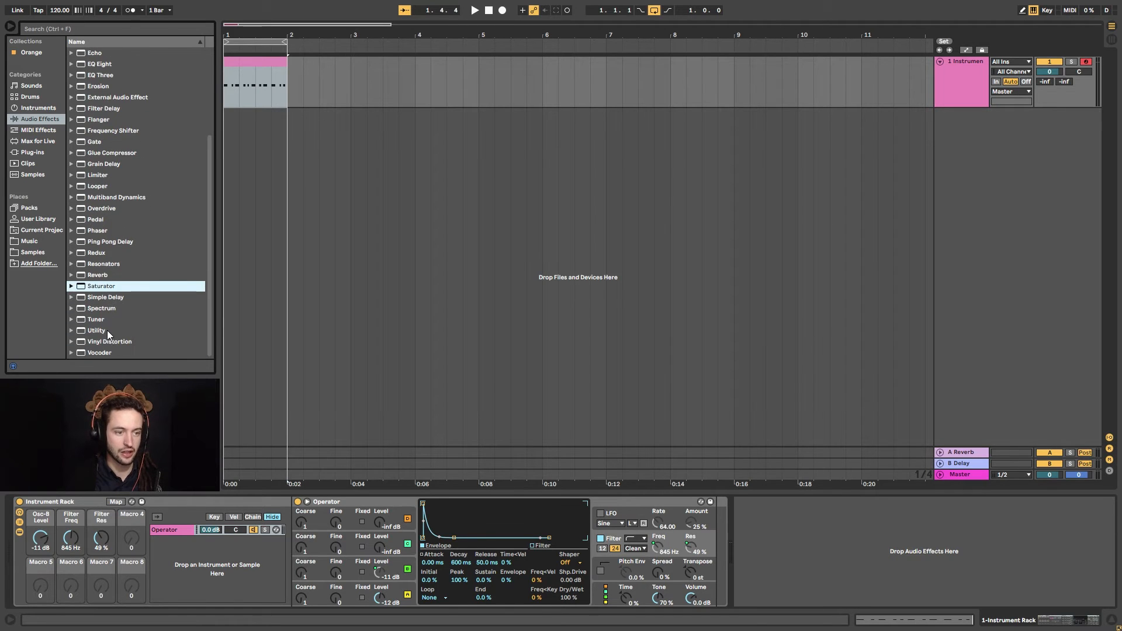
pyautogui.click(72, 284)
pyautogui.scroll(-3, 78, 287)
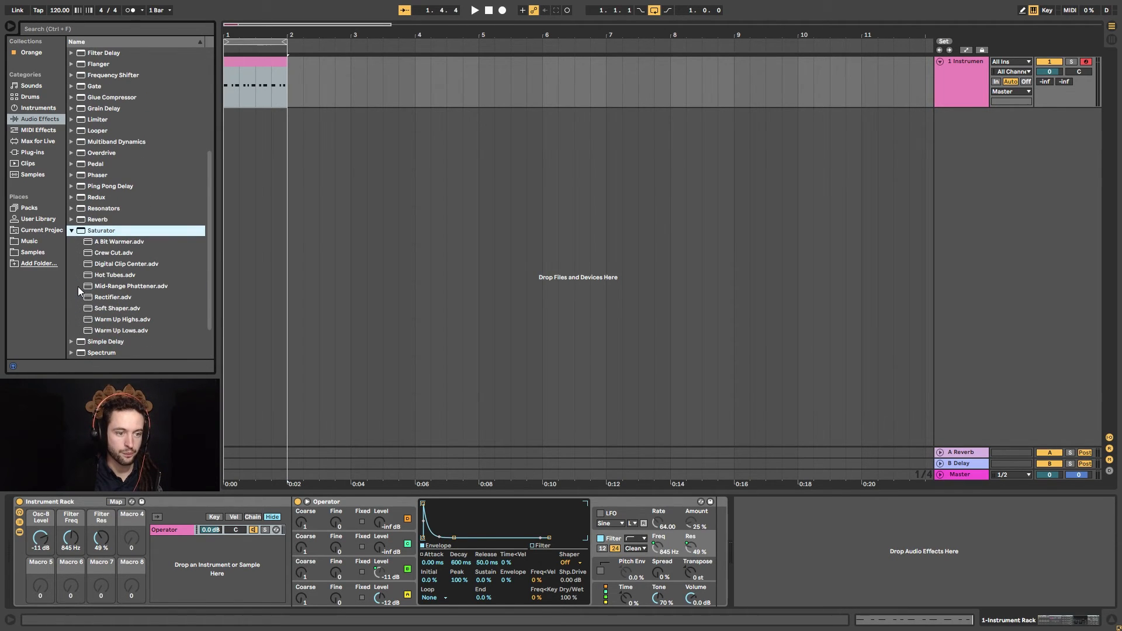
pyautogui.click(111, 286)
pyautogui.moveTo(672, 518); pyautogui.dragTo(707, 556)
# Step: Audition the loop with the saturator bypassed and active, and set the Filter Freq macro to 307 Hz
pyautogui.press('space')
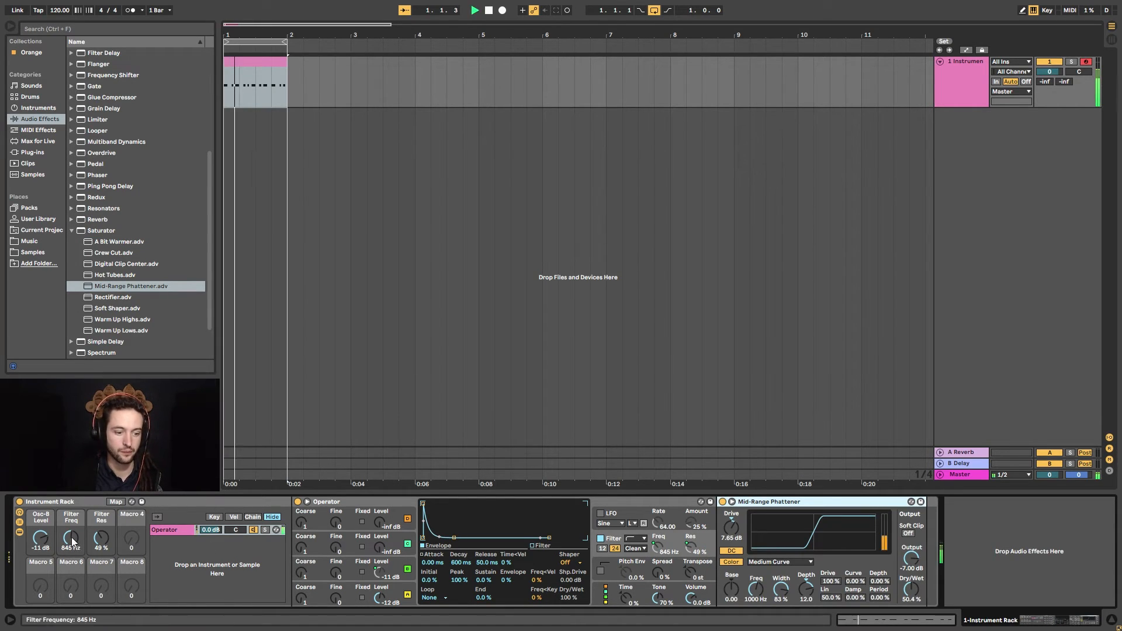
pyautogui.moveTo(70, 538)
pyautogui.mouseDown()
pyautogui.moveTo(70, 522)
pyautogui.moveTo(71, 552)
pyautogui.mouseUp()
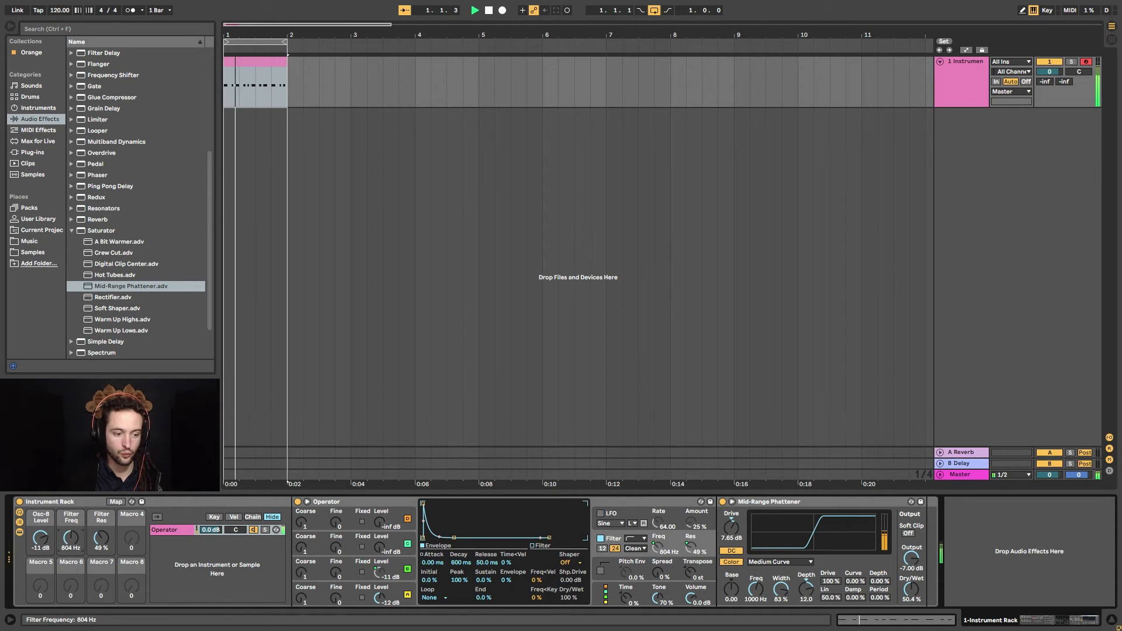
pyautogui.press('space')
pyautogui.press('space')
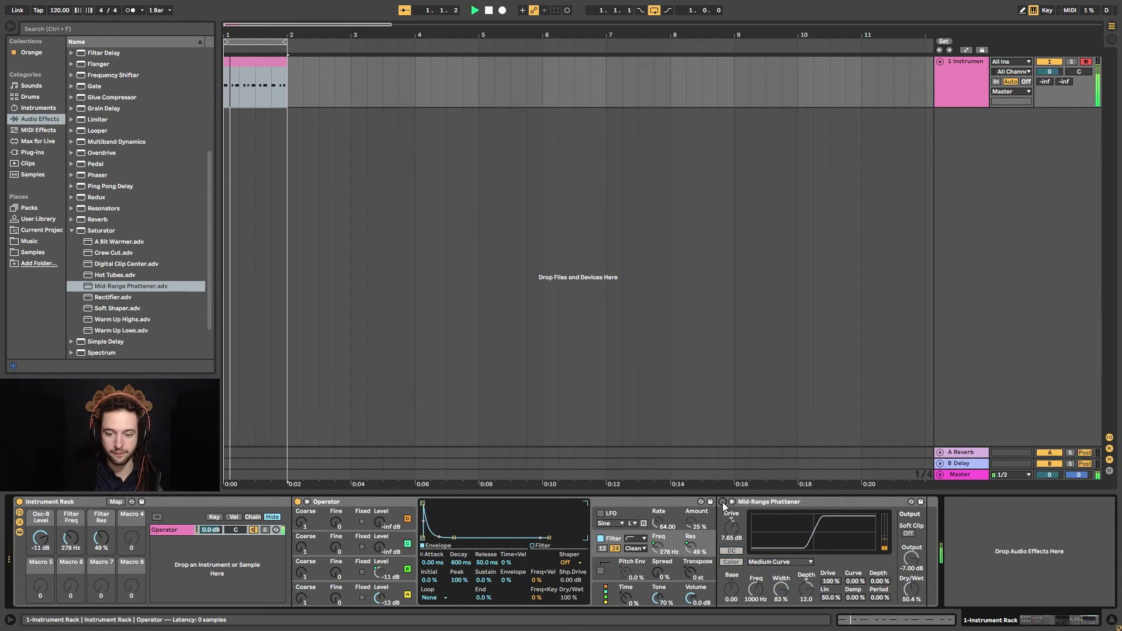
pyautogui.moveTo(63, 533)
pyautogui.mouseDown()
pyautogui.moveTo(63, 494)
pyautogui.moveTo(63, 532)
pyautogui.mouseUp()
pyautogui.press('space')
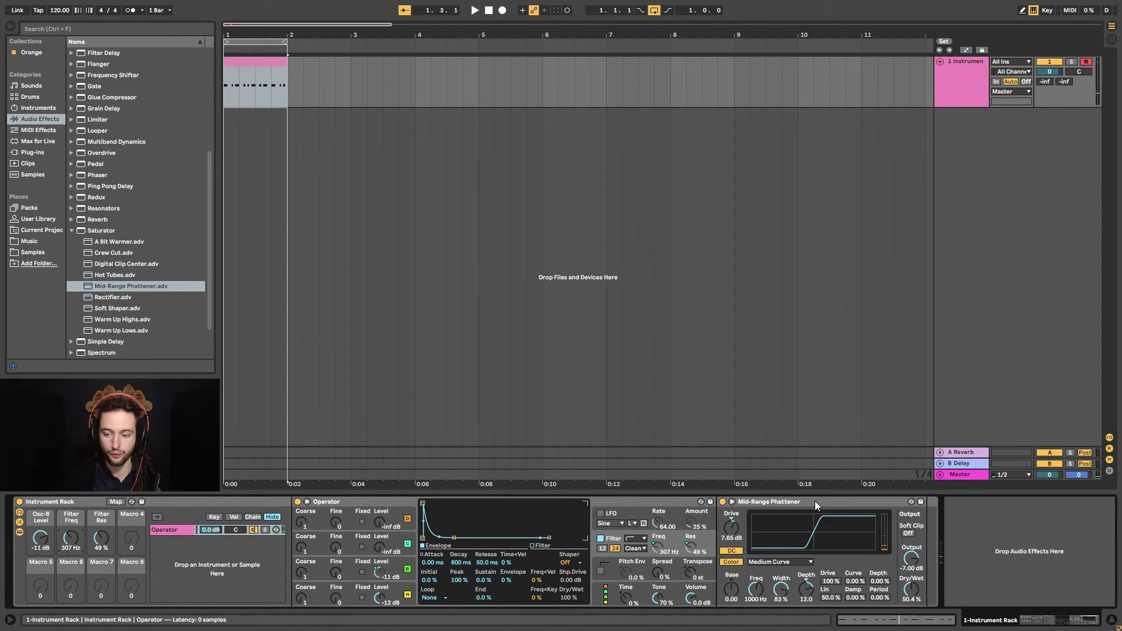
# Step: Map the saturator's Dry/Wet to Macro 4 and, during playback, set that macro to 57.5 % and Filter Freq to 292 Hz
pyautogui.rightClick(916, 587)
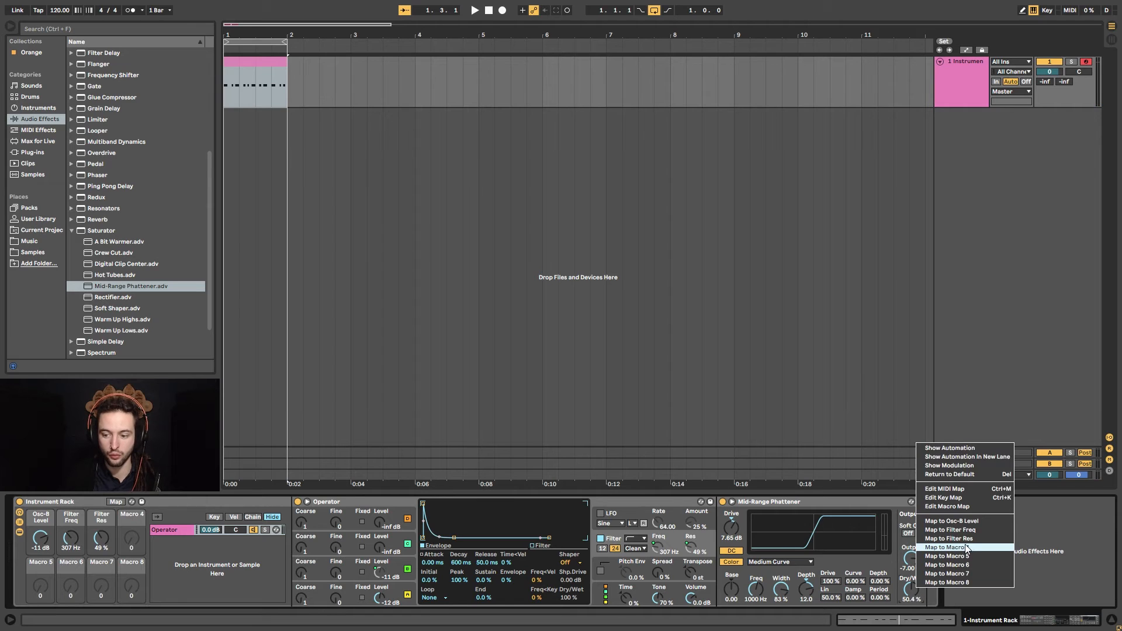
pyautogui.click(959, 549)
pyautogui.press('space')
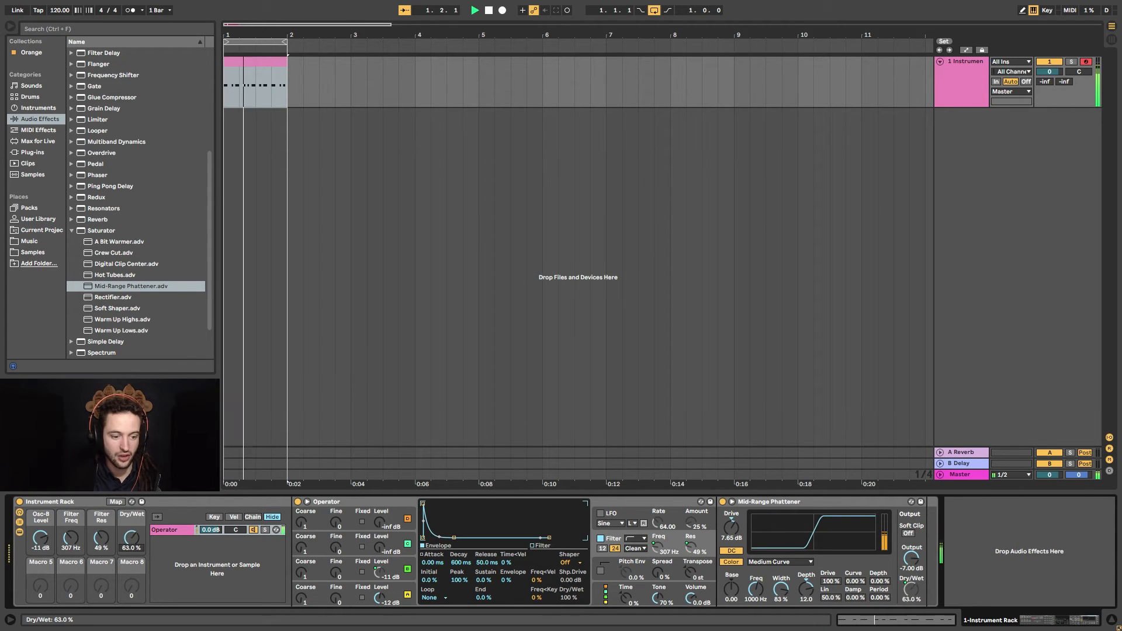
pyautogui.moveTo(71, 537); pyautogui.dragTo(71, 515)
pyautogui.moveTo(131, 538); pyautogui.dragTo(131, 494)
pyautogui.moveTo(71, 538); pyautogui.dragTo(71, 563)
pyautogui.press('space')
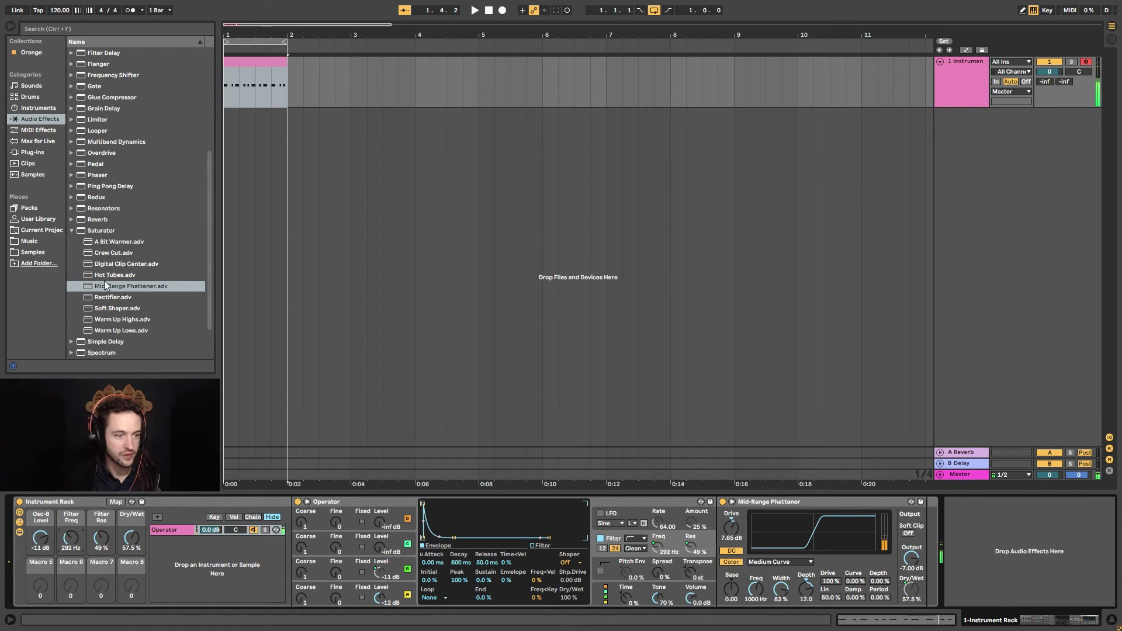
# Step: Collapse the Saturator presets and set the Dry/Wet macro to 33.9 %
pyautogui.click(71, 231)
pyautogui.rightClick(130, 528)
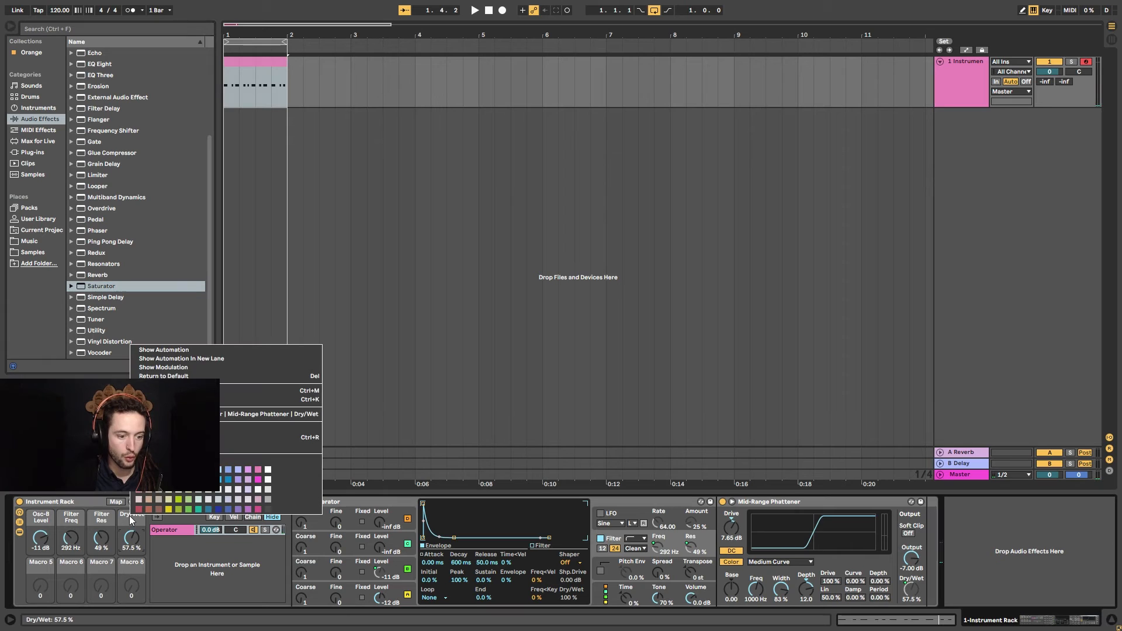
pyautogui.click(131, 542)
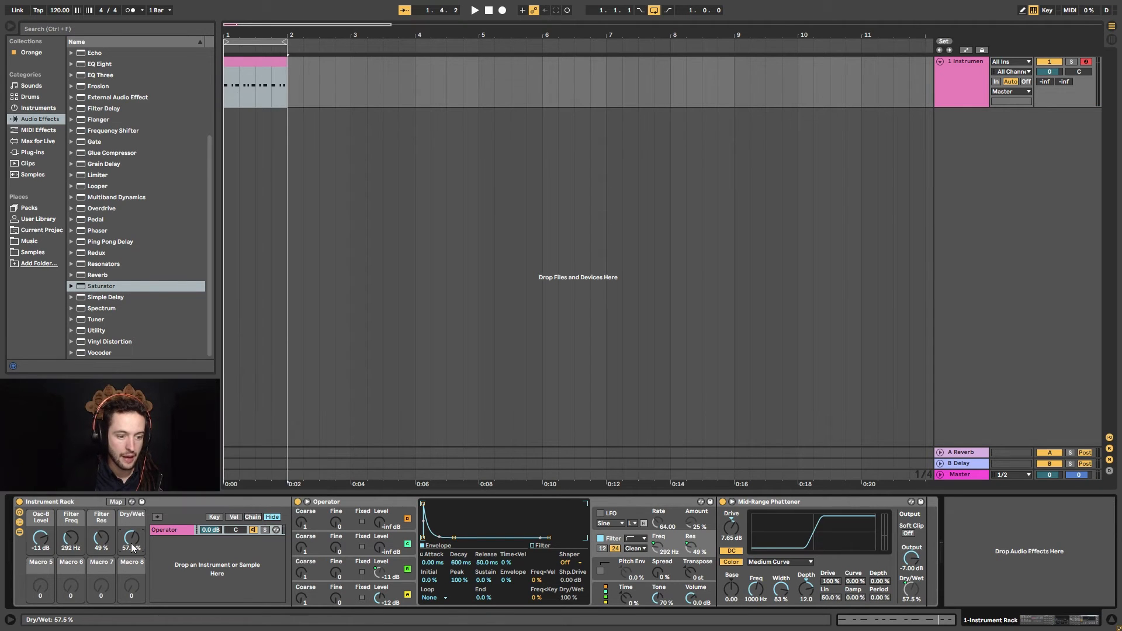
pyautogui.moveTo(131, 543); pyautogui.dragTo(131, 567)
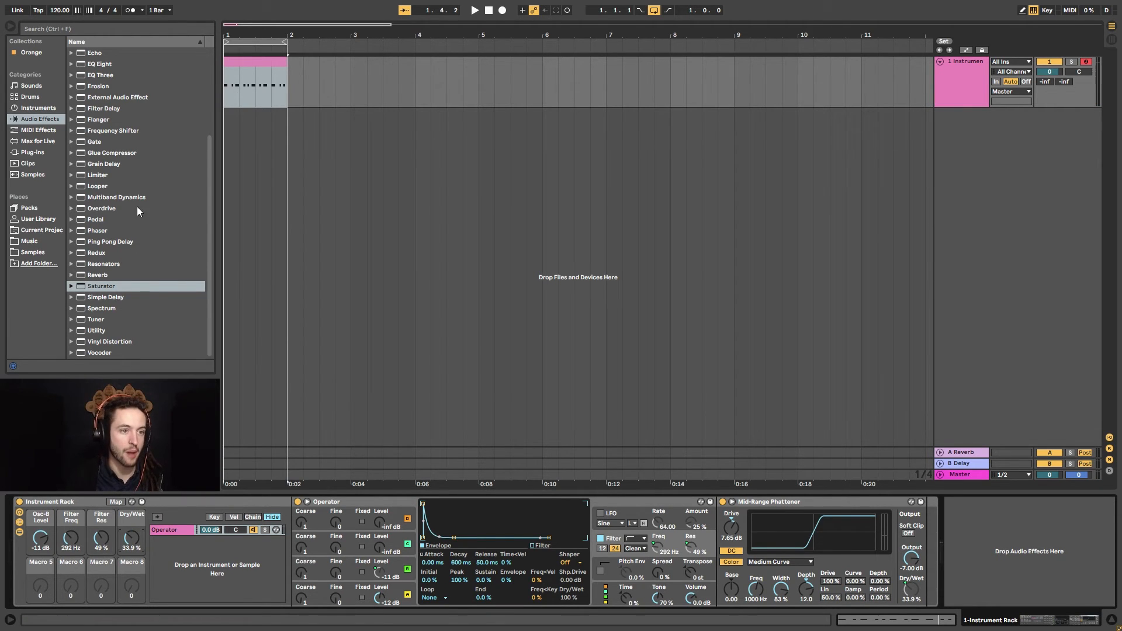
# Step: Add the Phased & Confused Phaser preset after the saturator and audition with Filter Res at 53 % and Filter Freq at 106 Hz
pyautogui.click(72, 230)
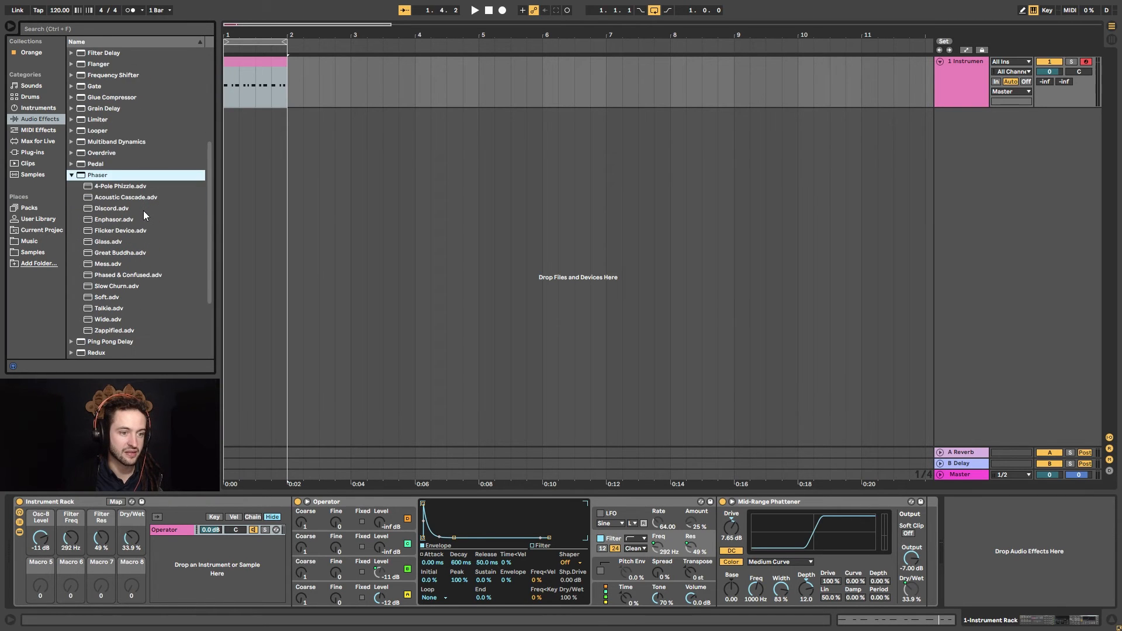
pyautogui.moveTo(116, 275); pyautogui.dragTo(910, 550)
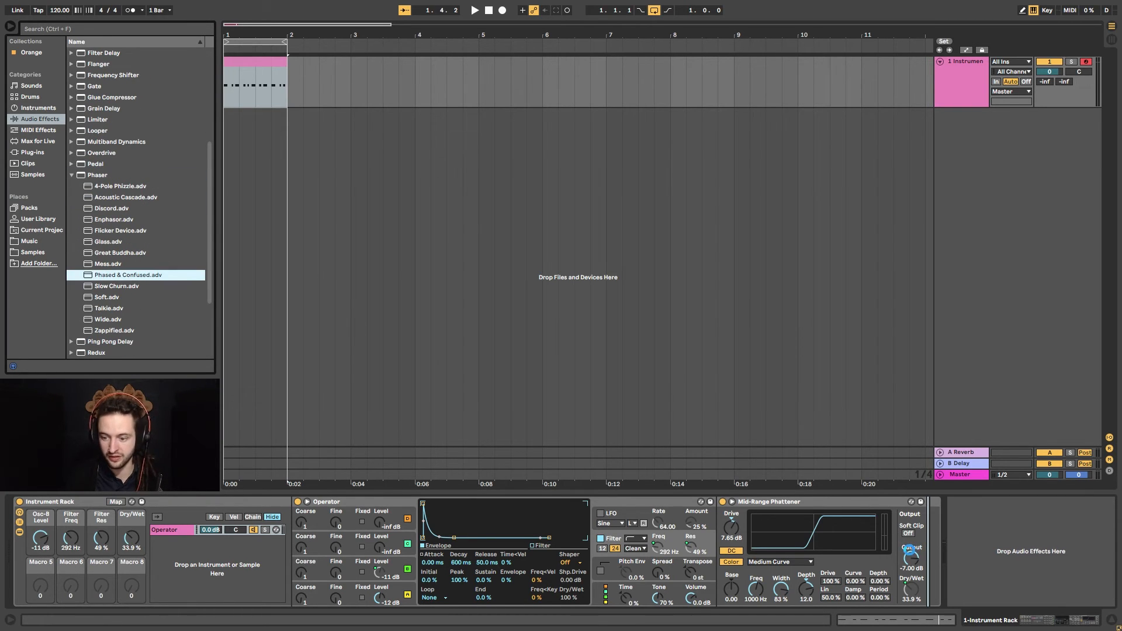
pyautogui.press('space')
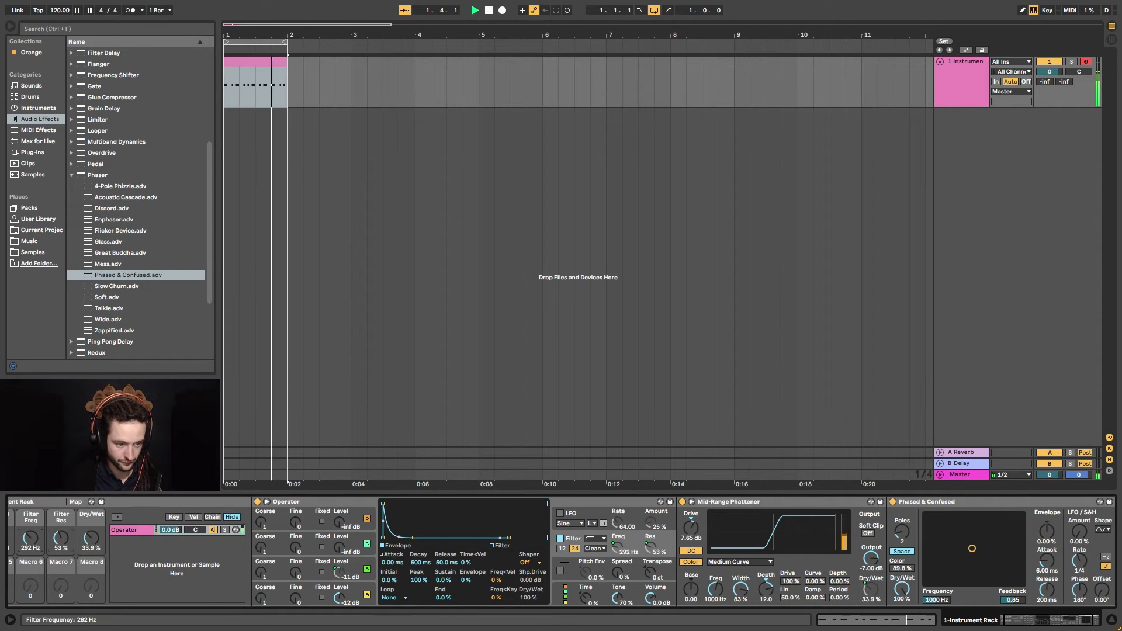
pyautogui.moveTo(31, 538); pyautogui.dragTo(30, 551)
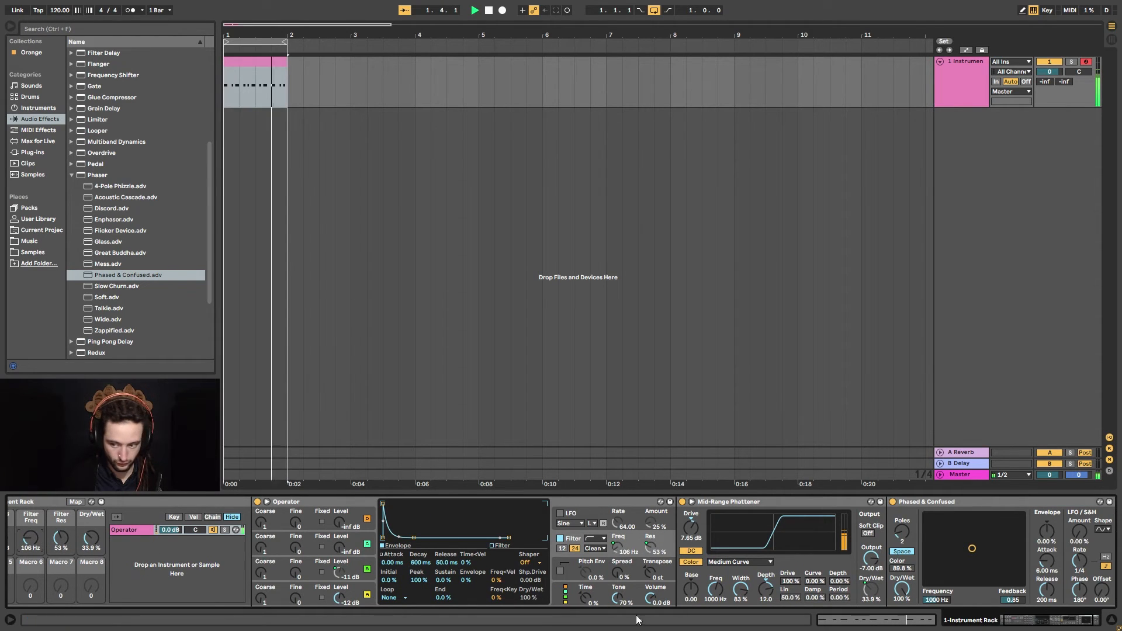
pyautogui.press('space')
# Step: Set the phaser's Dry/Wet to 28.6 % and Filter Freq to 205 Hz during playback, and fold the phaser and saturator
pyautogui.moveTo(902, 589); pyautogui.dragTo(902, 608)
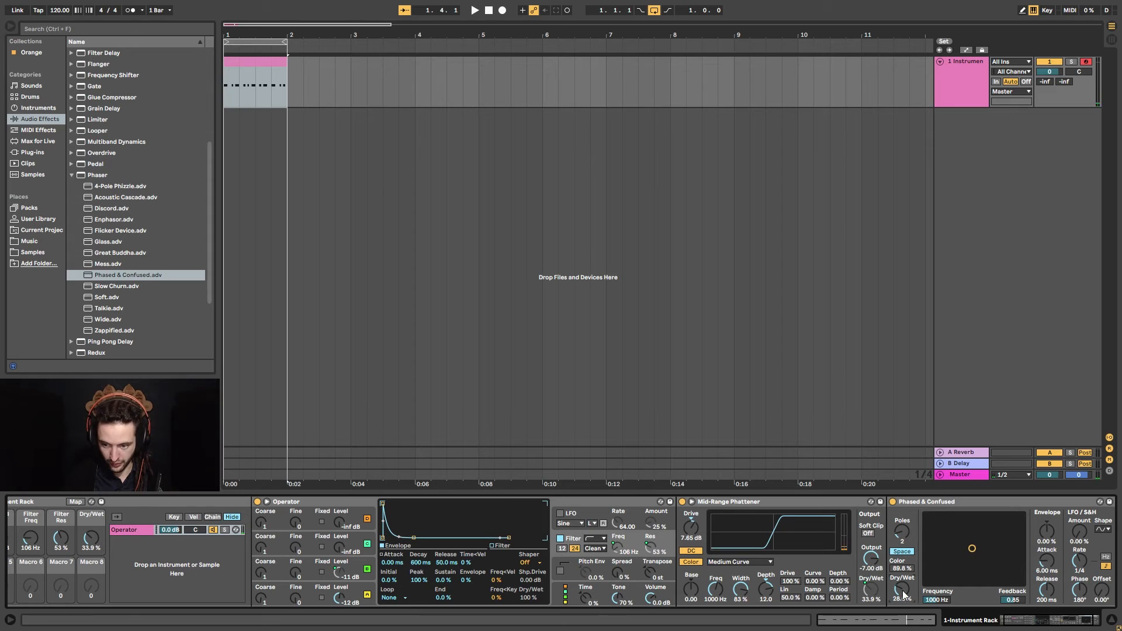
pyautogui.press('space')
pyautogui.moveTo(30, 538)
pyautogui.mouseDown()
pyautogui.moveTo(31, 491)
pyautogui.moveTo(30, 529)
pyautogui.mouseUp()
pyautogui.press('space')
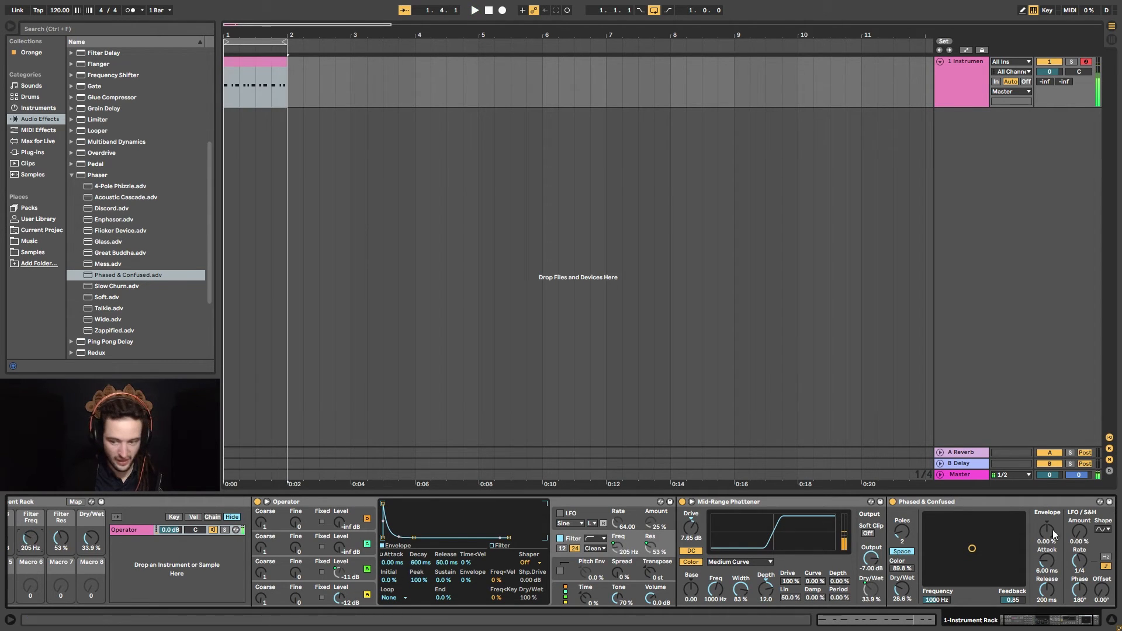
pyautogui.doubleClick(962, 502)
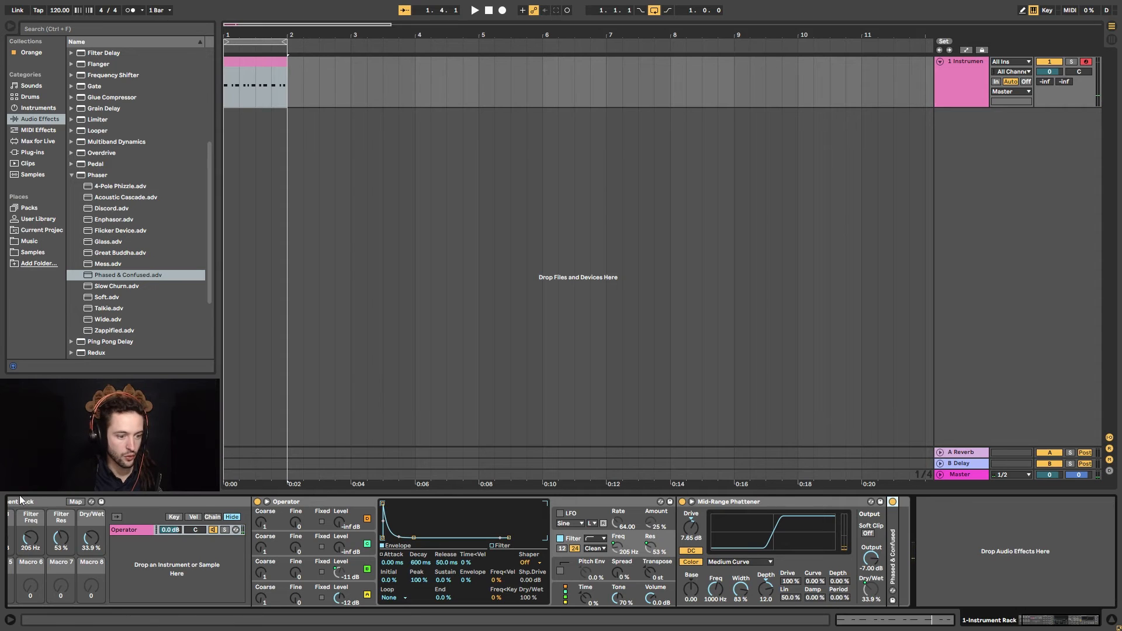
pyautogui.doubleClick(734, 502)
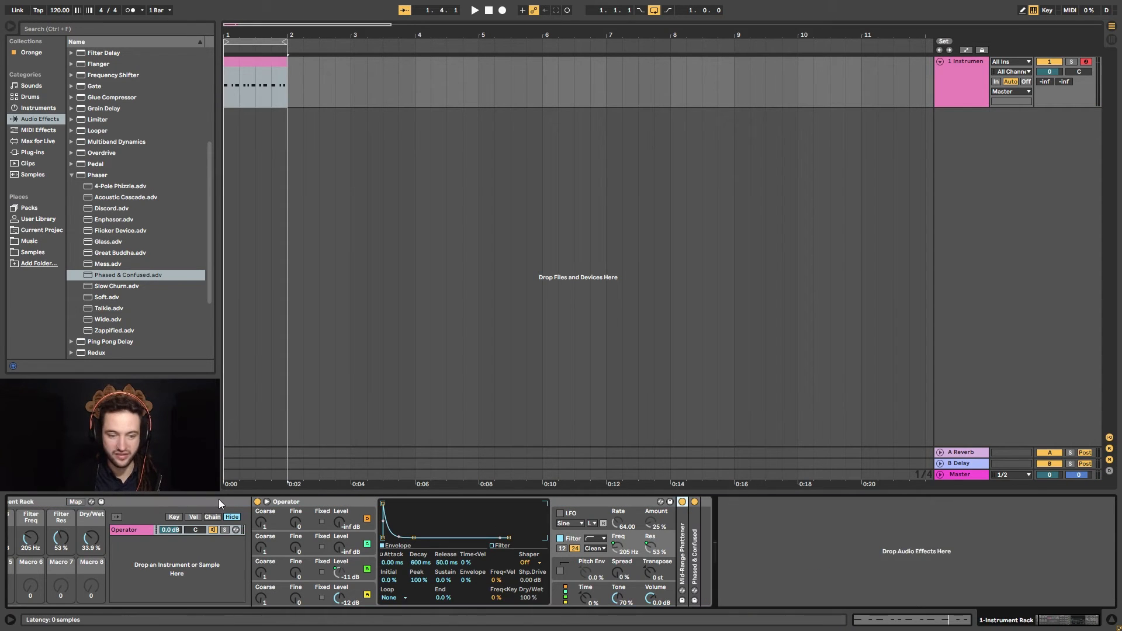
# Step: Add the Boost and Crunch Amp preset after the phaser and sweep the Filter Freq macro to 691 Hz during playback
pyautogui.click(71, 175)
pyautogui.scroll(4, 110, 262)
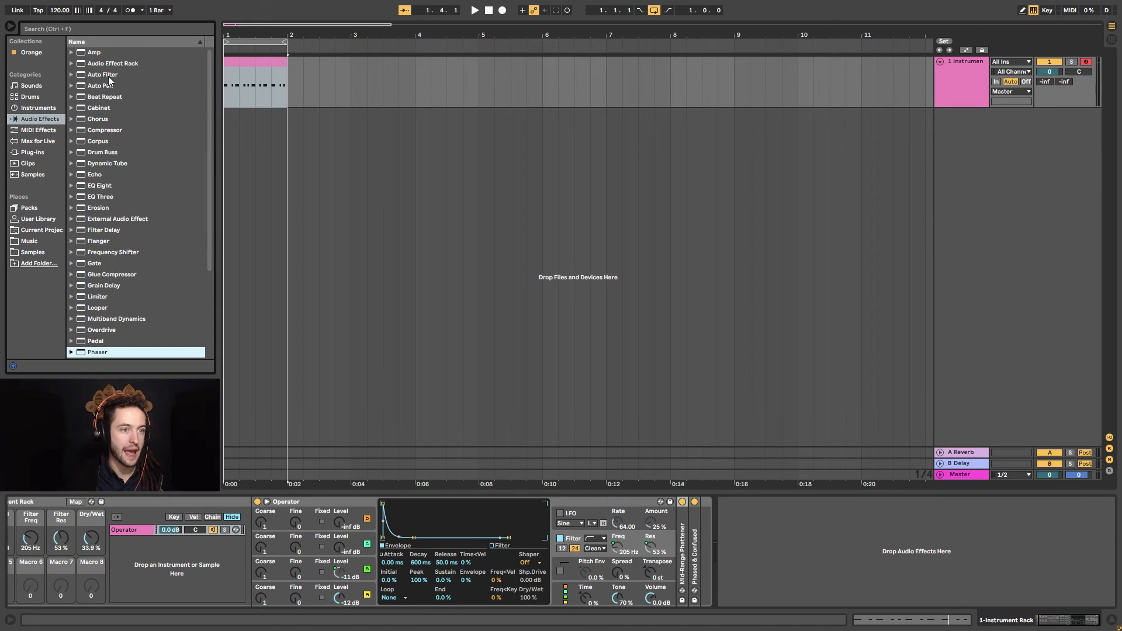
pyautogui.click(71, 53)
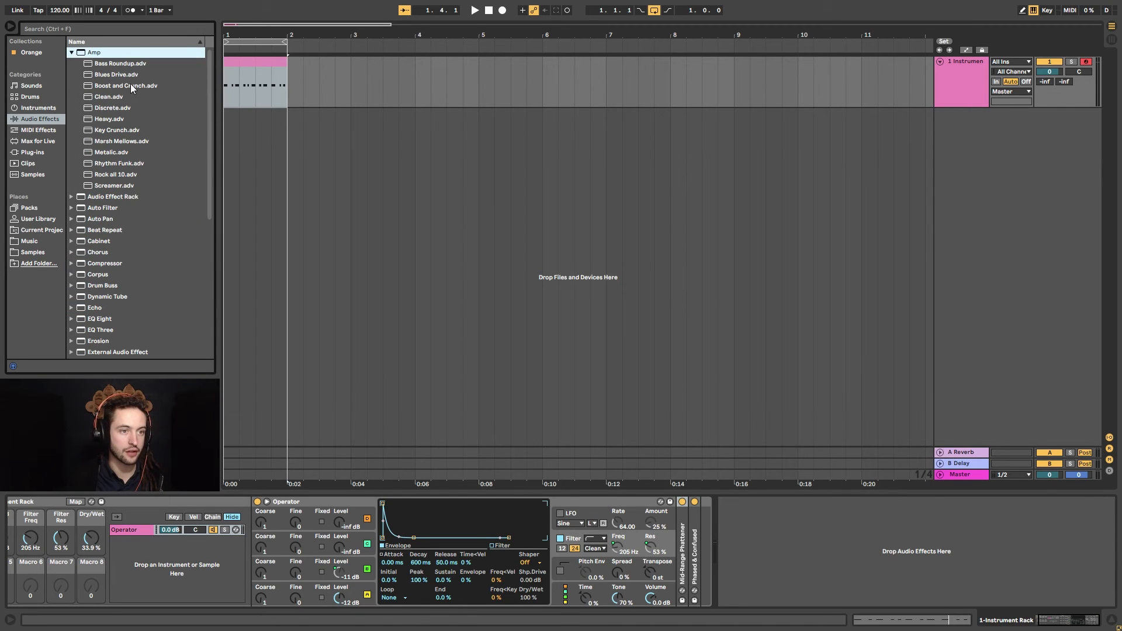
pyautogui.moveTo(131, 85); pyautogui.dragTo(704, 538)
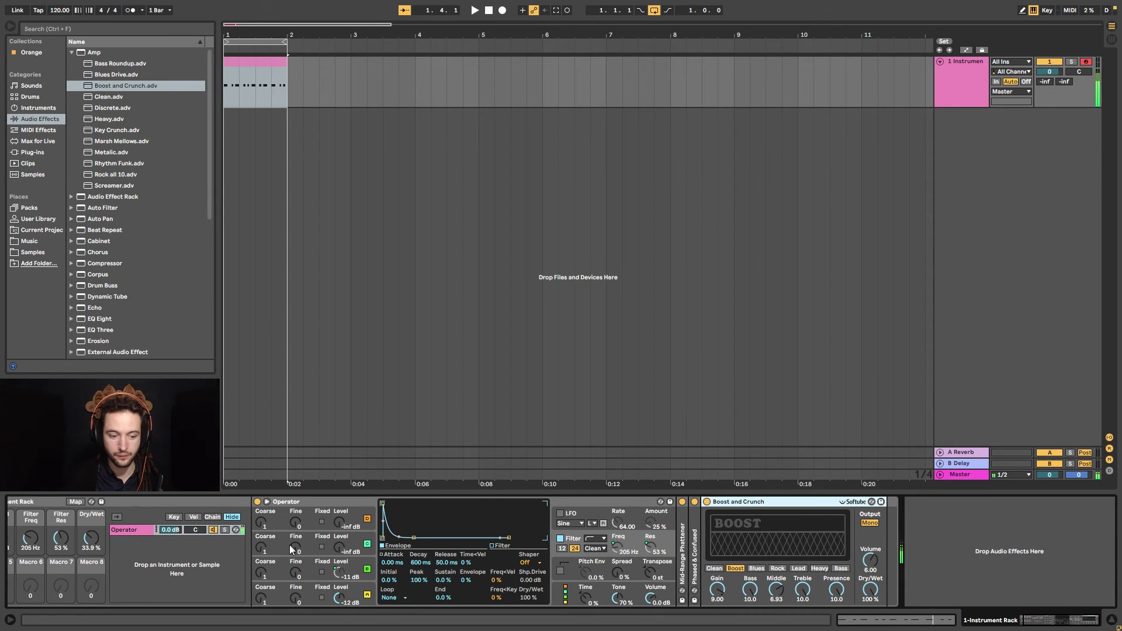
pyautogui.press('space')
pyautogui.moveTo(30, 538); pyautogui.dragTo(29, 526)
pyautogui.press('space')
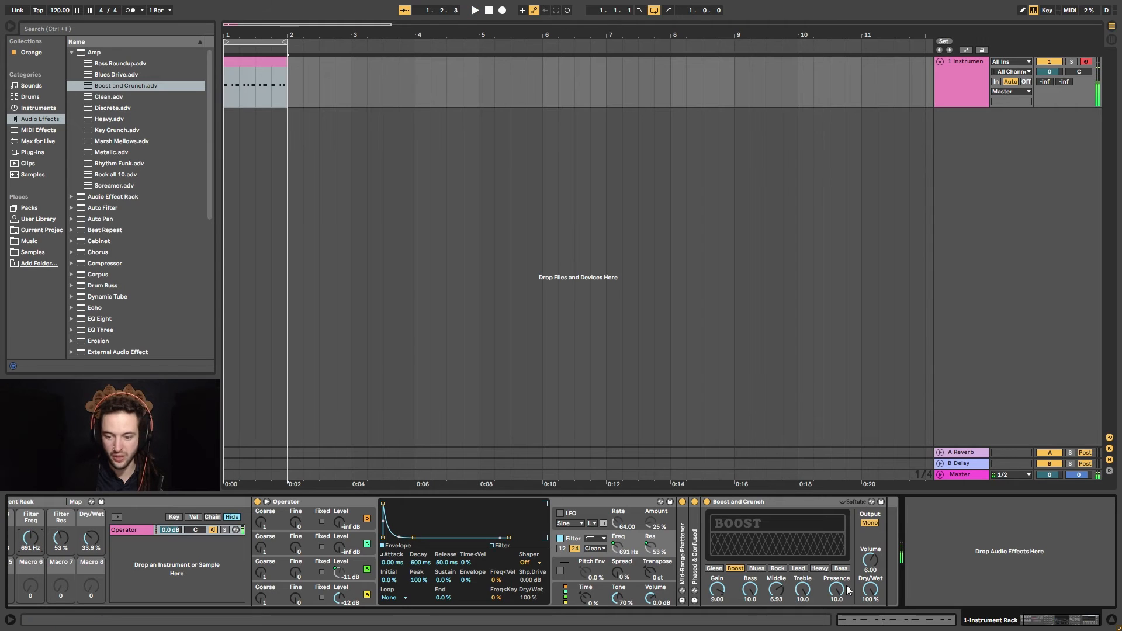
# Step: Audition the amp with its Dry/Wet at 32.5 % and set the Filter Freq macro to 264 Hz
pyautogui.press('space')
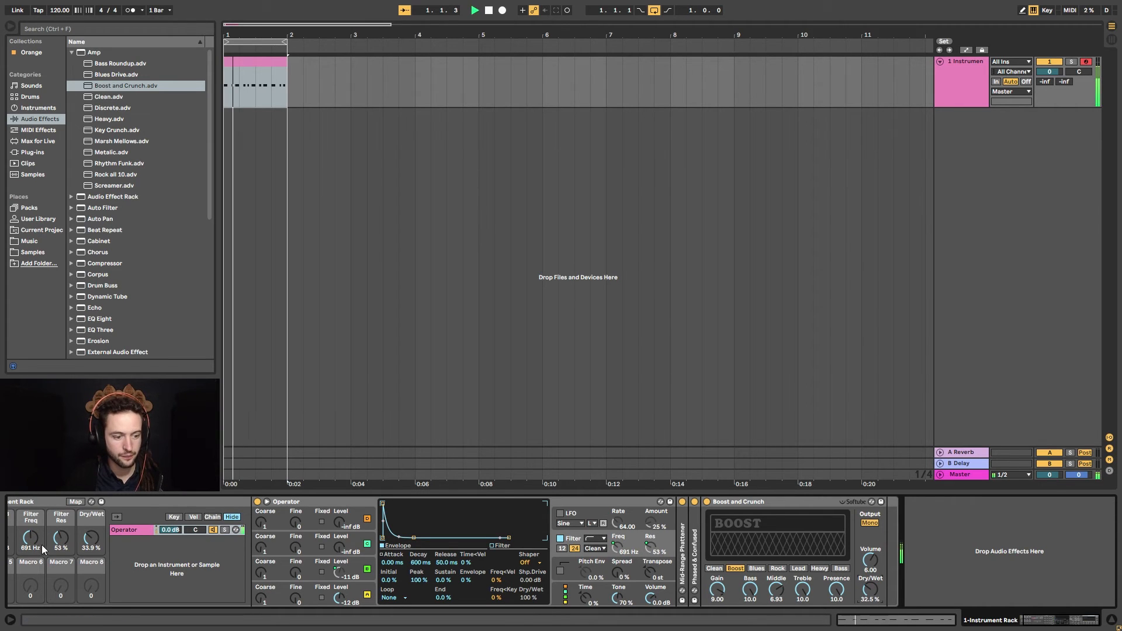
pyautogui.moveTo(41, 544)
pyautogui.mouseDown()
pyautogui.moveTo(41, 526)
pyautogui.moveTo(41, 559)
pyautogui.mouseUp()
pyautogui.press('space')
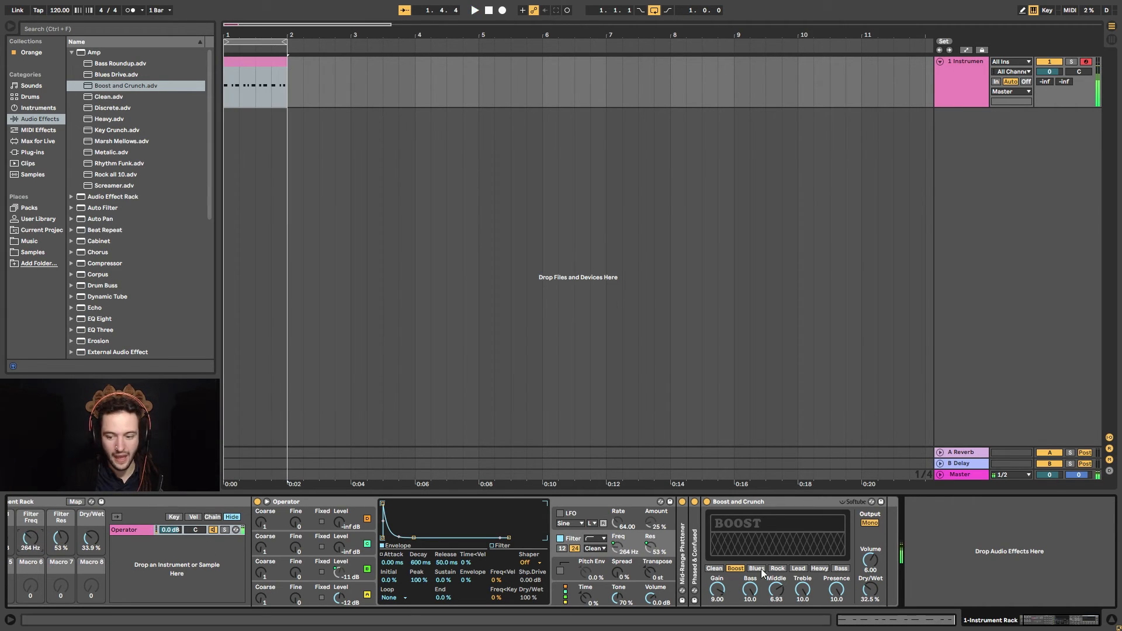
# Step: Replace Boost and Crunch with the Screamer Amp preset at the end of the rack chain
pyautogui.click(746, 503)
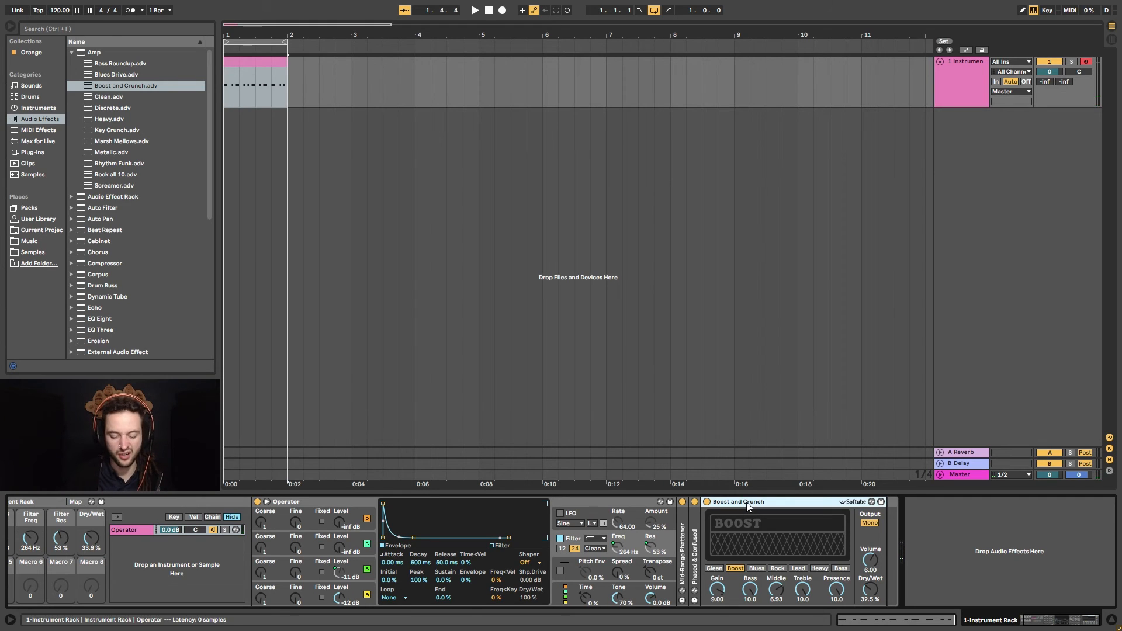
pyautogui.press('Delete')
pyautogui.moveTo(117, 186); pyautogui.dragTo(707, 579)
# Step: Set Screamer's Dry/Wet to 14.3 % and the Filter Freq macro to 195 Hz while auditioning the loop, and fold the amp
pyautogui.moveTo(870, 591)
pyautogui.mouseDown()
pyautogui.moveTo(869, 619)
pyautogui.moveTo(869, 584)
pyautogui.mouseUp()
pyautogui.press('space')
pyautogui.moveTo(30, 538)
pyautogui.mouseDown()
pyautogui.moveTo(31, 510)
pyautogui.moveTo(31, 532)
pyautogui.mouseUp()
pyautogui.press('space')
pyautogui.moveTo(870, 591); pyautogui.dragTo(870, 604)
pyautogui.press('space')
pyautogui.moveTo(31, 538)
pyautogui.mouseDown()
pyautogui.moveTo(30, 502)
pyautogui.moveTo(30, 549)
pyautogui.mouseUp()
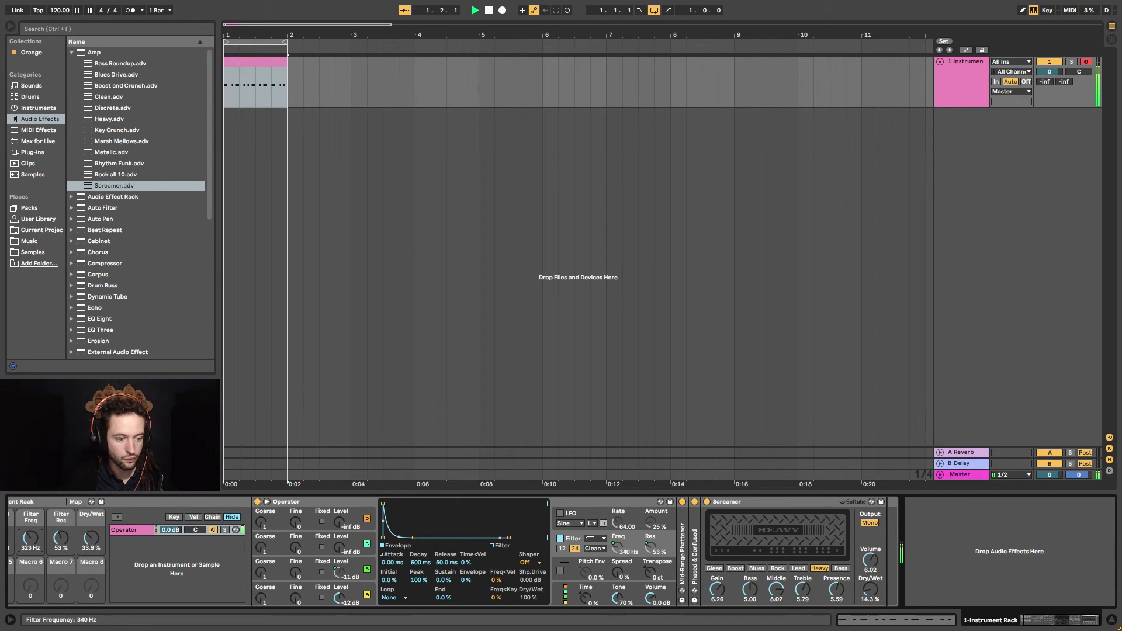
pyautogui.press('space')
pyautogui.doubleClick(786, 504)
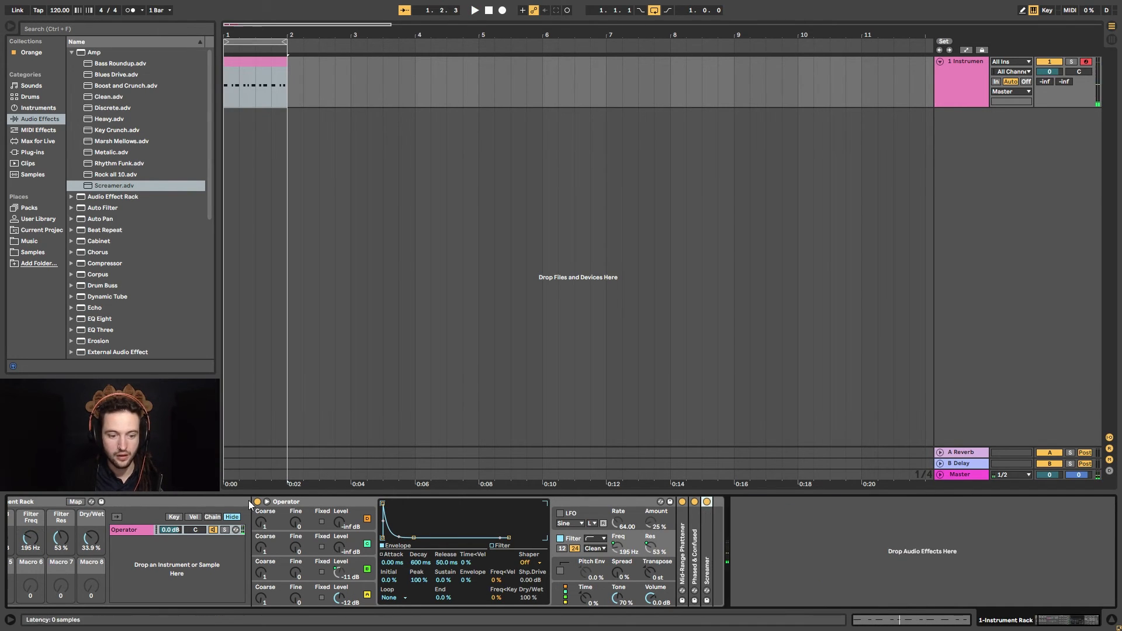
pyautogui.click(212, 498)
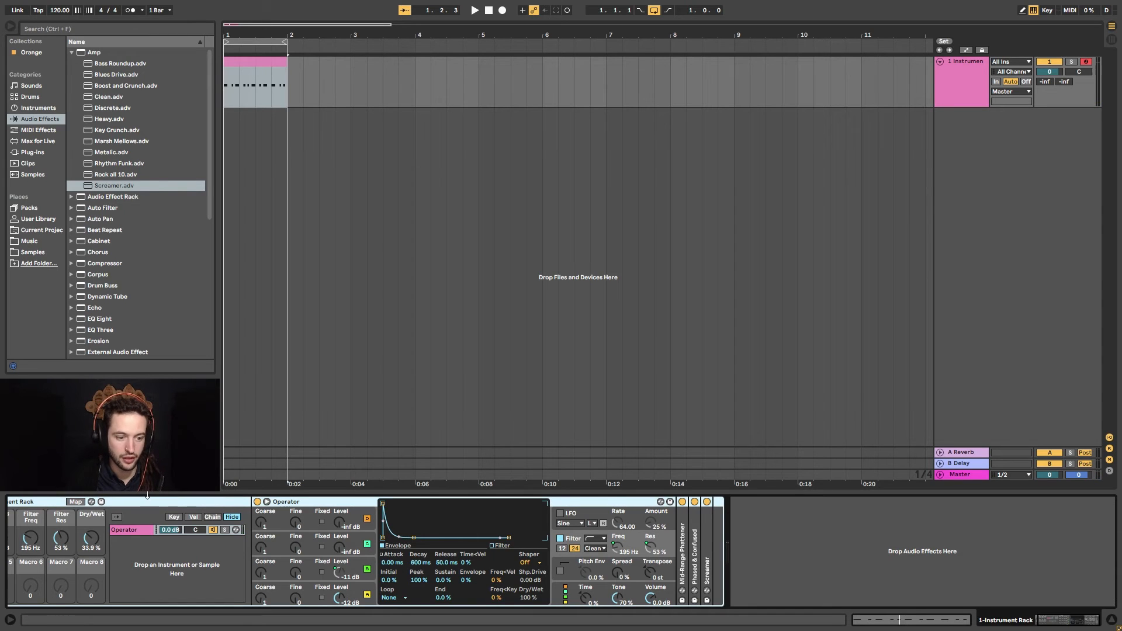
pyautogui.press('Delete')
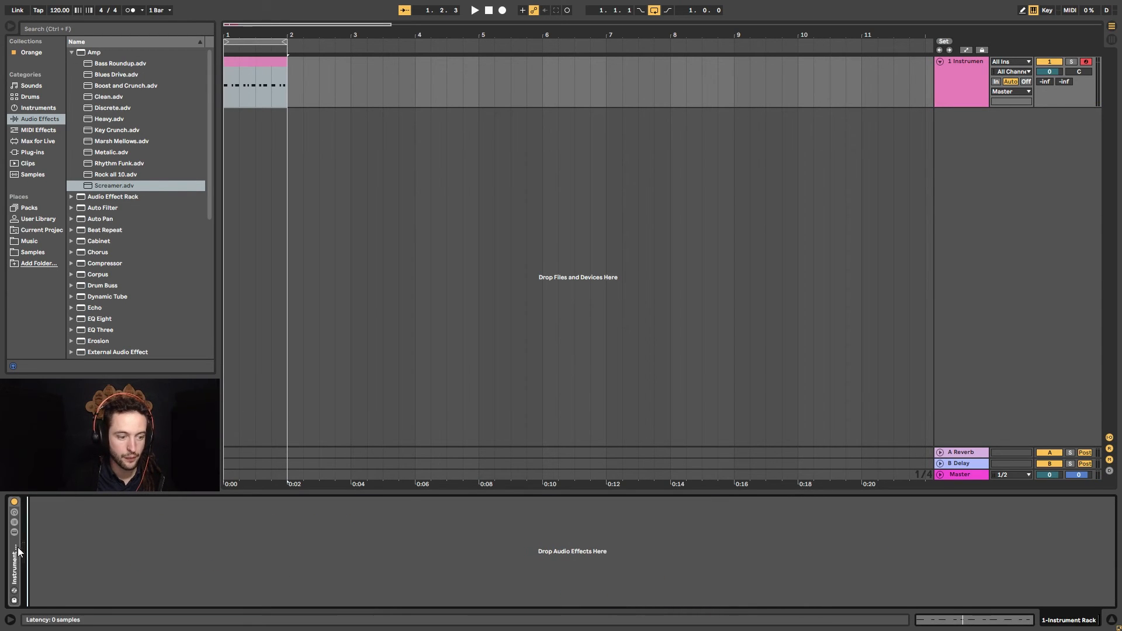
pyautogui.hotkey('ctrl', 'z')
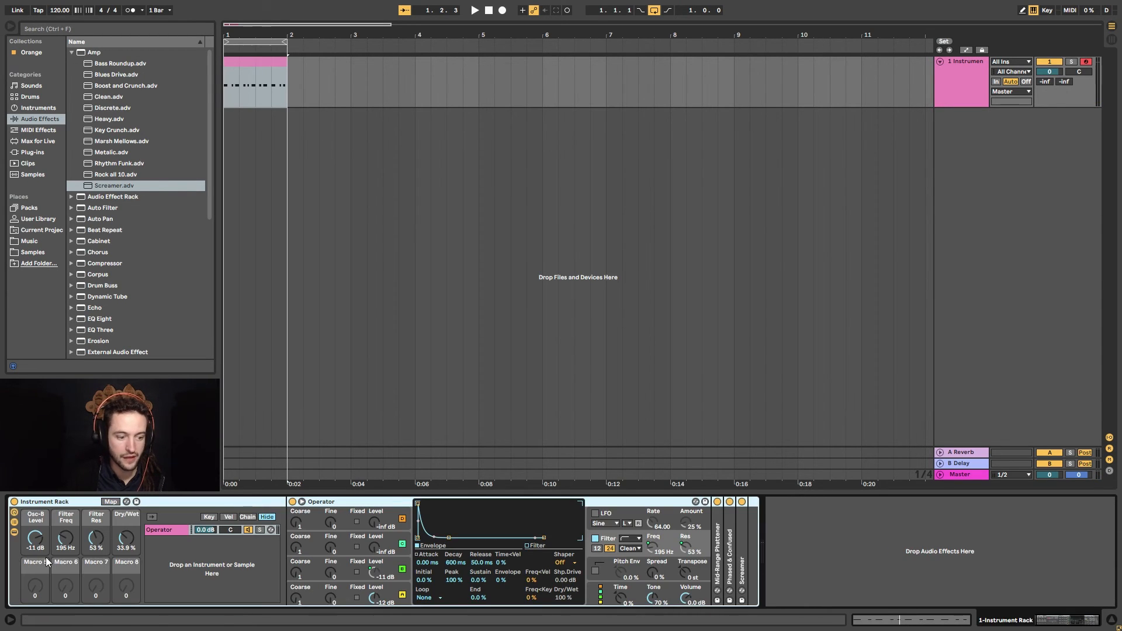
pyautogui.click(728, 543)
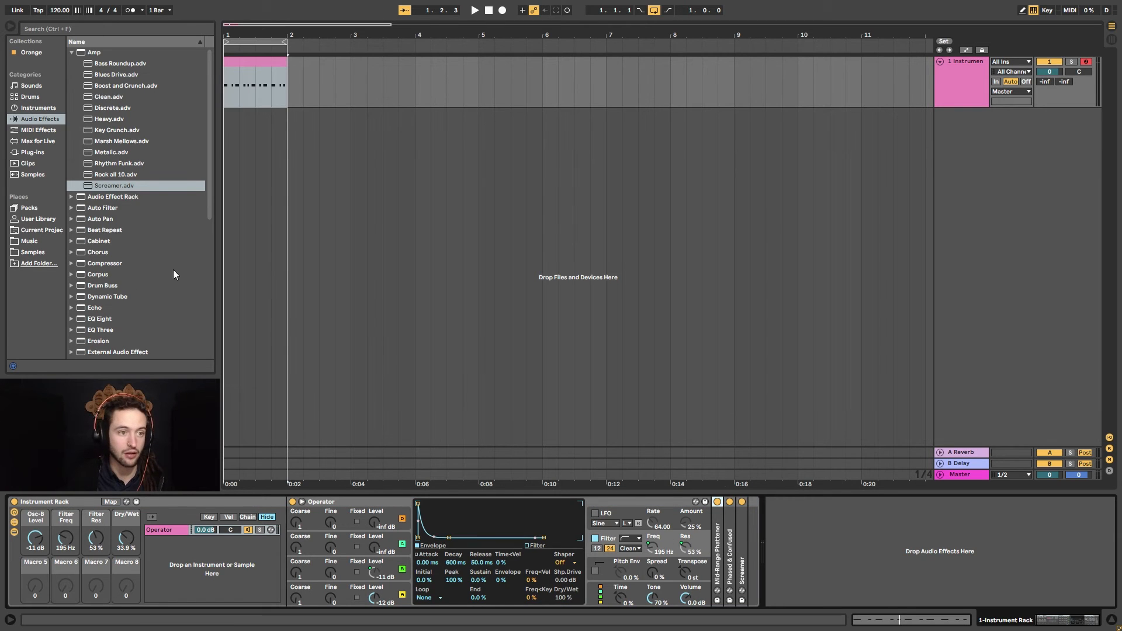
# Step: Collapse the Amp presets and hide the A Reverb and B Delay return tracks
pyautogui.click(71, 52)
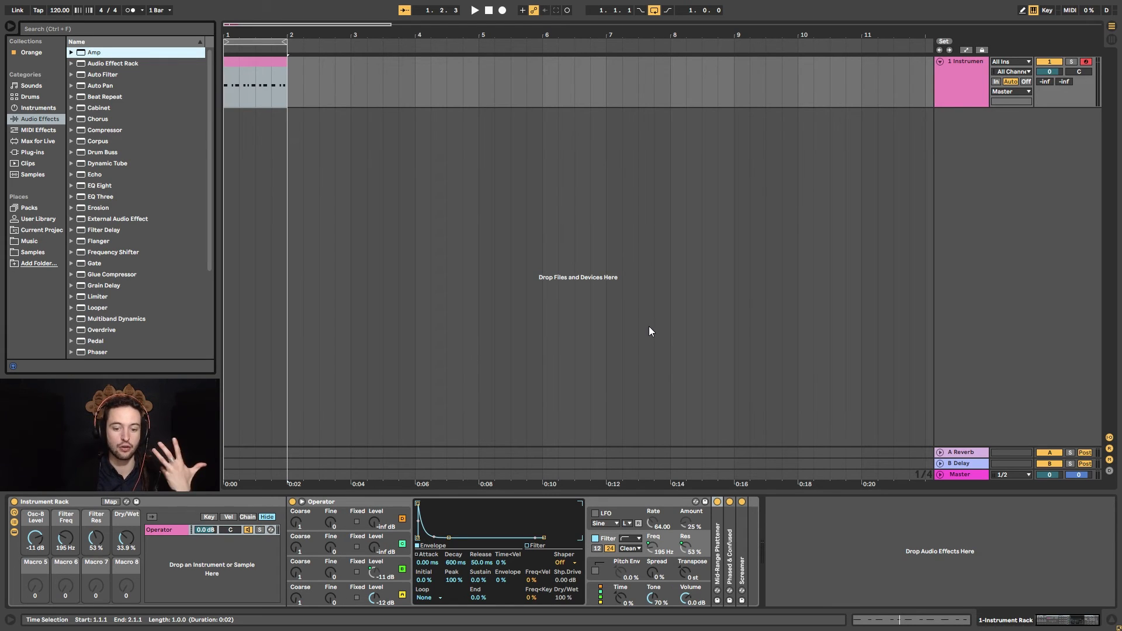
pyautogui.click(733, 327)
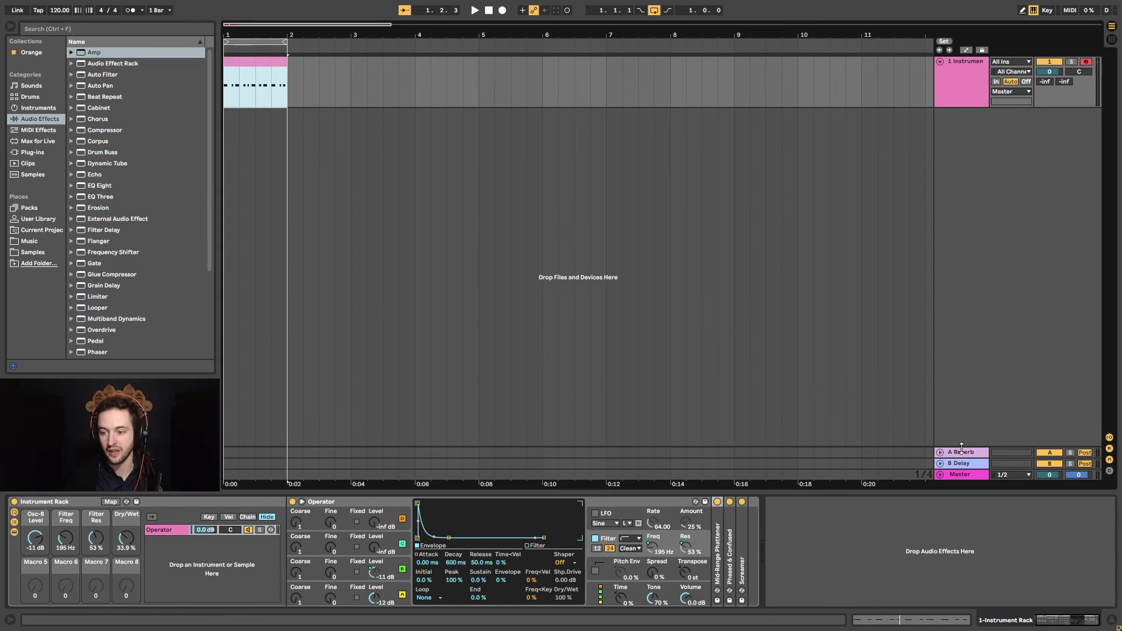
pyautogui.click(963, 453)
pyautogui.click(963, 463)
pyautogui.hotkey('ctrl', 'alt', 'r')
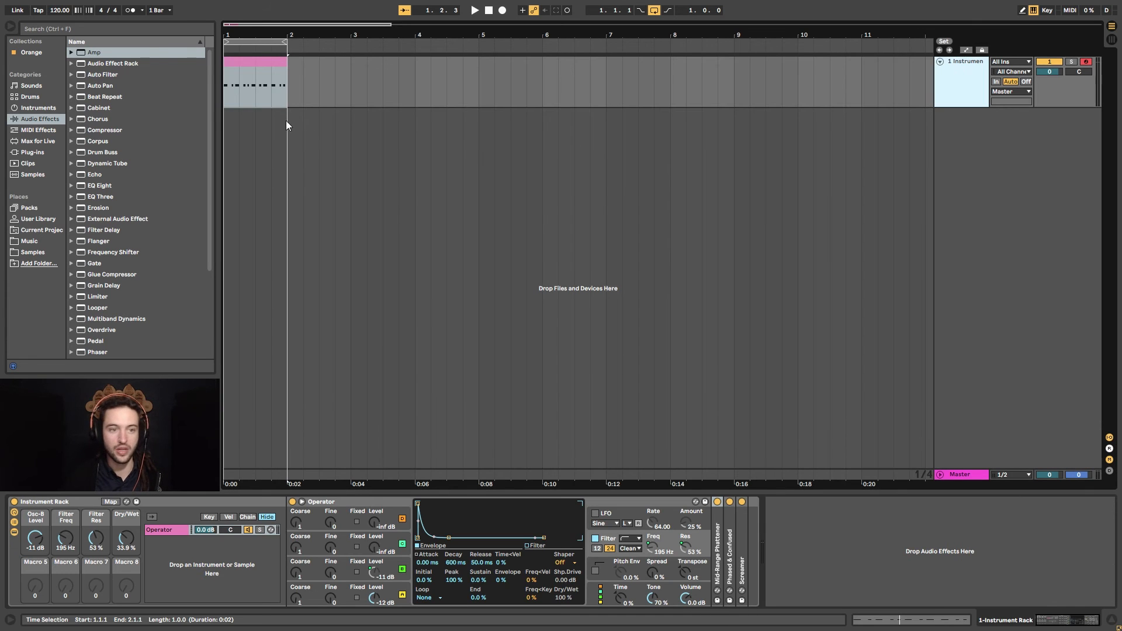
# Step: Add a Reverb after the instrument rack with its Quality set to High and Predelay at 0.50 ms
pyautogui.click(266, 62)
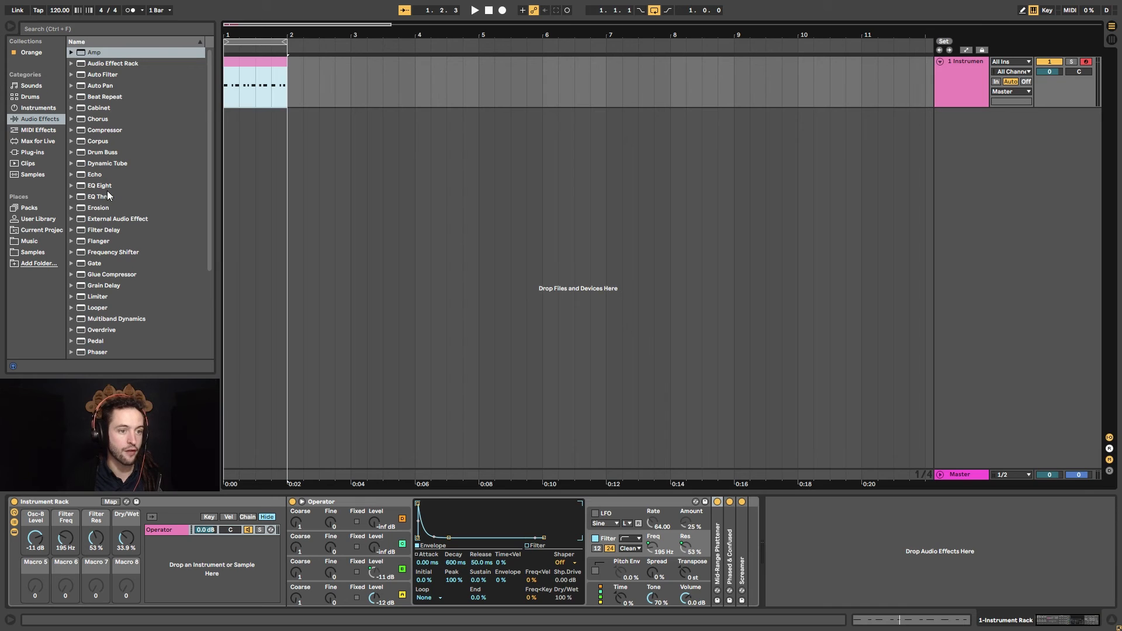
pyautogui.scroll(-5, 111, 199)
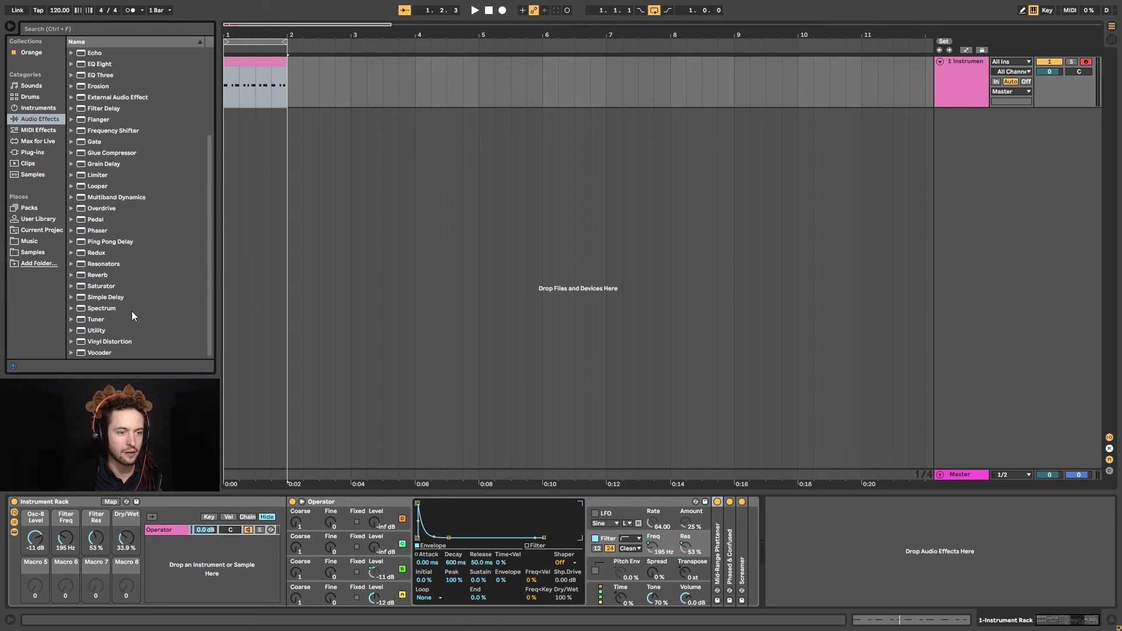
pyautogui.doubleClick(103, 275)
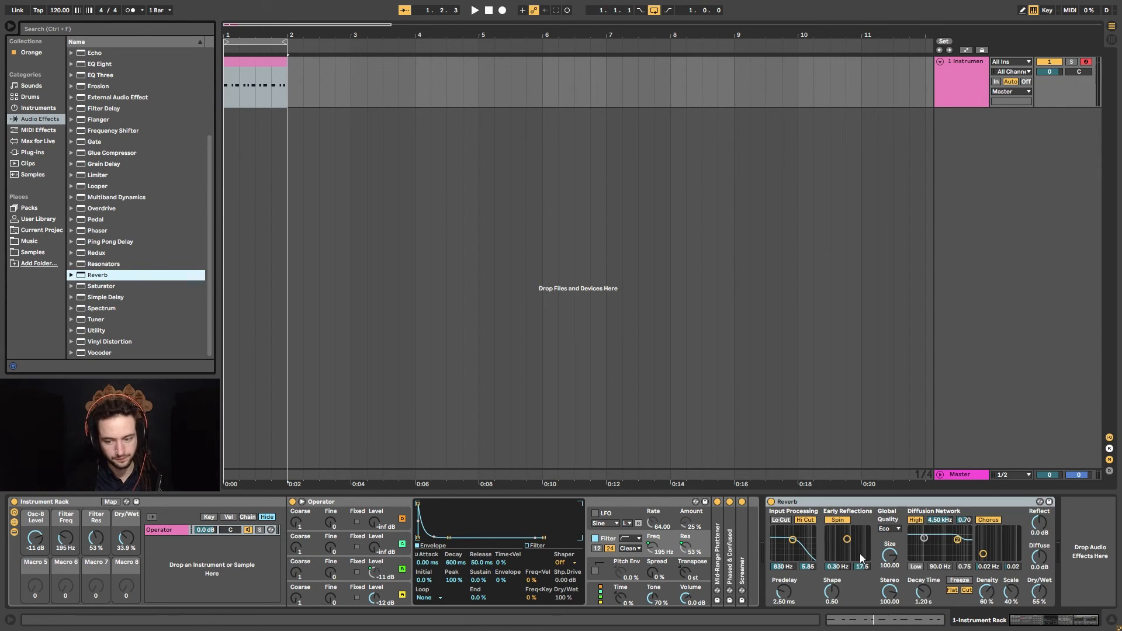
pyautogui.click(887, 528)
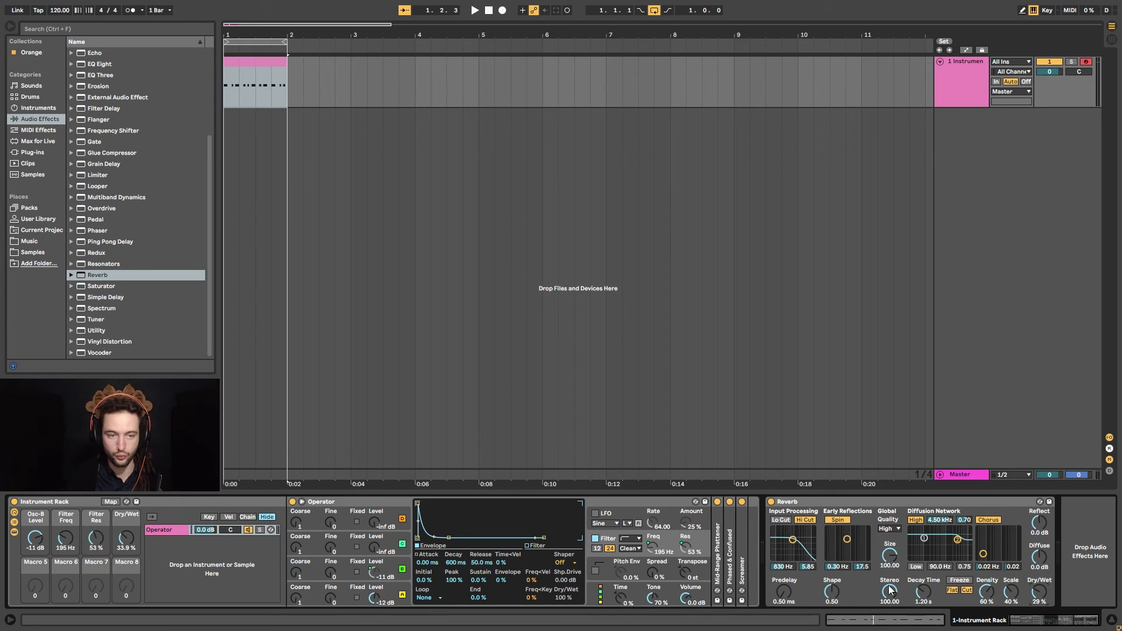
# Step: Set the Reverb's Dry/Wet to 10 % and the Filter Freq macro to 3.15 kHz while auditioning the loop
pyautogui.press('space')
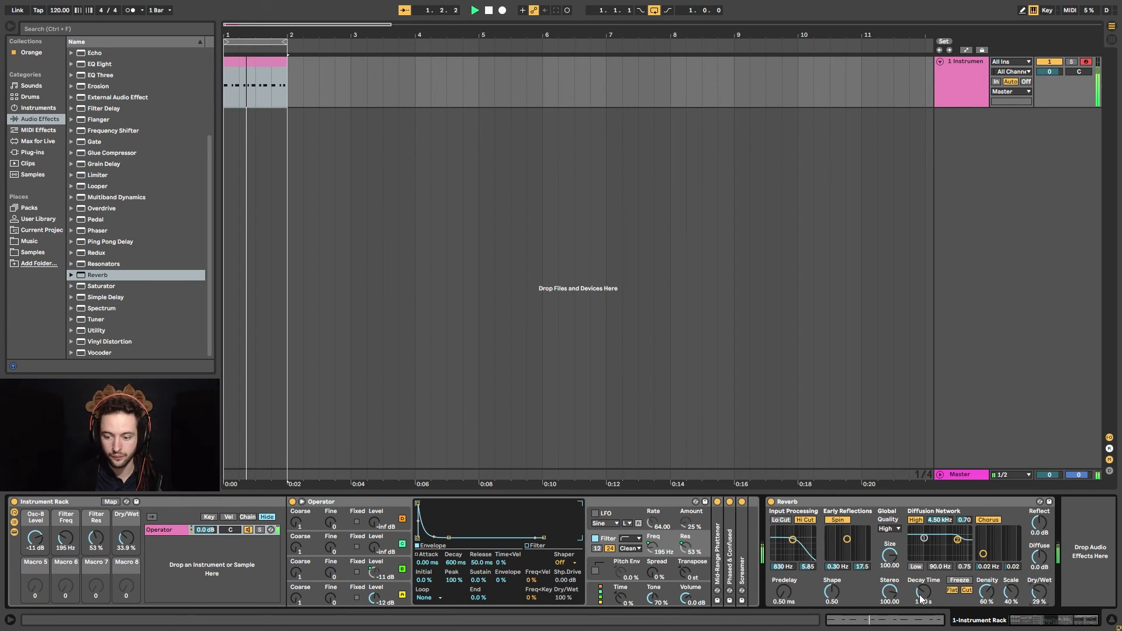
pyautogui.moveTo(1043, 595)
pyautogui.mouseDown()
pyautogui.moveTo(1044, 609)
pyautogui.moveTo(1039, 595)
pyautogui.mouseUp()
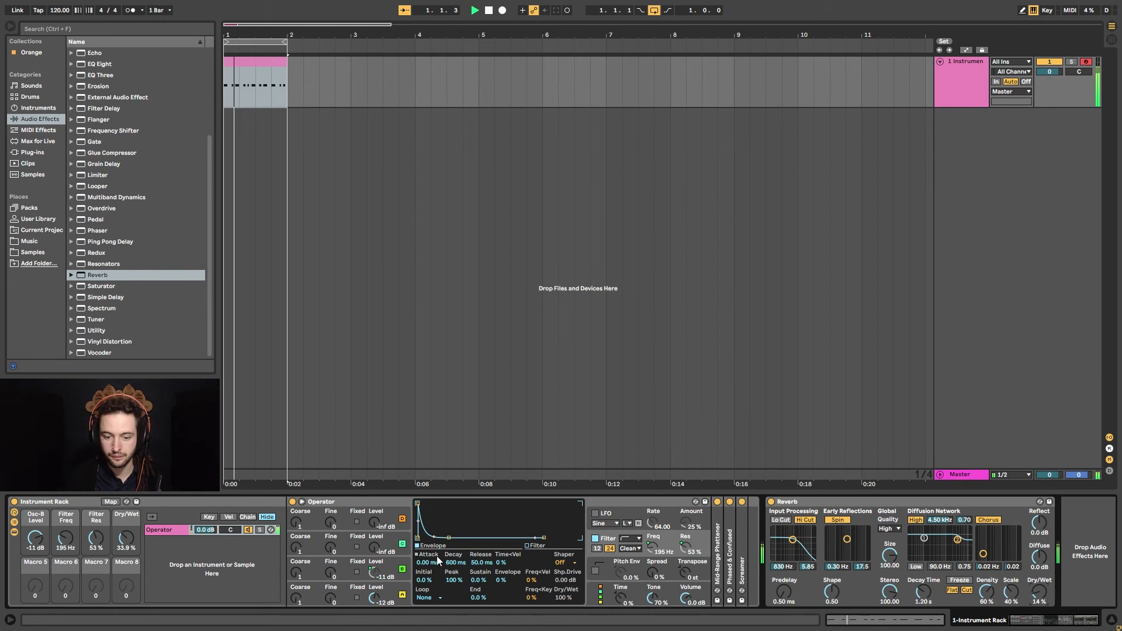
pyautogui.moveTo(66, 538)
pyautogui.mouseDown()
pyautogui.moveTo(66, 517)
pyautogui.moveTo(66, 542)
pyautogui.mouseUp()
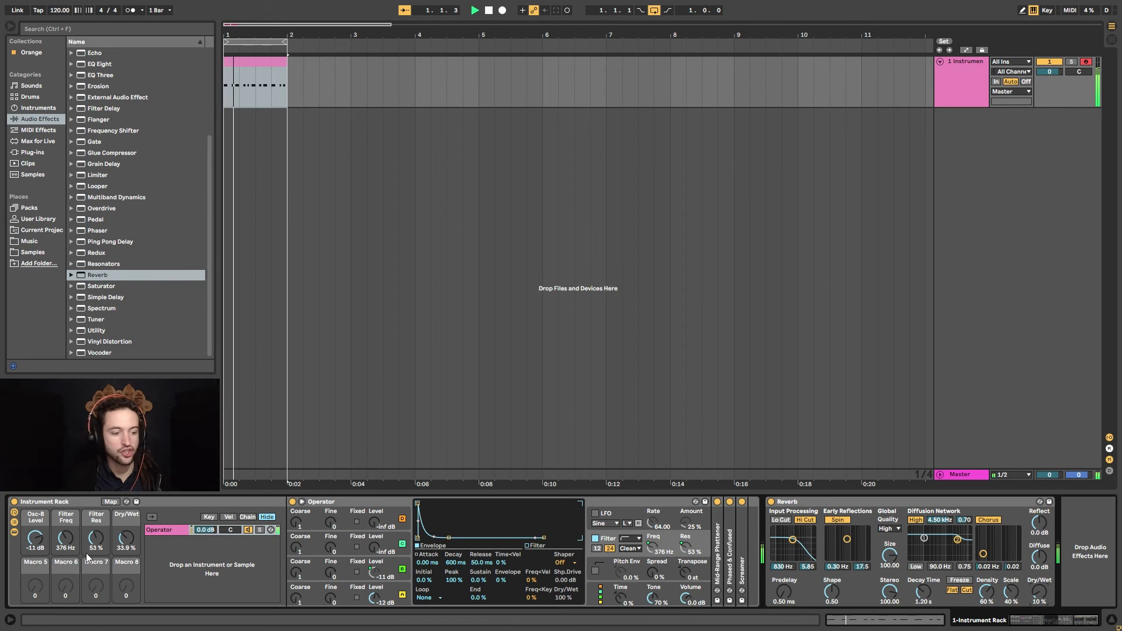
pyautogui.moveTo(70, 546); pyautogui.dragTo(70, 523)
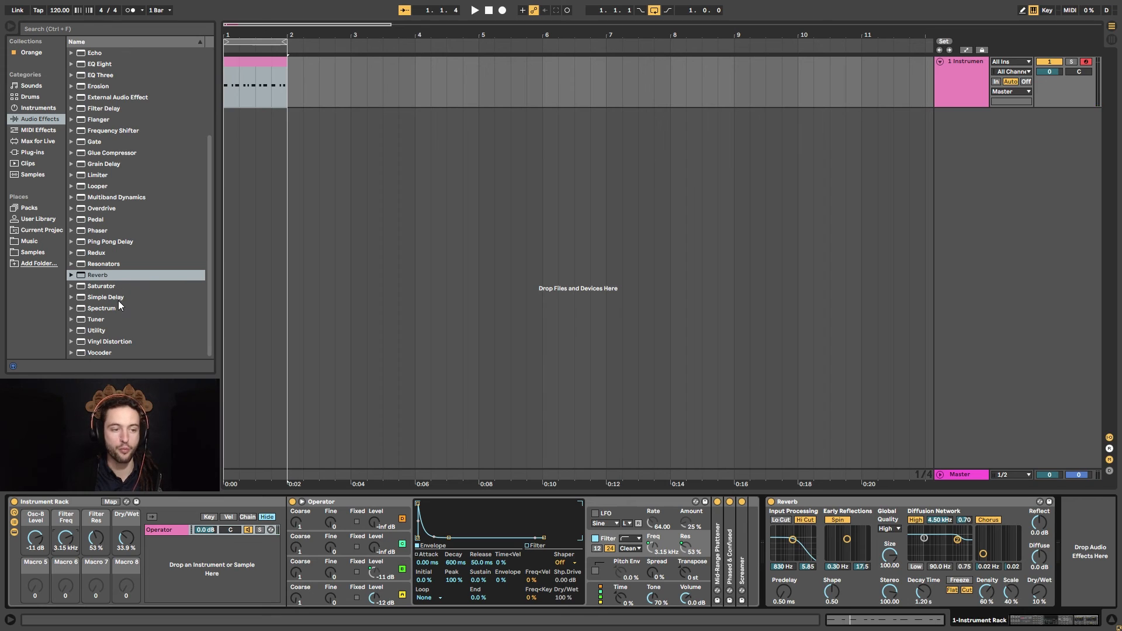
# Step: Add a Ping Pong Delay after the Reverb at 32 % Dry/Wet and audition it, setting the Filter Freq macro to 144 Hz
pyautogui.moveTo(104, 241); pyautogui.dragTo(1048, 585)
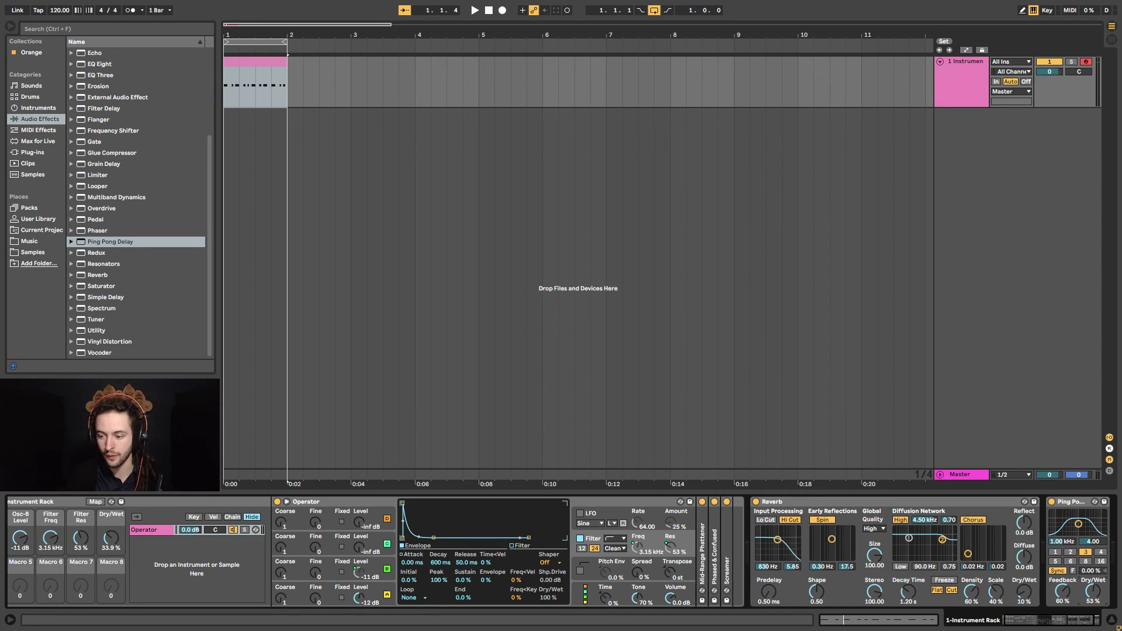
pyautogui.press('space')
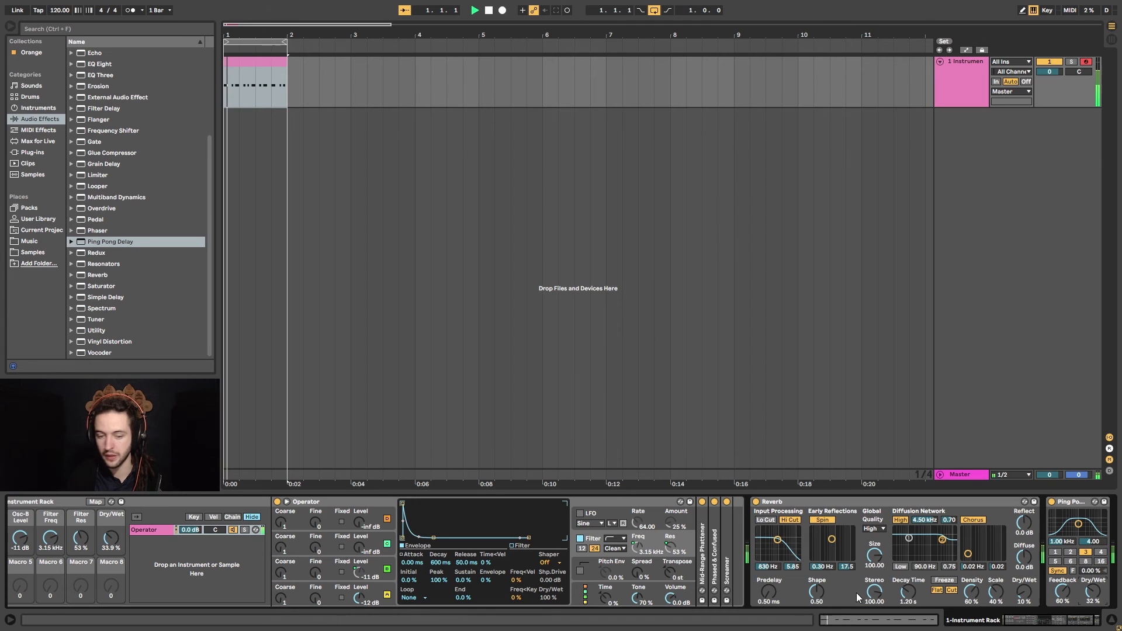
pyautogui.moveTo(50, 538)
pyautogui.mouseDown()
pyautogui.moveTo(50, 507)
pyautogui.moveTo(53, 540)
pyautogui.mouseUp()
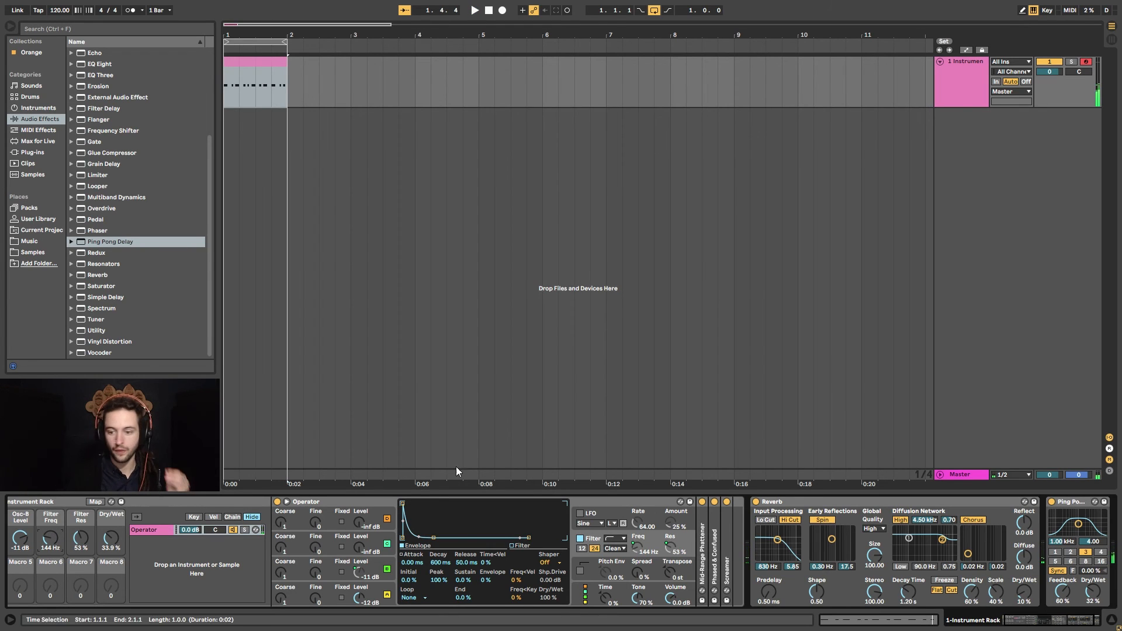
# Step: Fold the Reverb and Ping Pong Delay, and add a Simple Delay after Screamer at the end of the rack chain
pyautogui.doubleClick(774, 503)
pyautogui.doubleClick(790, 501)
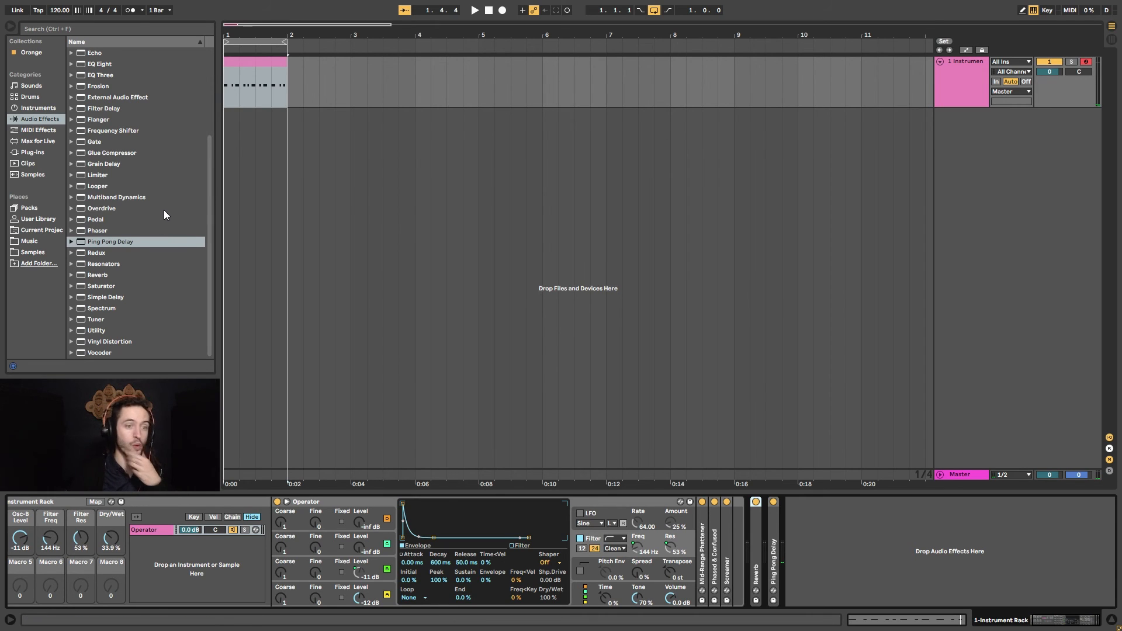
pyautogui.scroll(5, 163, 215)
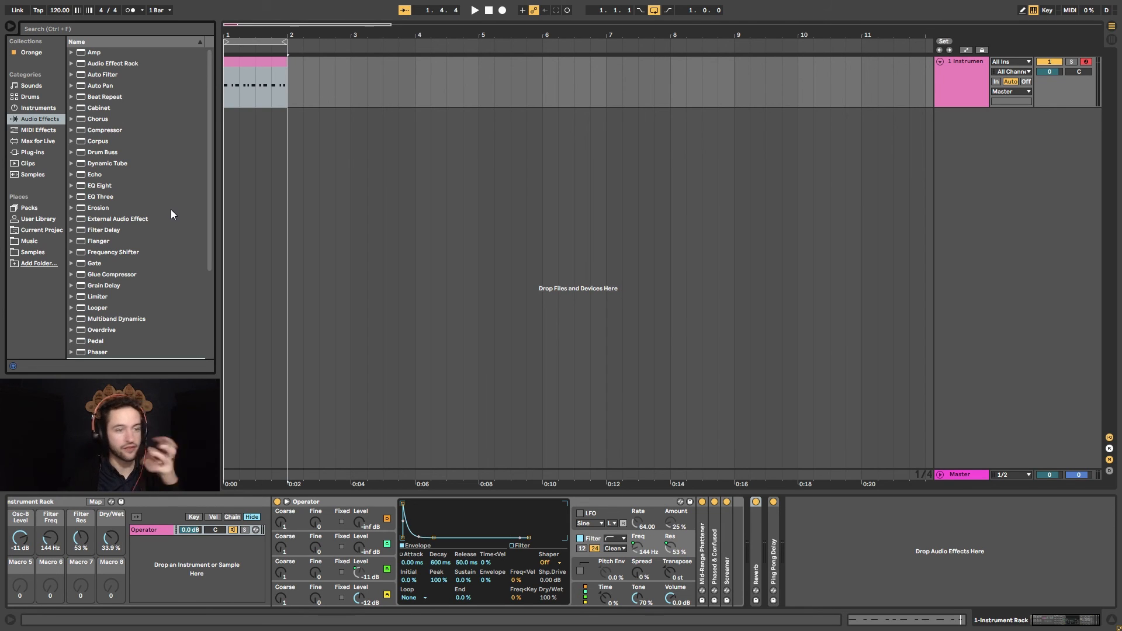
pyautogui.scroll(-1, 169, 214)
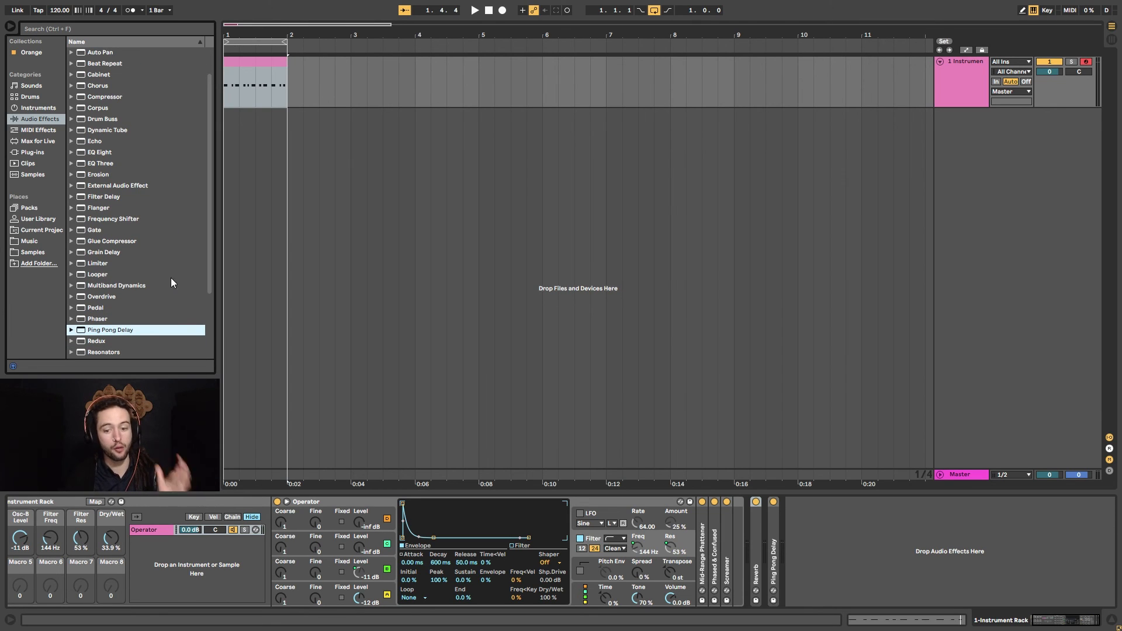
pyautogui.scroll(-3, 185, 311)
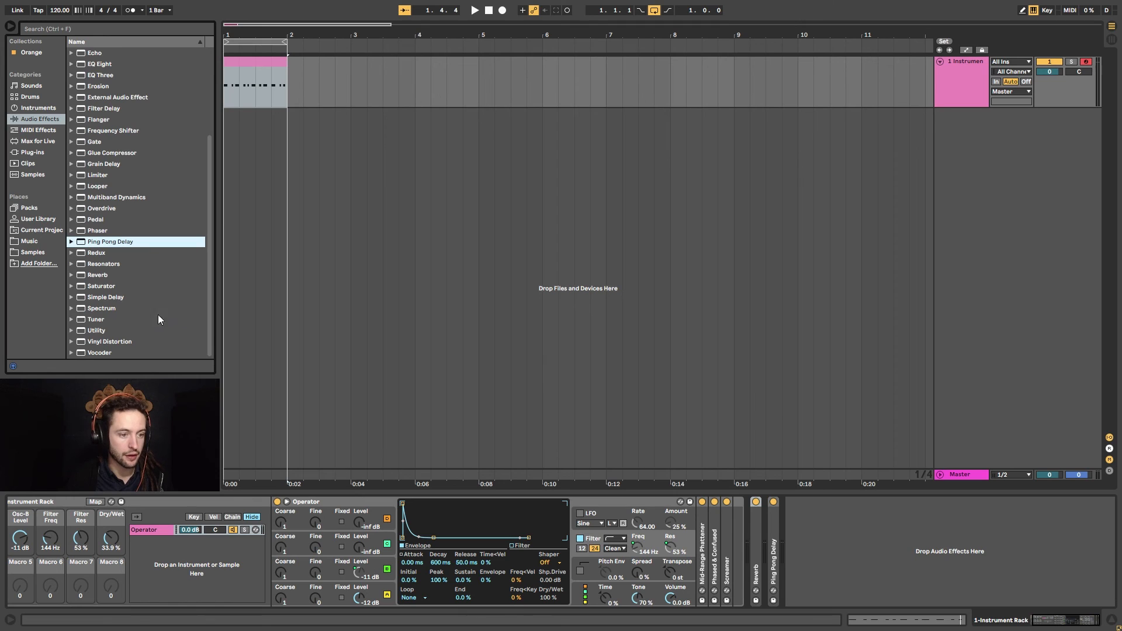
pyautogui.moveTo(111, 297); pyautogui.dragTo(744, 574)
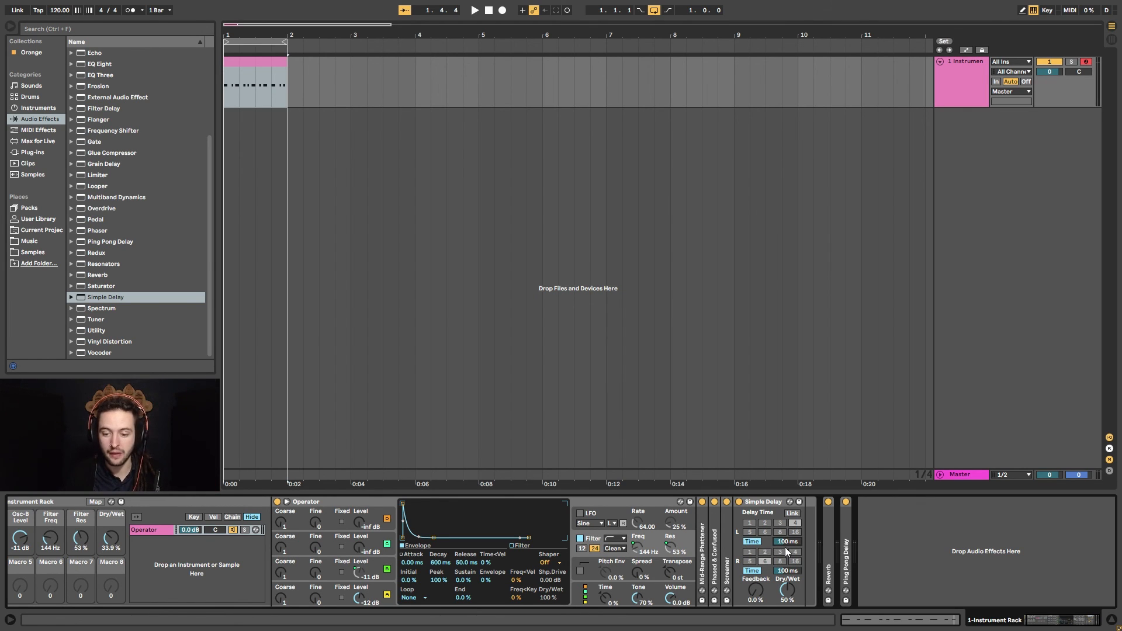
# Step: Set Simple Delay to 1 ms left, 27 ms right and 51 % feedback, and audition it with the Filter Freq macro at 86.8 Hz
pyautogui.moveTo(785, 545); pyautogui.dragTo(783, 574)
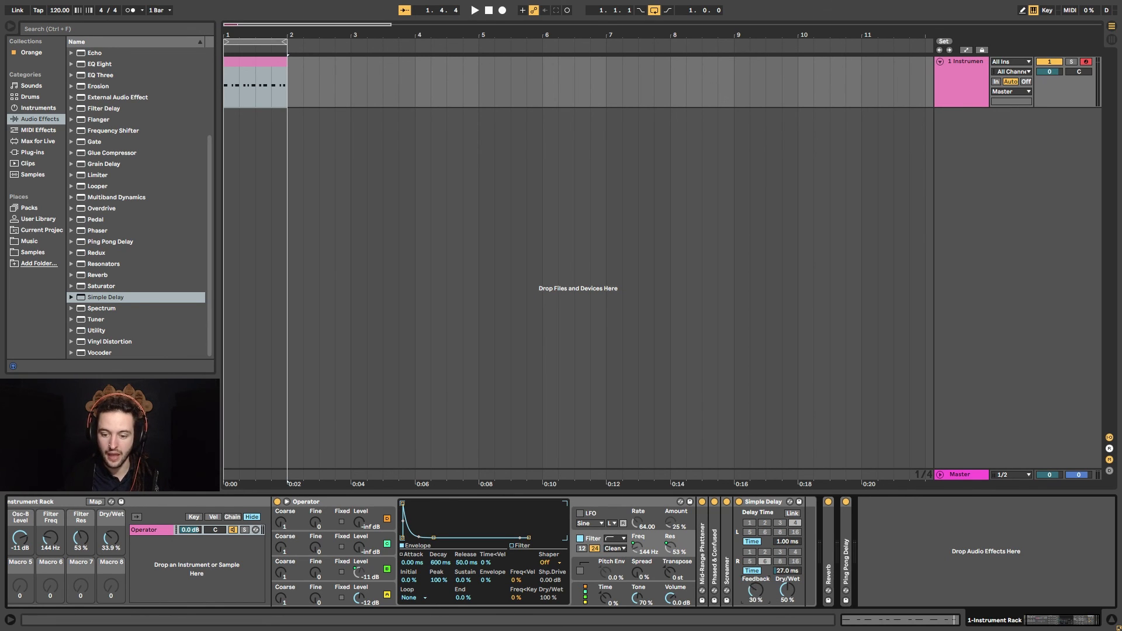
pyautogui.moveTo(759, 597); pyautogui.dragTo(759, 569)
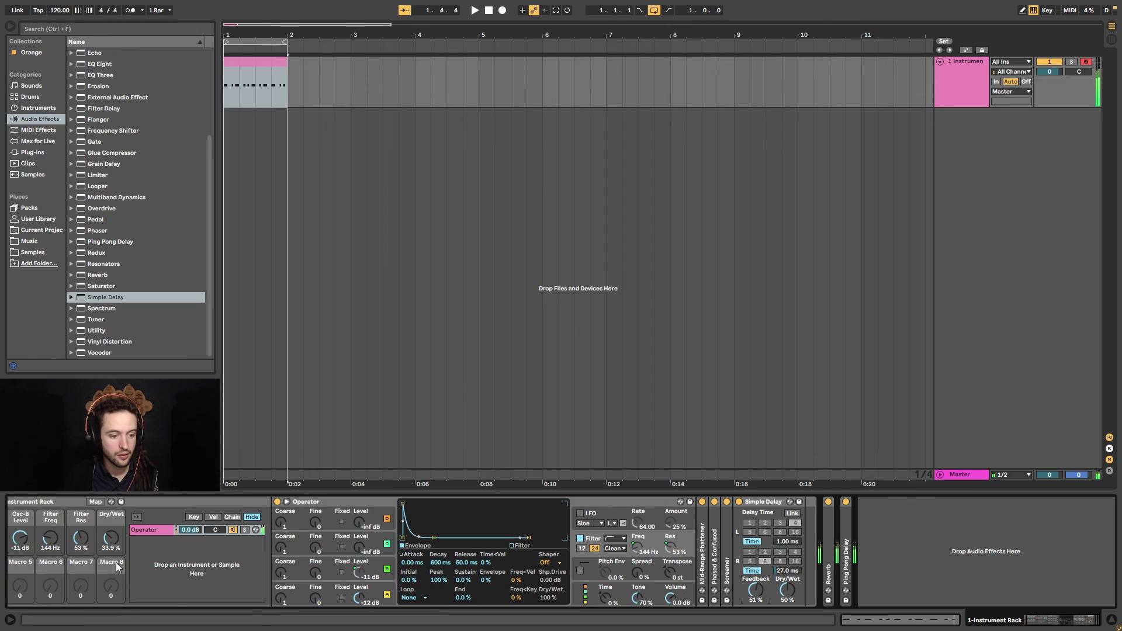
pyautogui.press('space')
pyautogui.moveTo(45, 538); pyautogui.dragTo(50, 573)
pyautogui.press('space')
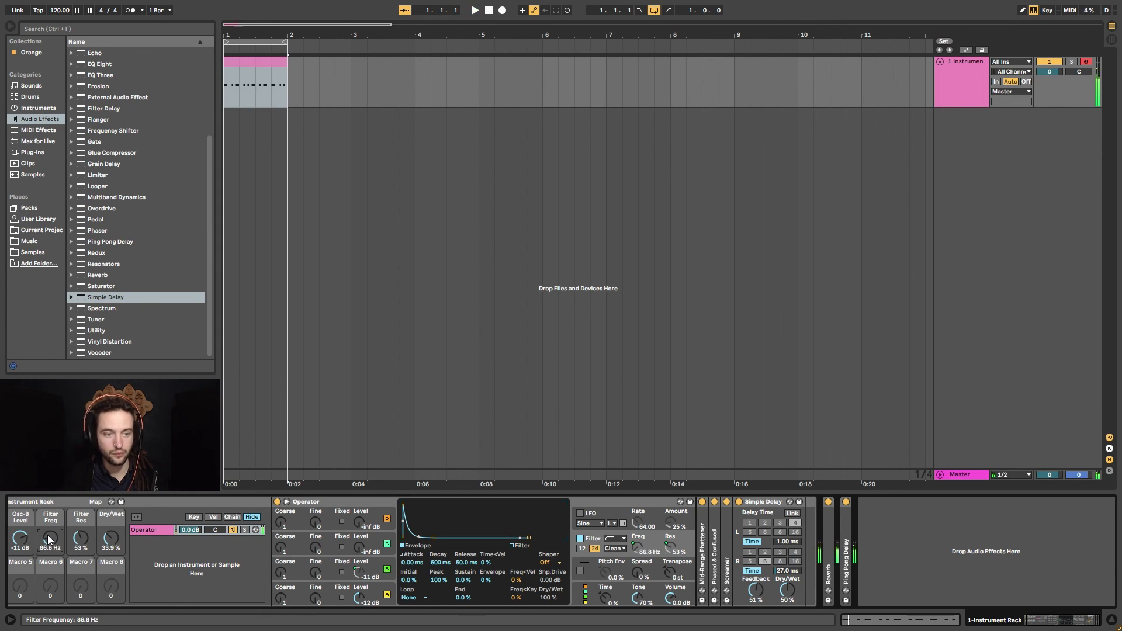
# Step: Compare the loop with Simple Delay bypassed and active, raising the Filter Freq macro to 1.55 kHz
pyautogui.click(739, 501)
pyautogui.press('space')
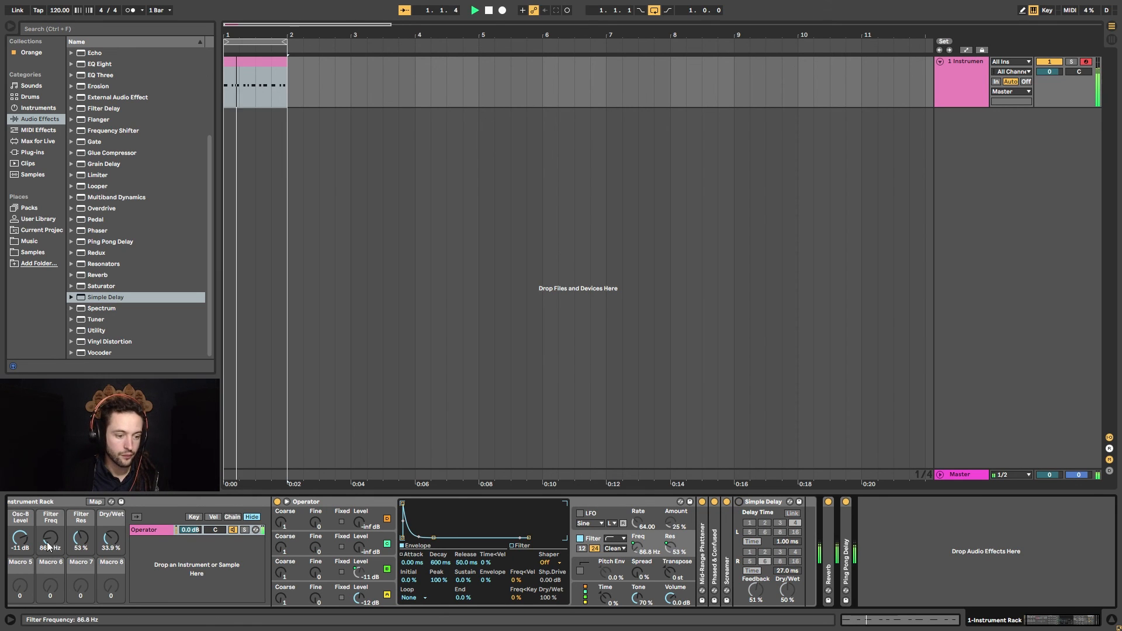
pyautogui.click(740, 501)
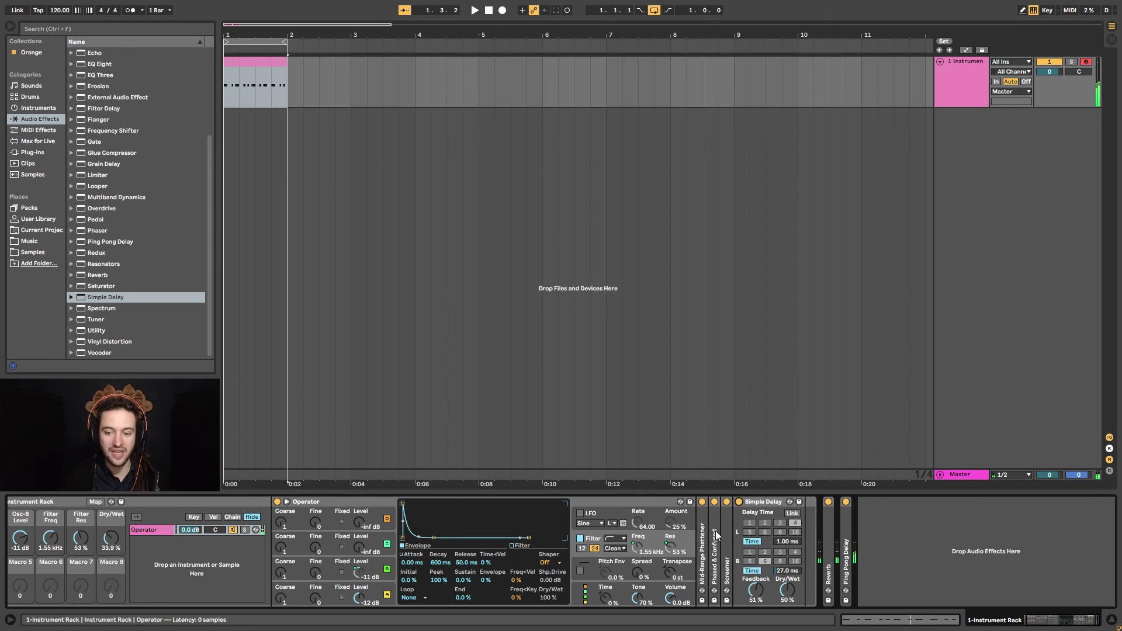
# Step: Map Simple Delay's Dry/Wet to the existing Dry/Wet macro, and set that macro to 86 and Filter Freq to 358 Hz while auditioning
pyautogui.rightClick(783, 591)
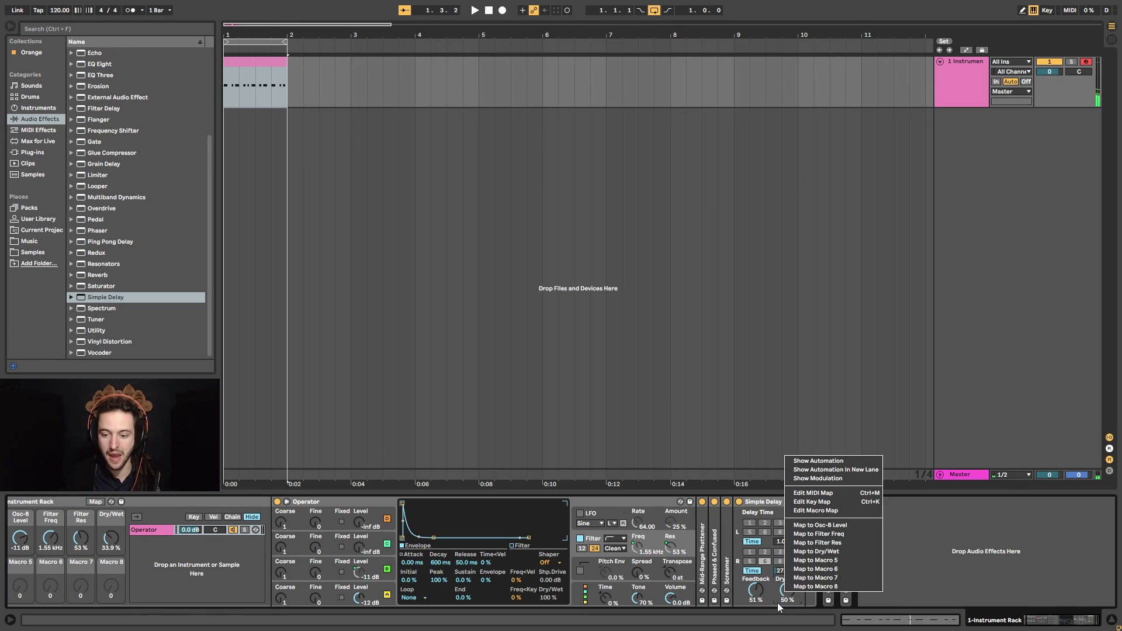
pyautogui.click(818, 548)
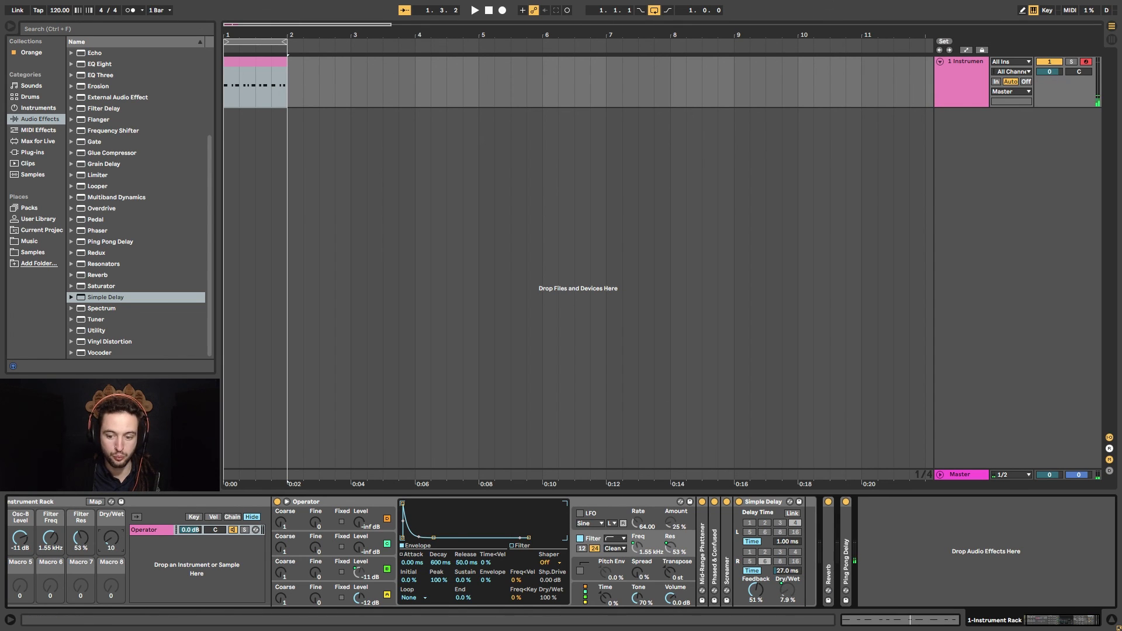
pyautogui.moveTo(111, 538); pyautogui.dragTo(111, 496)
pyautogui.moveTo(51, 538); pyautogui.dragTo(50, 562)
pyautogui.moveTo(112, 535); pyautogui.dragTo(114, 510)
pyautogui.click(61, 527)
pyautogui.moveTo(50, 538); pyautogui.dragTo(51, 552)
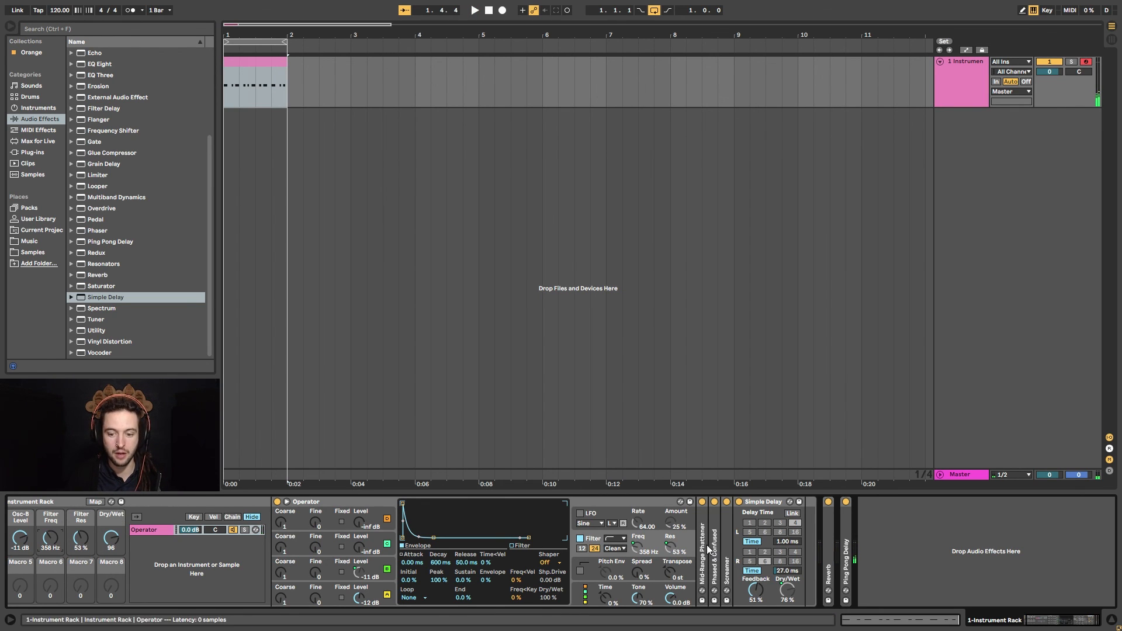
pyautogui.click(687, 537)
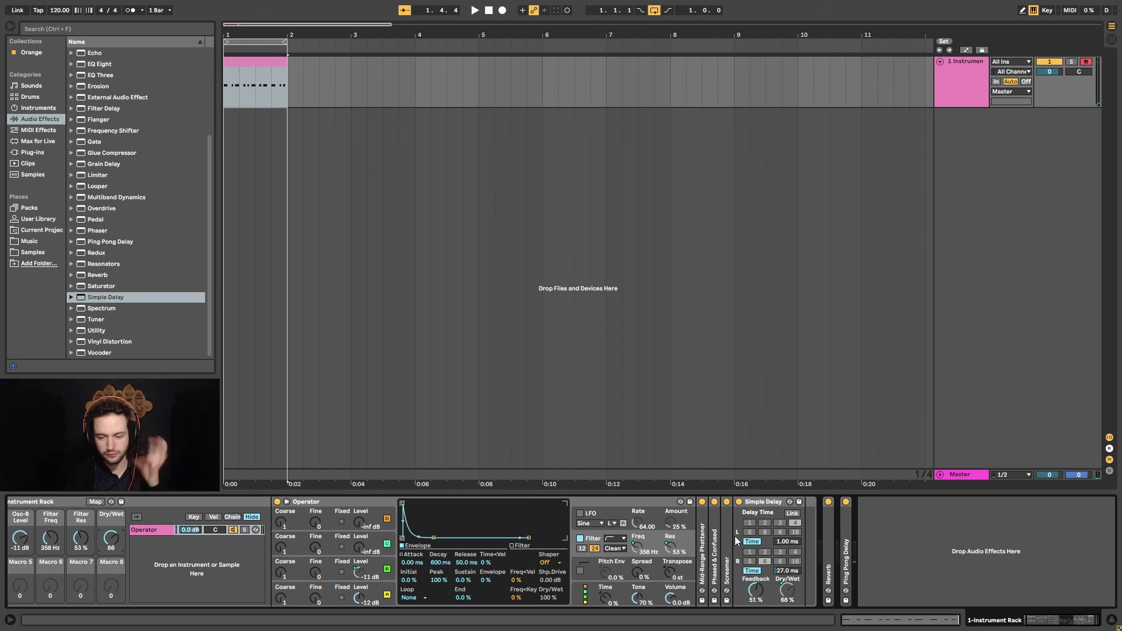
# Step: Unfold Mid-Range Phattener and audition the loop, setting the Filter Freq macro to 11.2 kHz and Osc-B Level to -17 dB
pyautogui.doubleClick(702, 541)
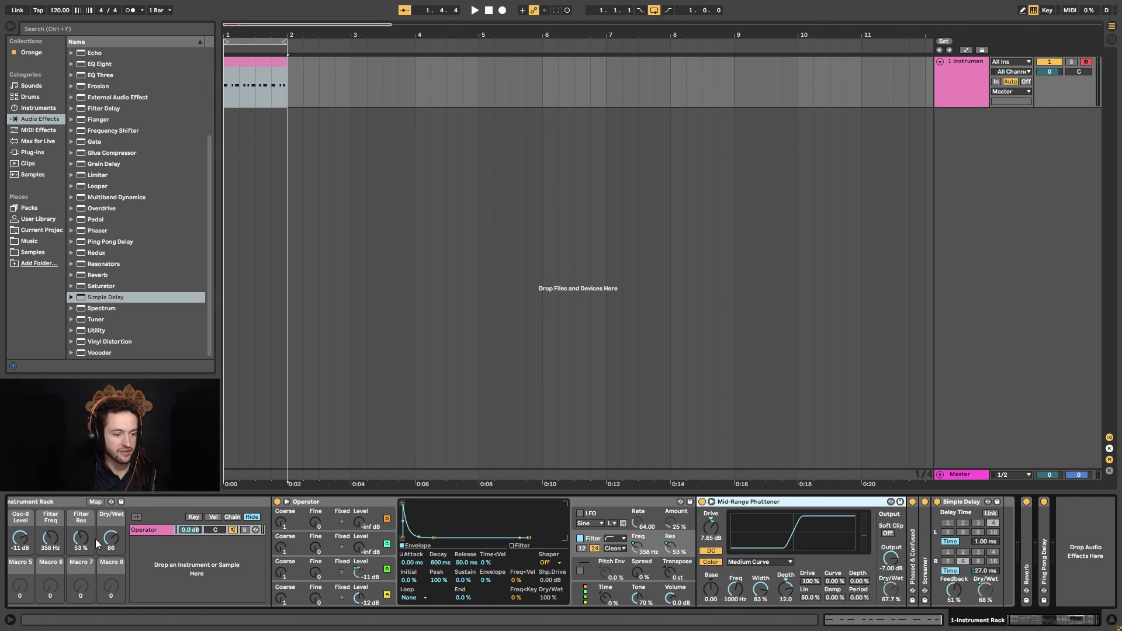
pyautogui.press('space')
pyautogui.moveTo(50, 537); pyautogui.dragTo(50, 503)
pyautogui.press('space')
pyautogui.moveTo(22, 538); pyautogui.dragTo(51, 519)
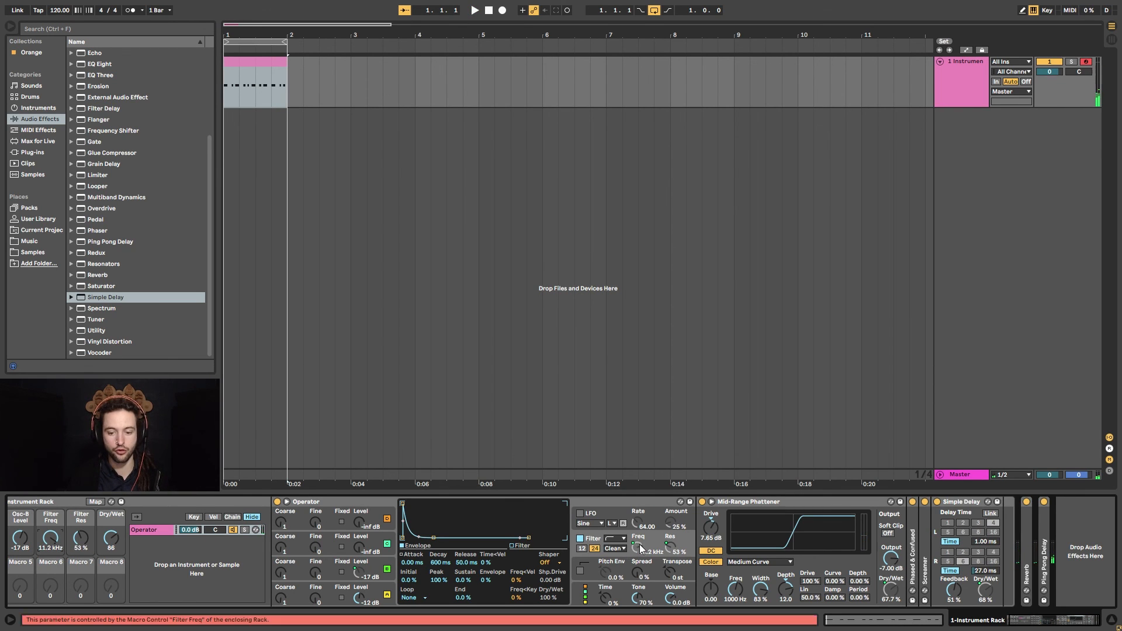
# Step: Try the band-pass filter type in Operator and audition the loop, setting the Filter Freq macro to 3.67 kHz
pyautogui.click(619, 540)
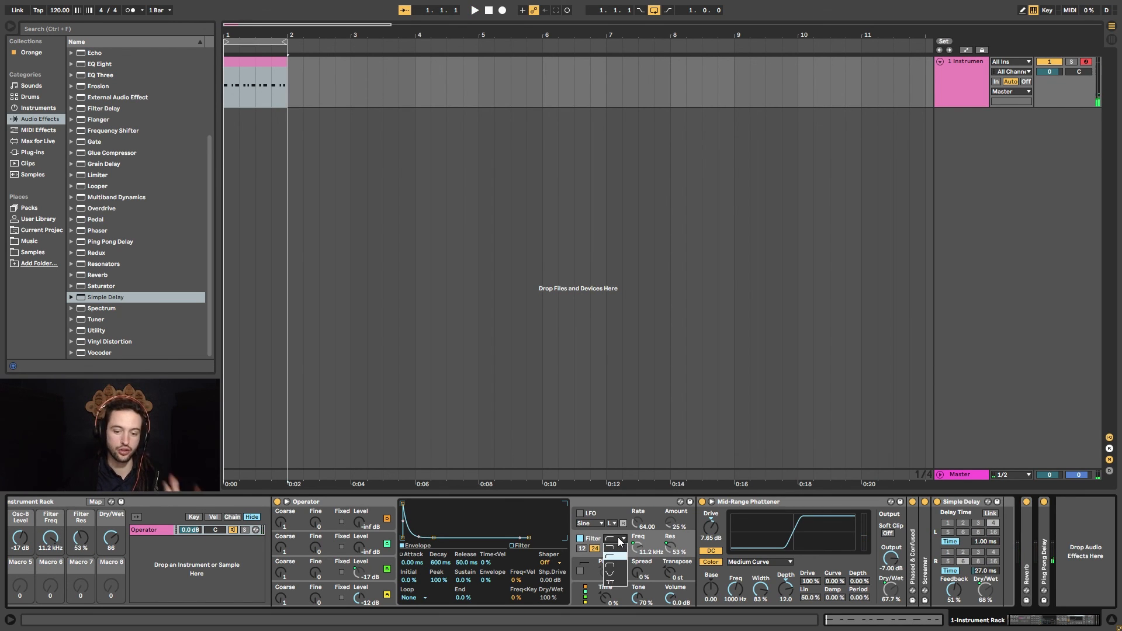
pyautogui.click(617, 567)
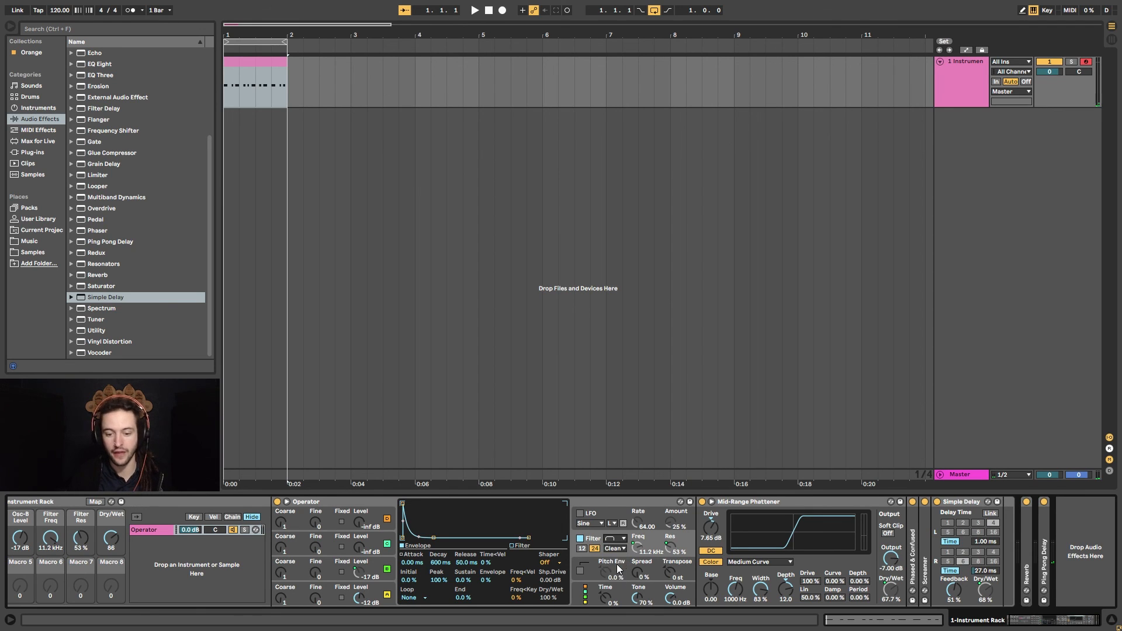
pyautogui.press('space')
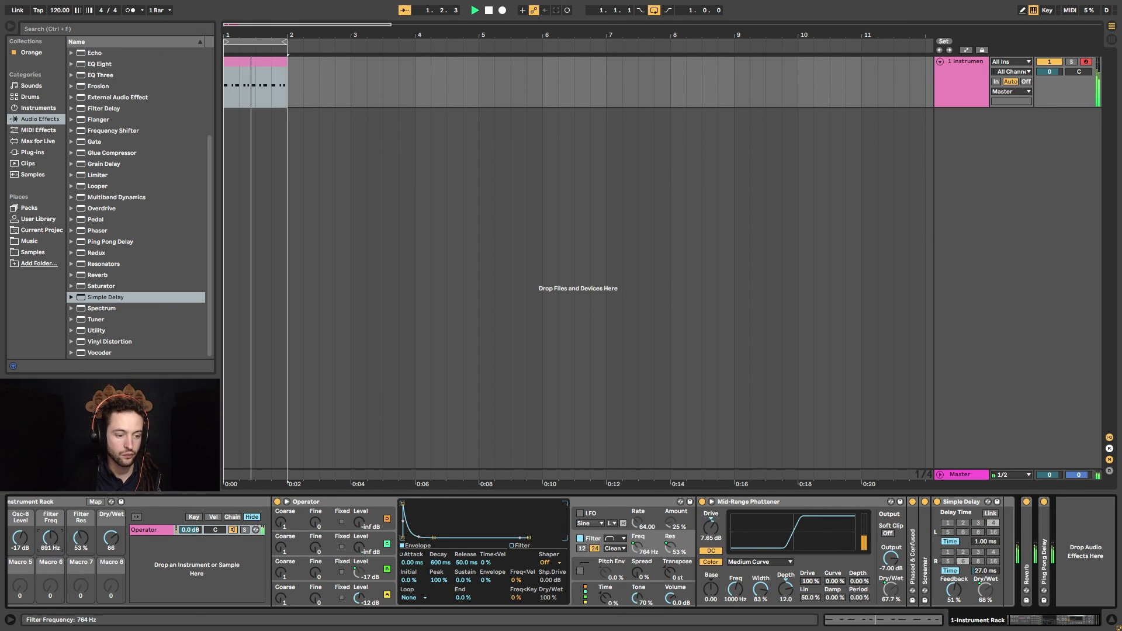
pyautogui.moveTo(54, 545)
pyautogui.mouseDown()
pyautogui.moveTo(54, 570)
pyautogui.moveTo(53, 555)
pyautogui.mouseUp()
pyautogui.press('space')
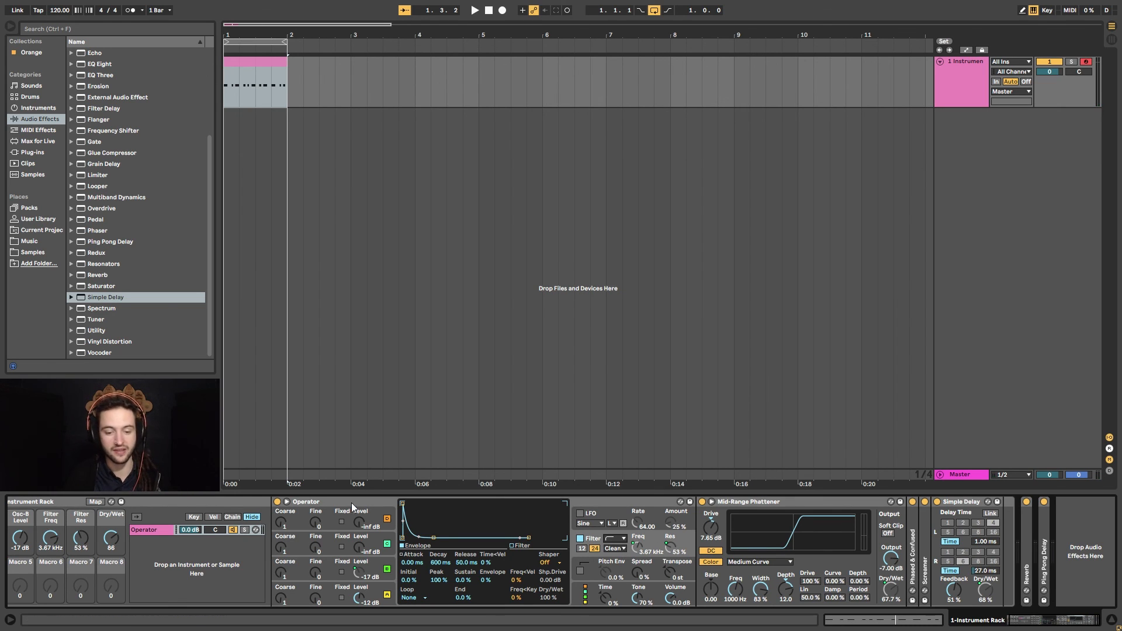
# Step: Fold Mid-Range Phattener and Simple Delay in the rack chain
pyautogui.click(157, 500)
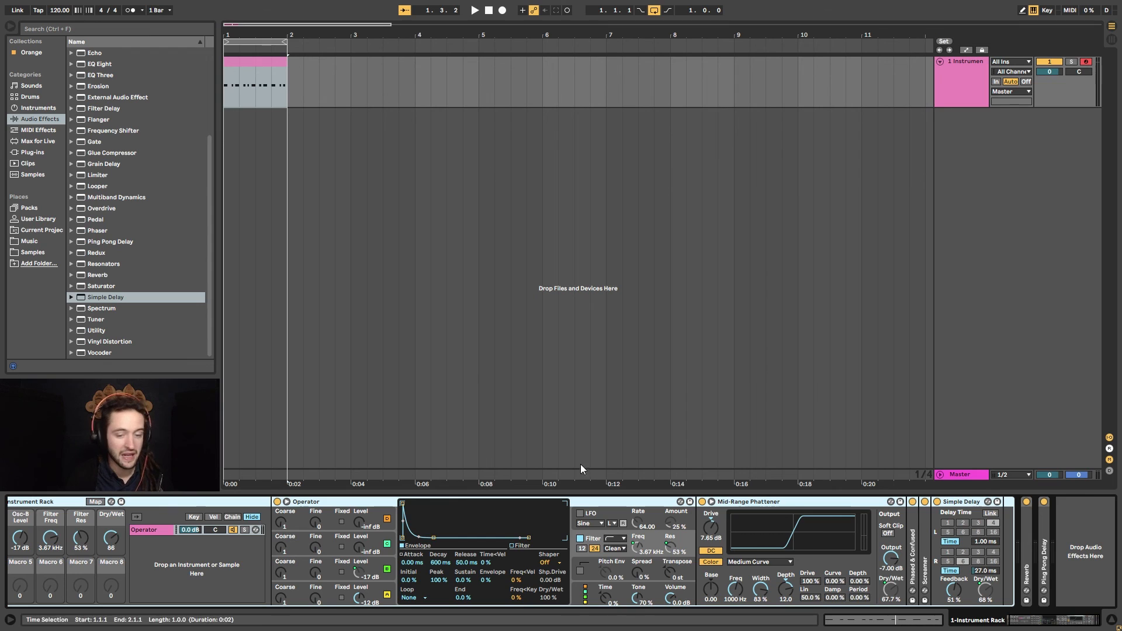
pyautogui.doubleClick(762, 503)
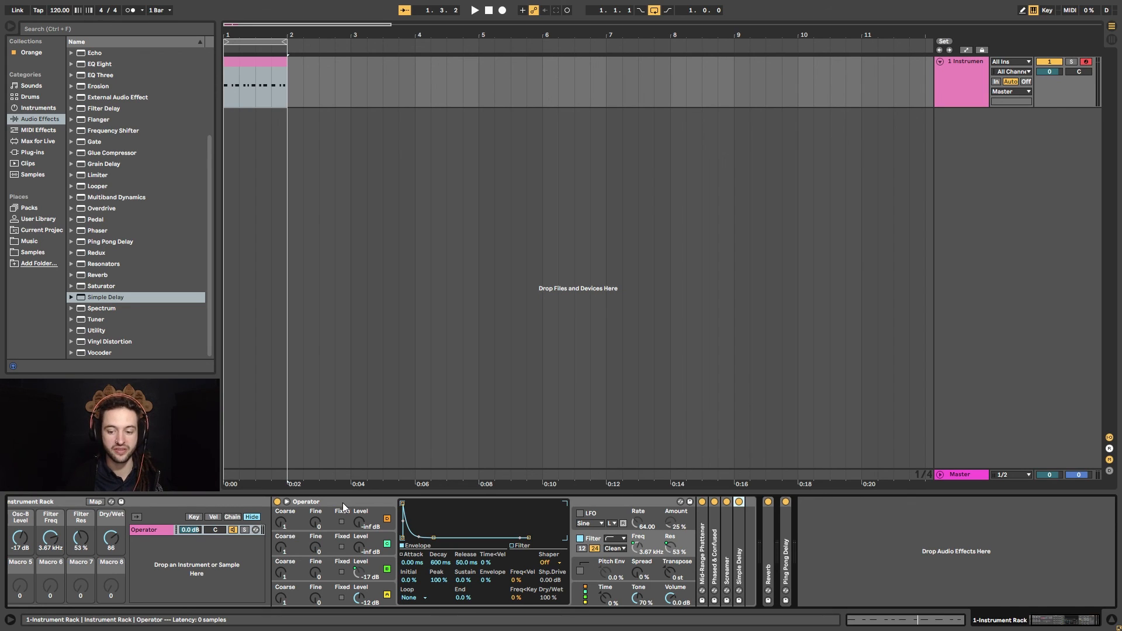
pyautogui.click(139, 499)
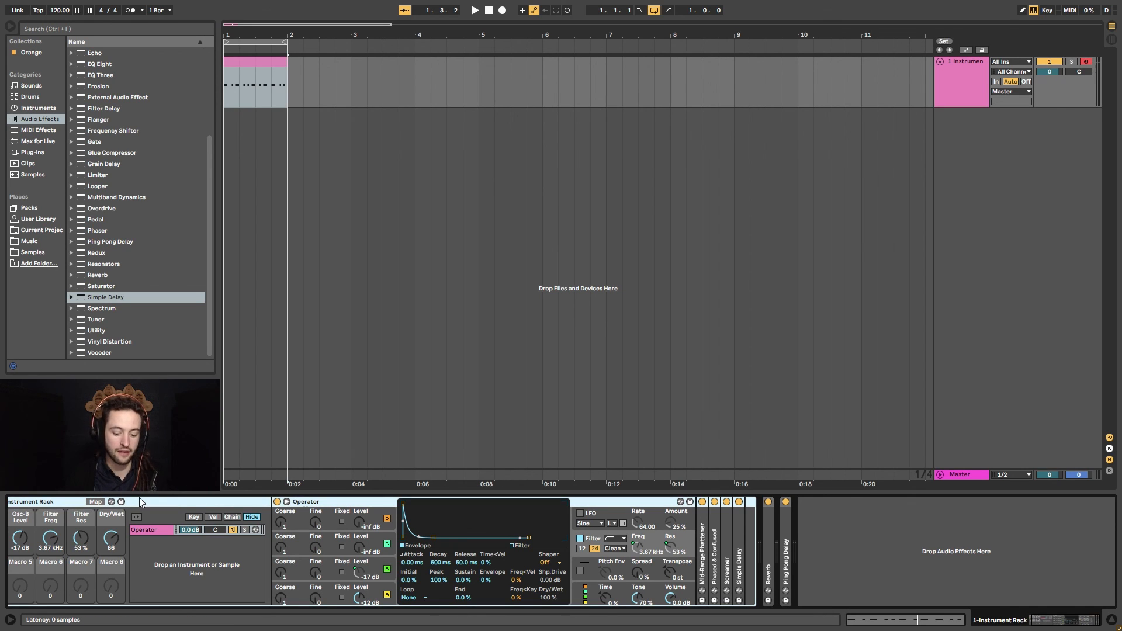
pyautogui.press('Delete')
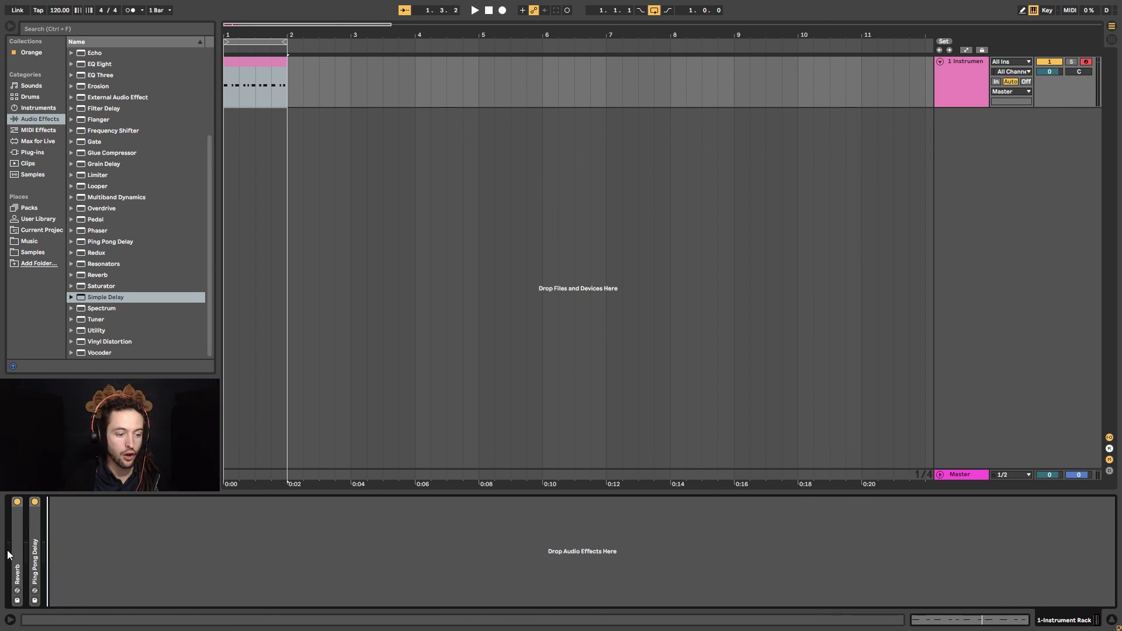
pyautogui.hotkey('ctrl', 'z')
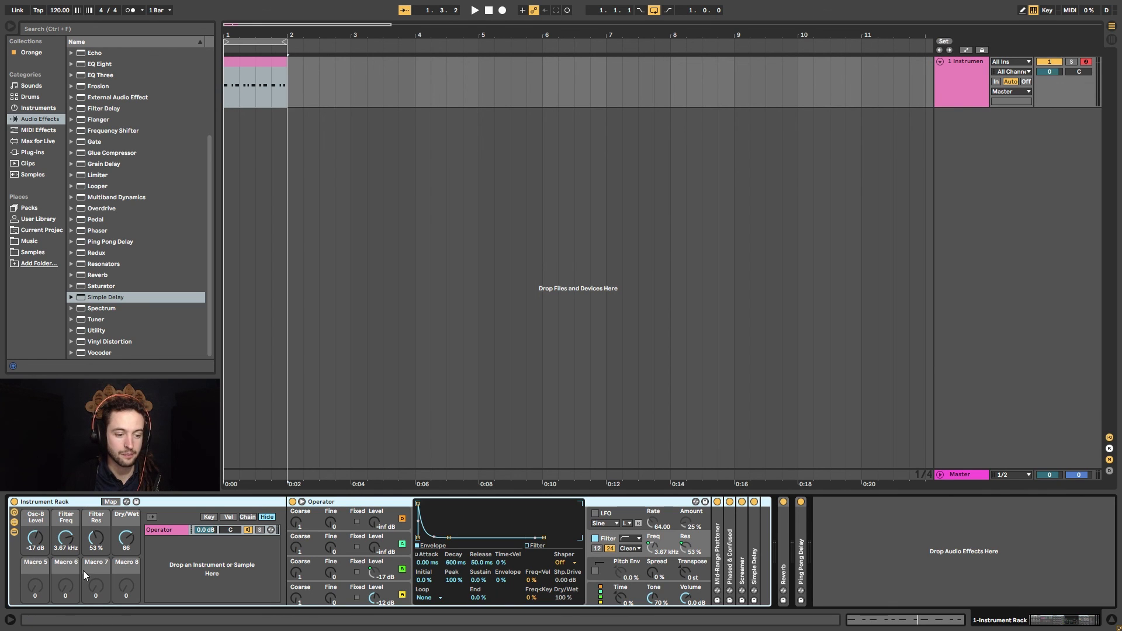